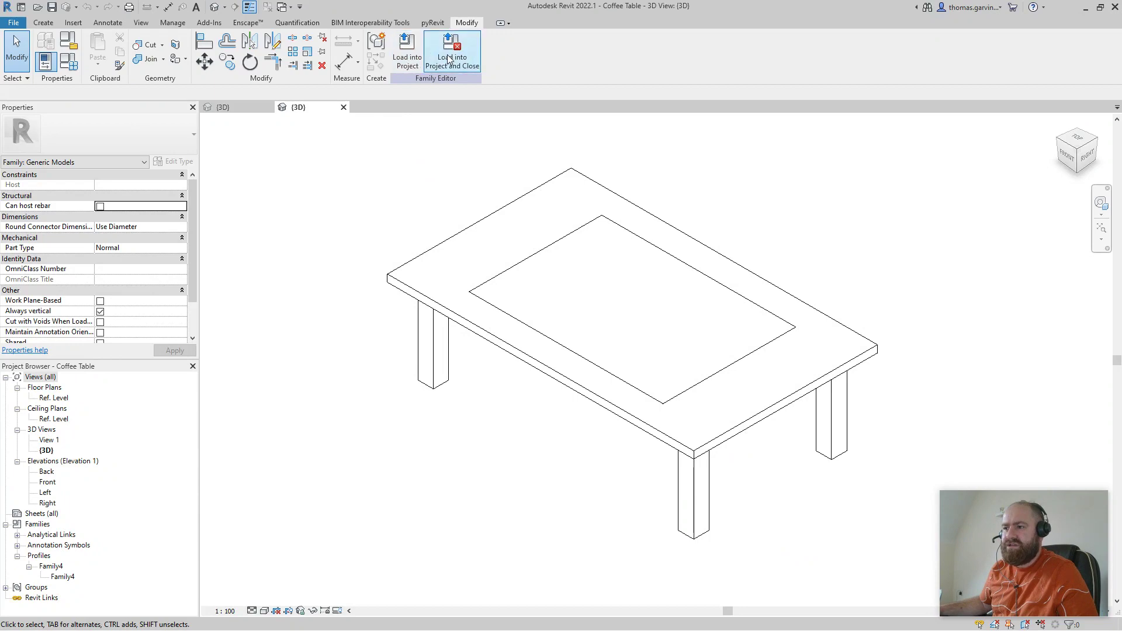
Load the coffee table family into the Simple Building project, closing the family, and place one table on the slab beside the building
left_click(448, 58)
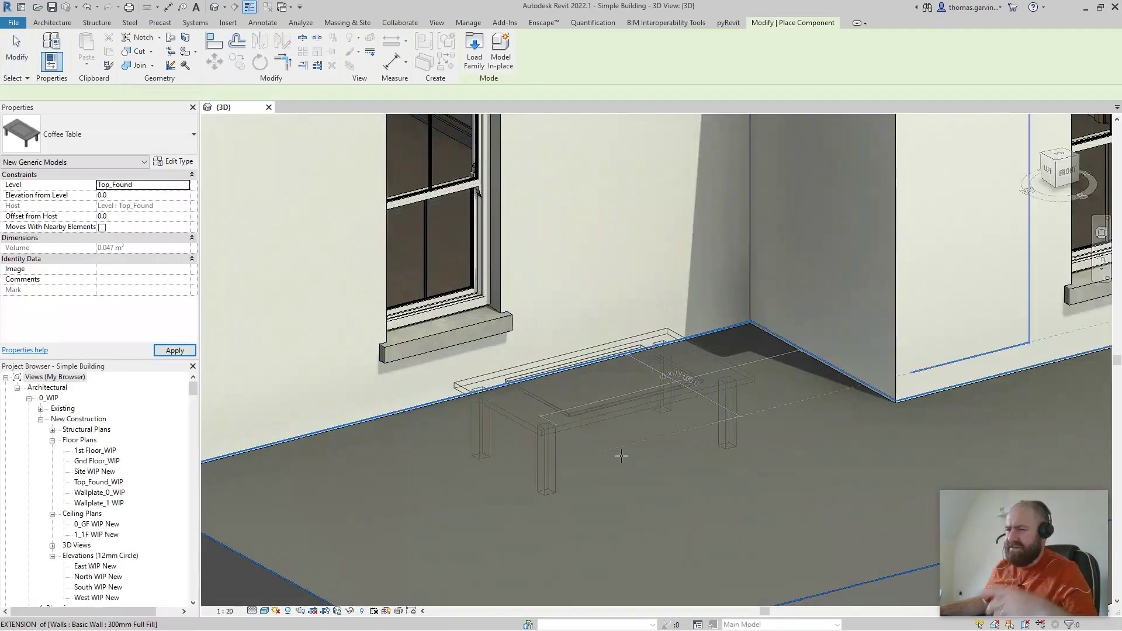
scroll(621, 456, "down", 5)
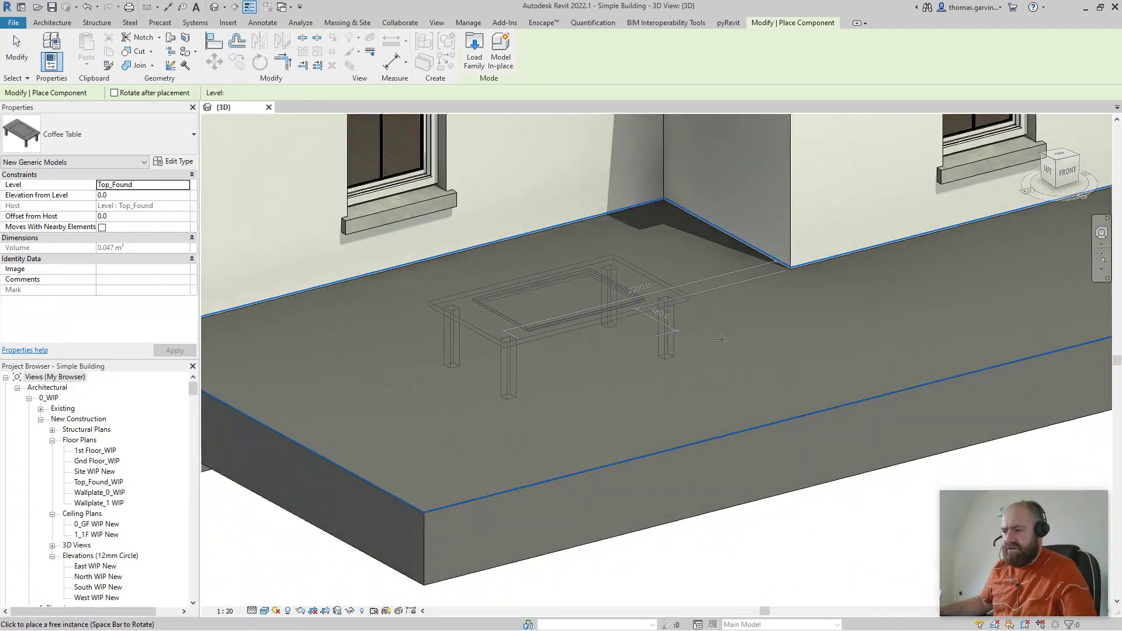
left_click(559, 361)
key("Escape")
key("Escape")
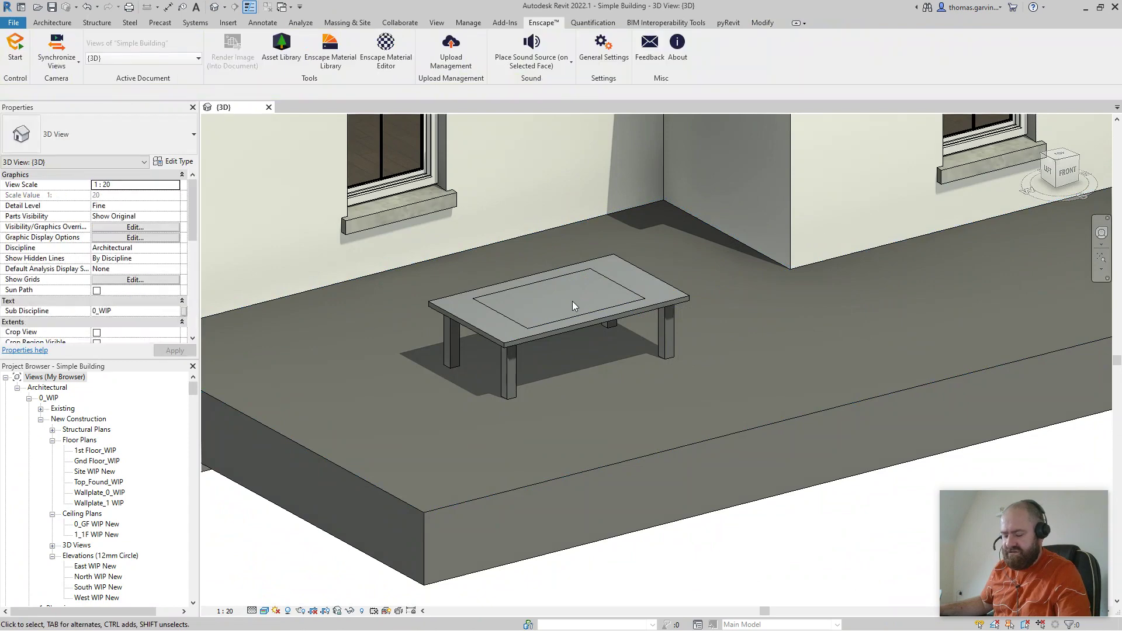
Set the placed coffee table's Centre Panel Material type parameter to Glass
middle_click_drag(573, 300, 453, 375, "shift")
scroll(453, 375, "up", 4)
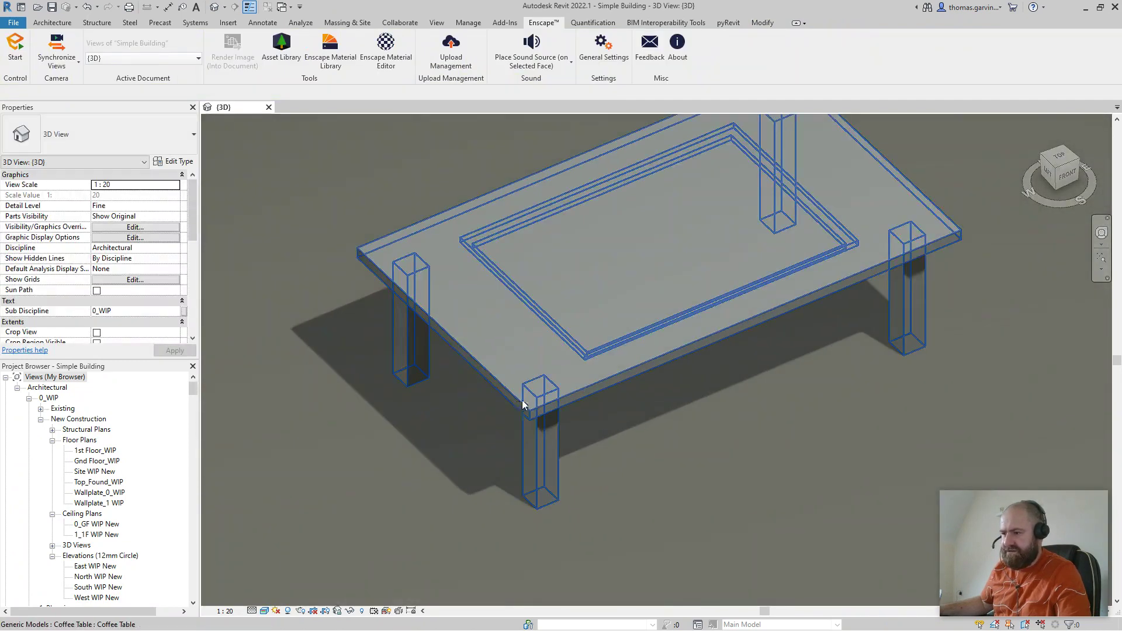
left_click(529, 407)
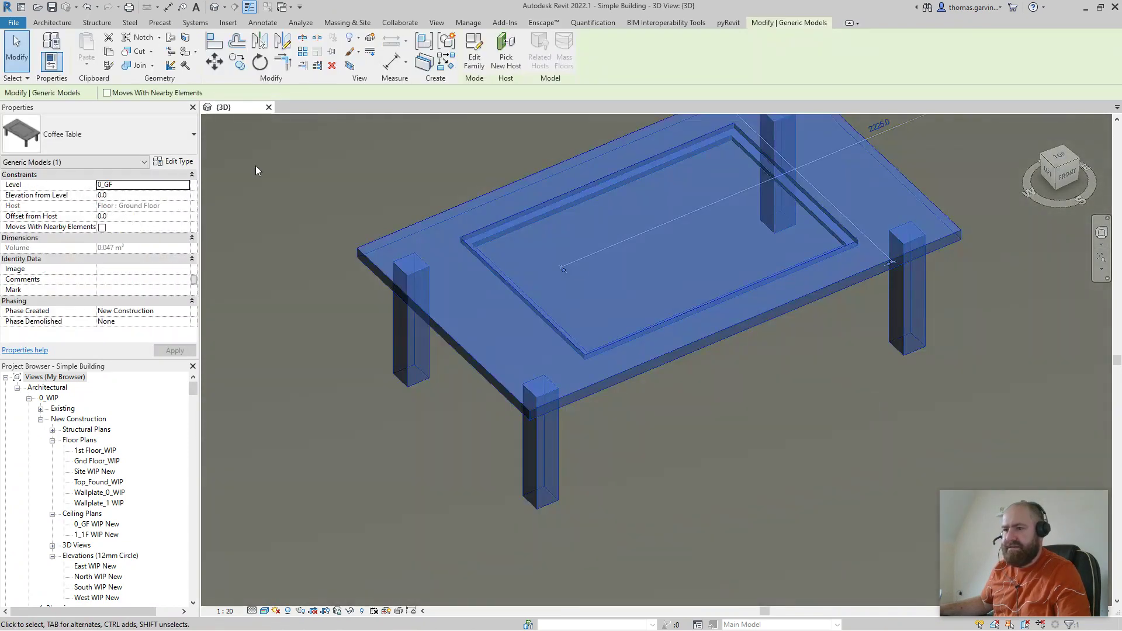
left_click(173, 161)
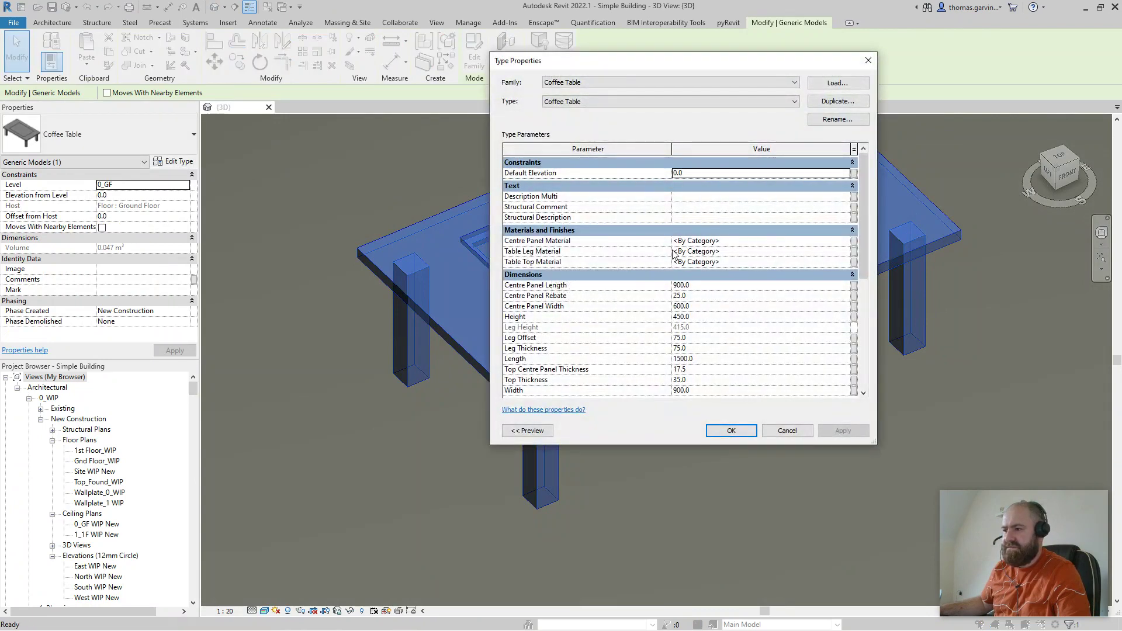
left_click(845, 242)
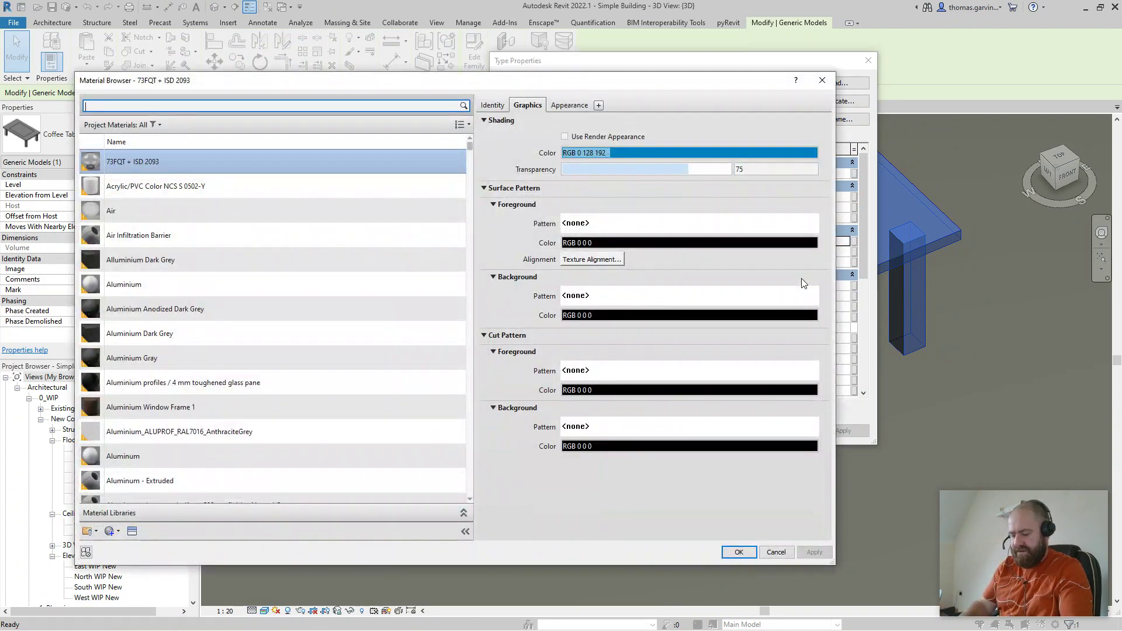
type("glass")
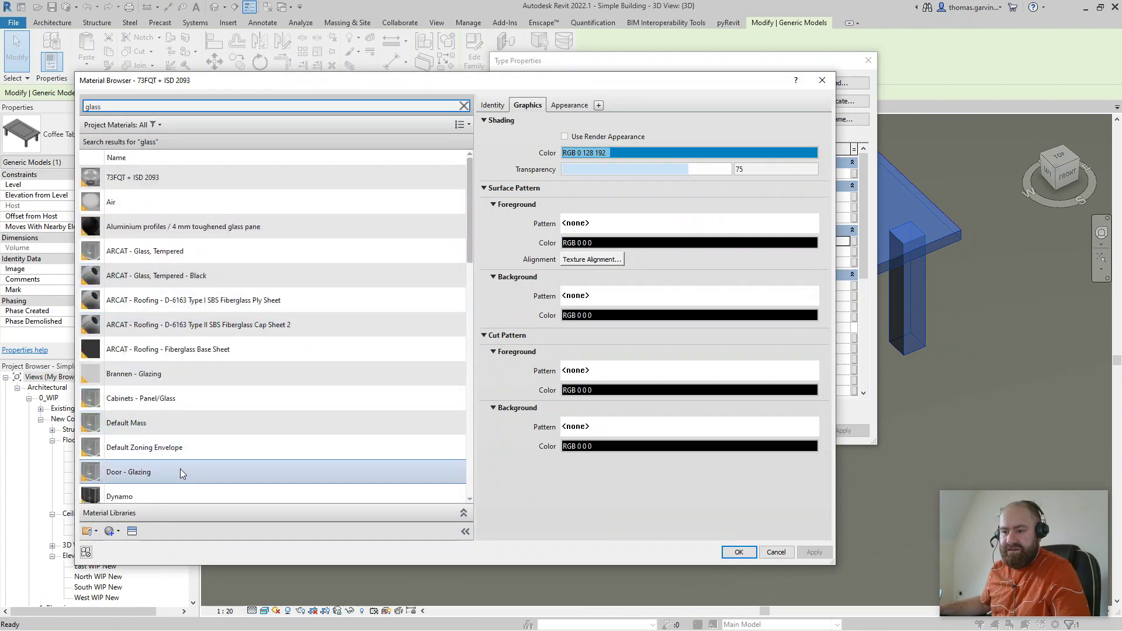
scroll(202, 404, "down", 2)
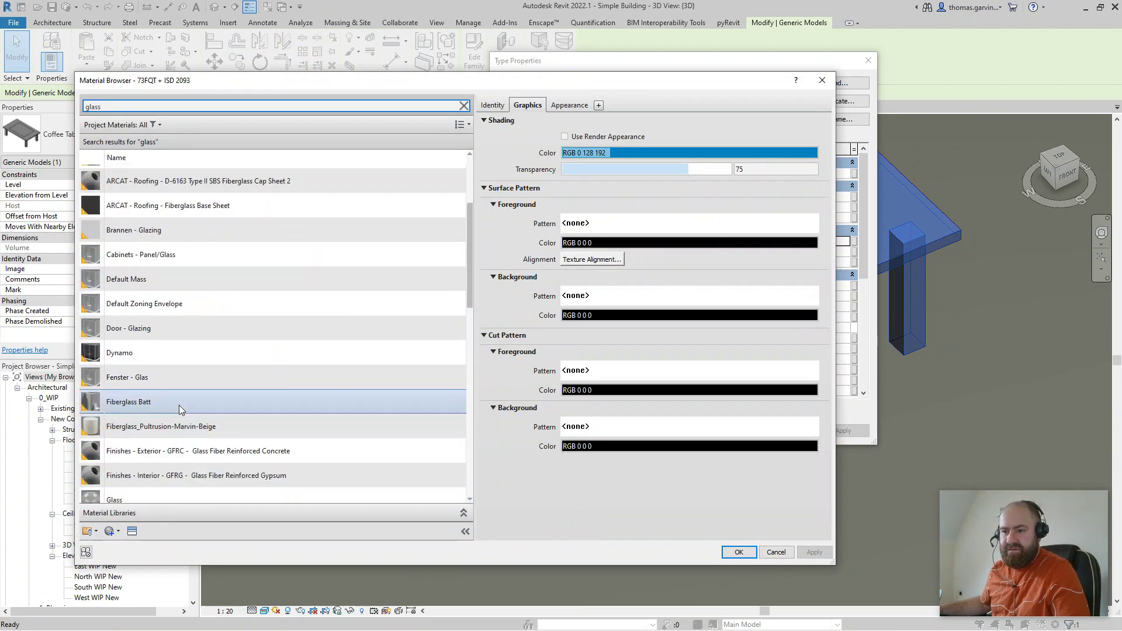
scroll(179, 405, "down", 2)
left_click(162, 358)
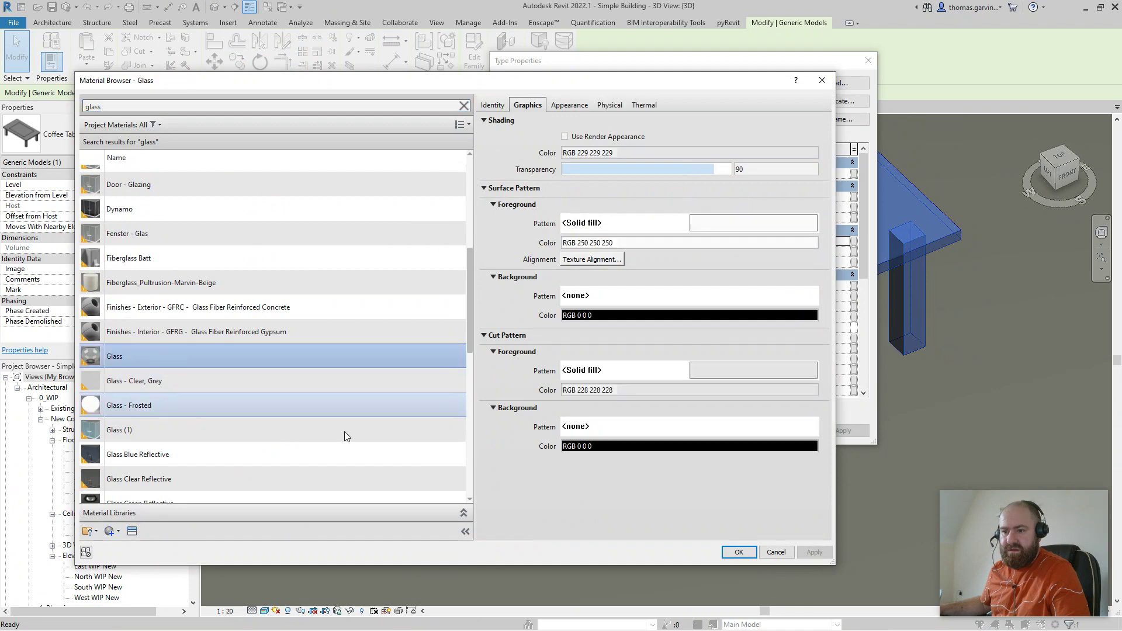
left_click(739, 552)
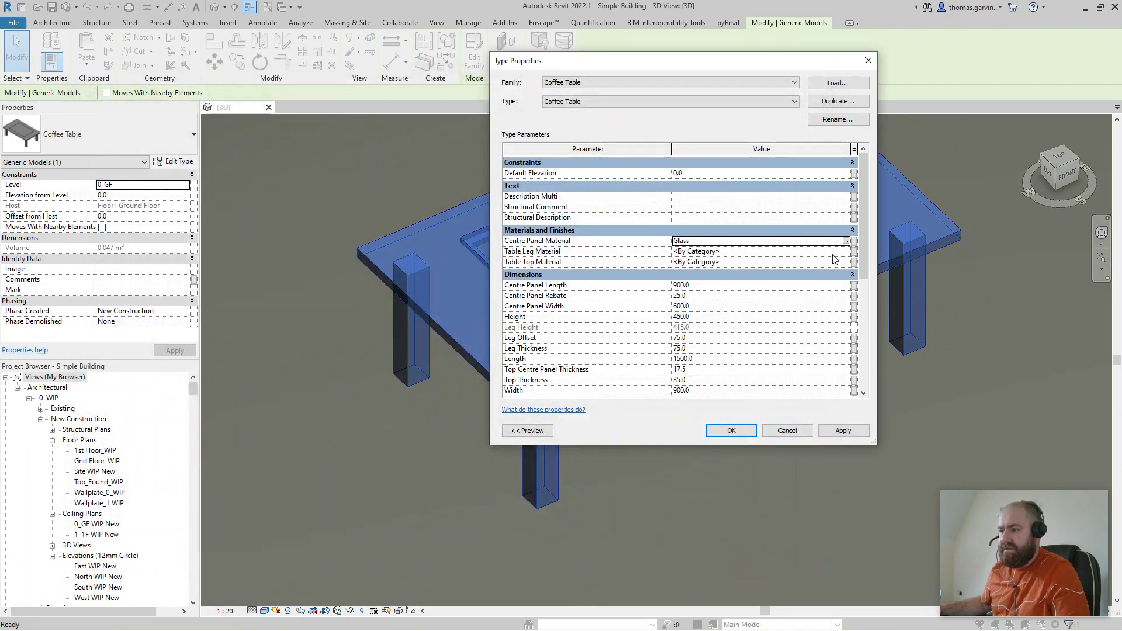
Set the Table Top Material type parameter to Veneer Rosewood
left_click(845, 262)
left_click(845, 262)
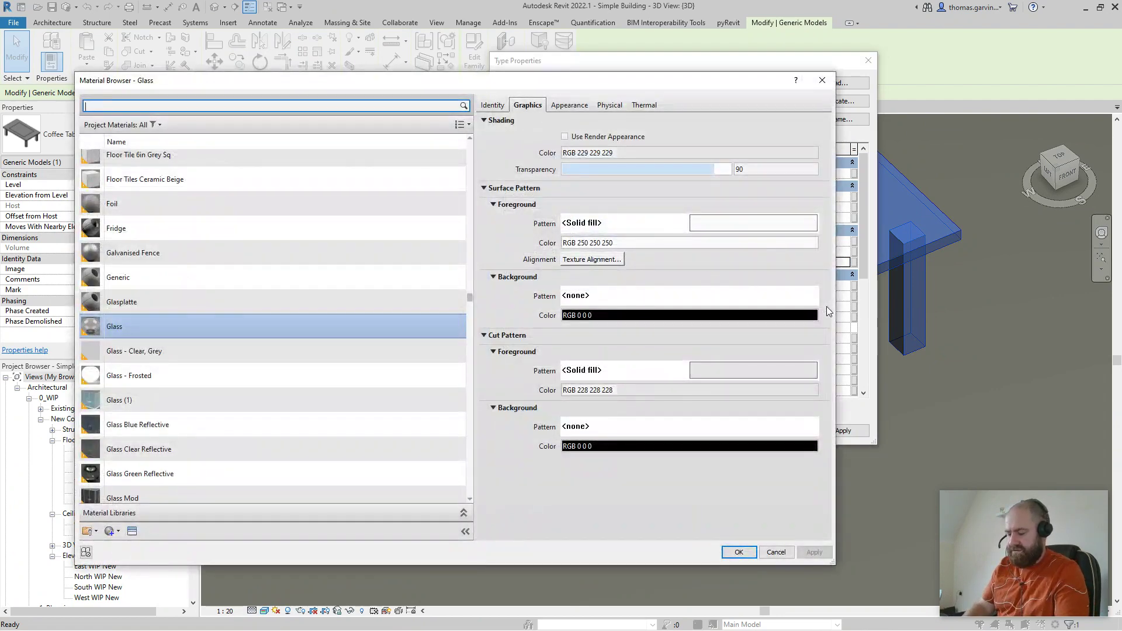
type("rosewood")
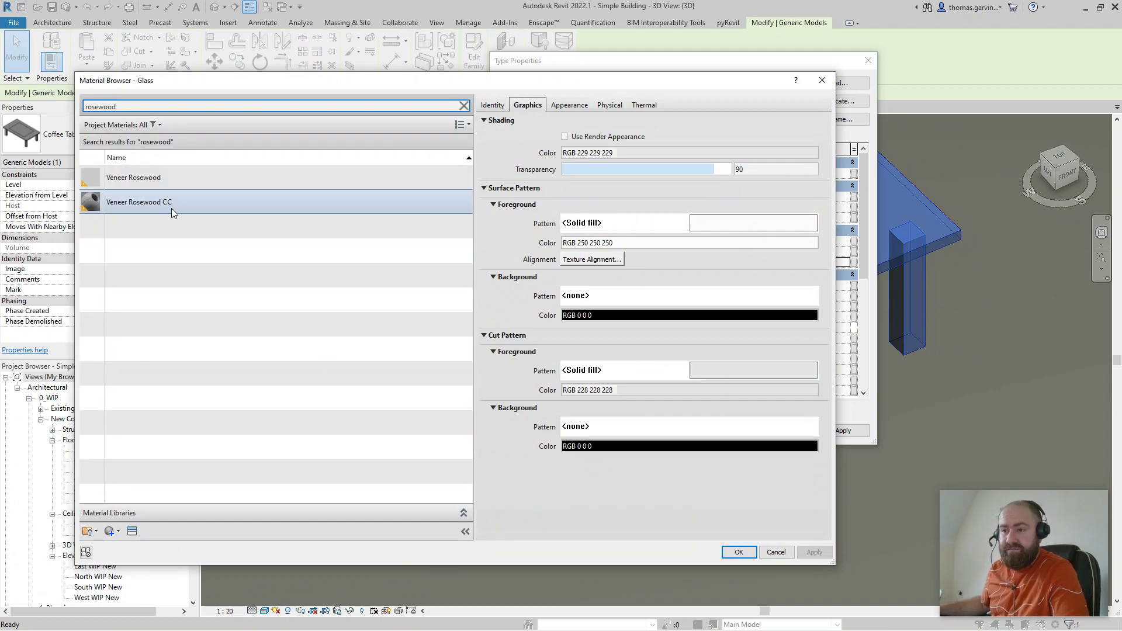
left_click(177, 178)
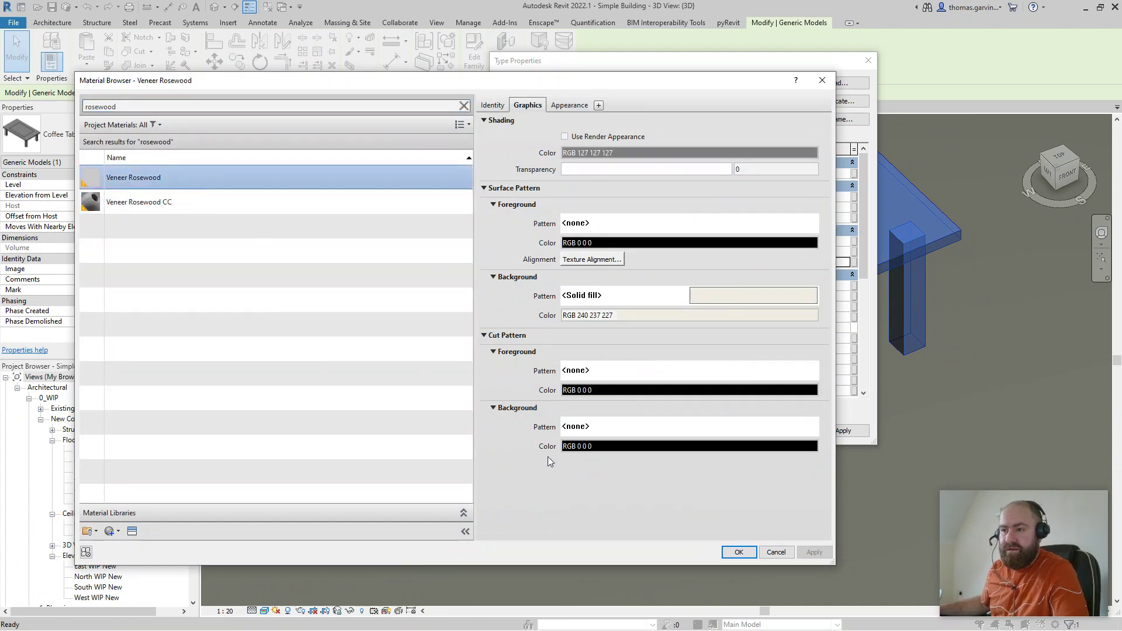
left_click(738, 552)
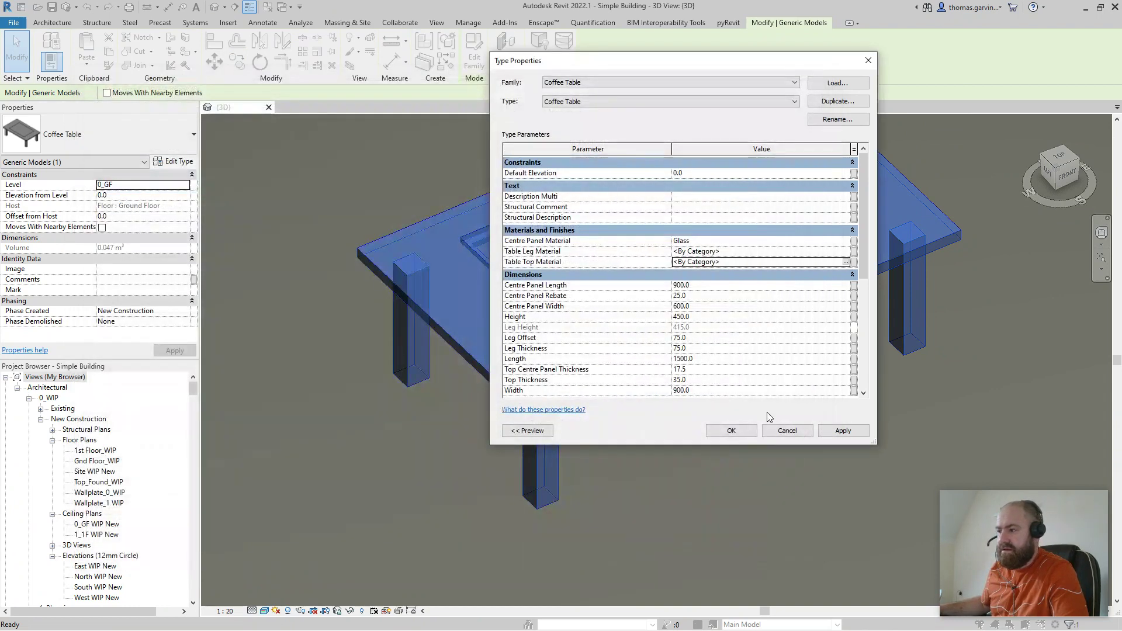
Set the Table Leg Material to Plastic 02, apply the type changes and deselect the table
left_click(846, 252)
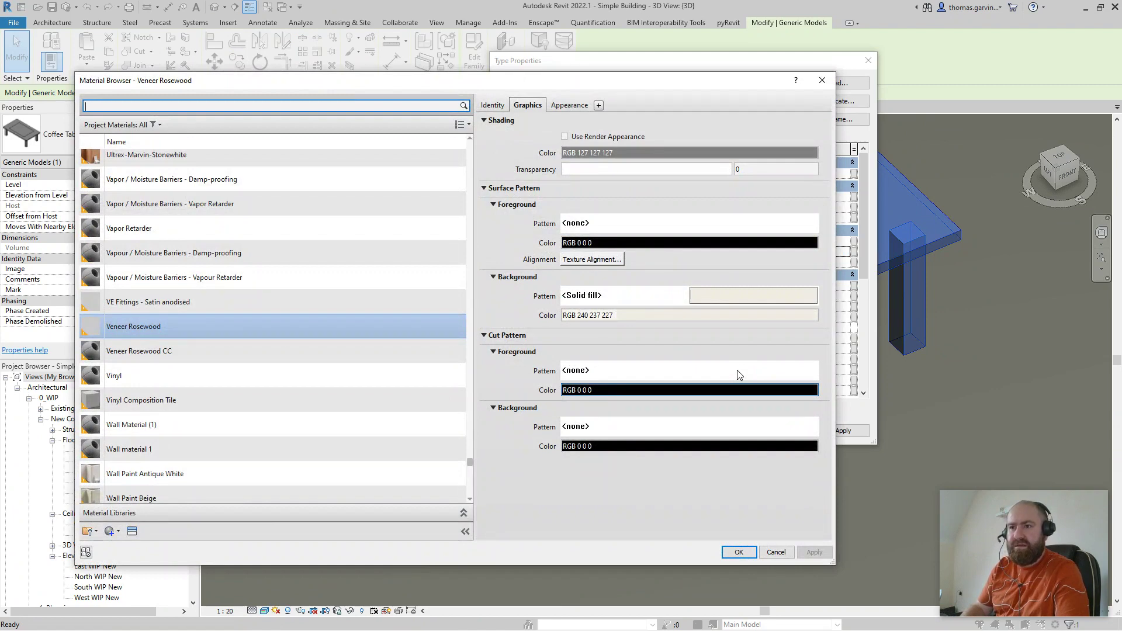
type("plastic")
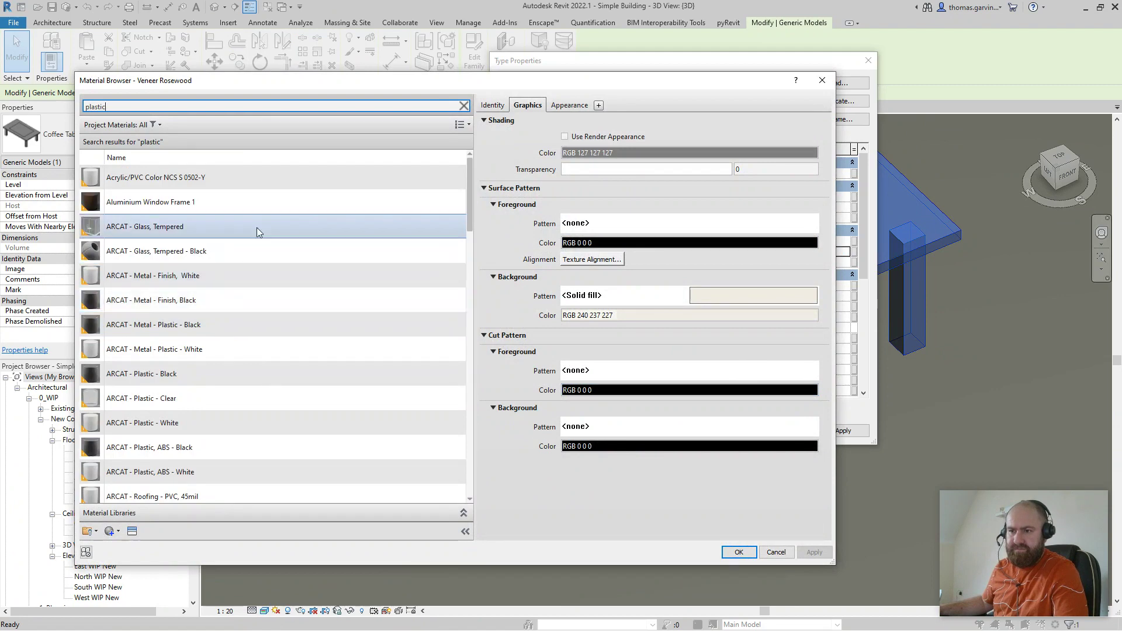
scroll(260, 292, "down", 6)
scroll(256, 379, "down", 2)
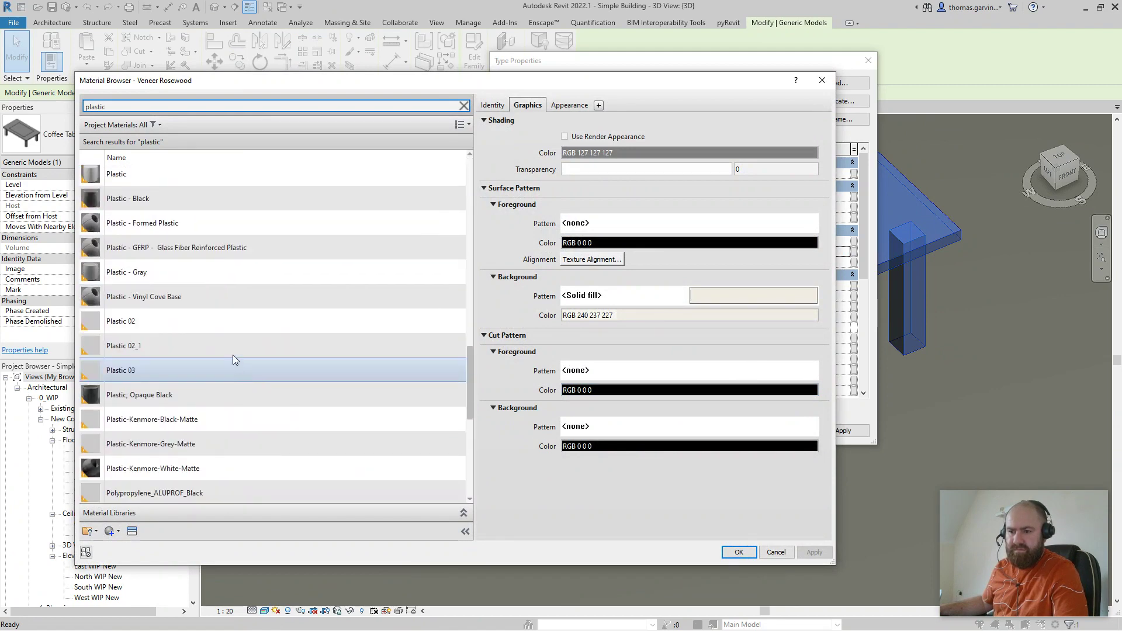
left_click(228, 321)
left_click(739, 553)
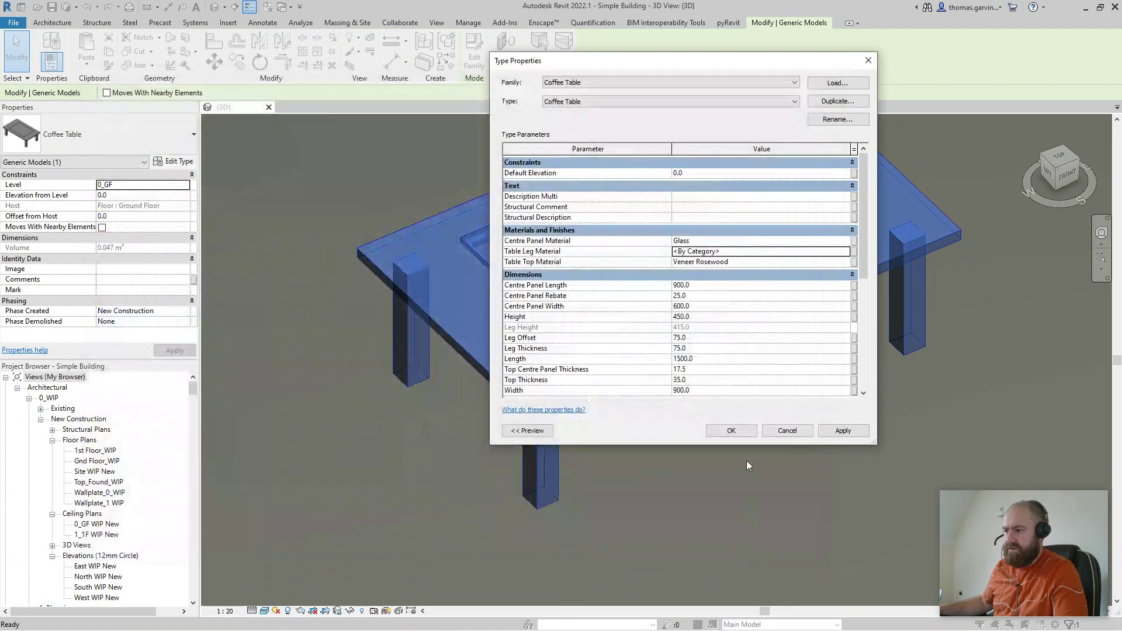
left_click(735, 432)
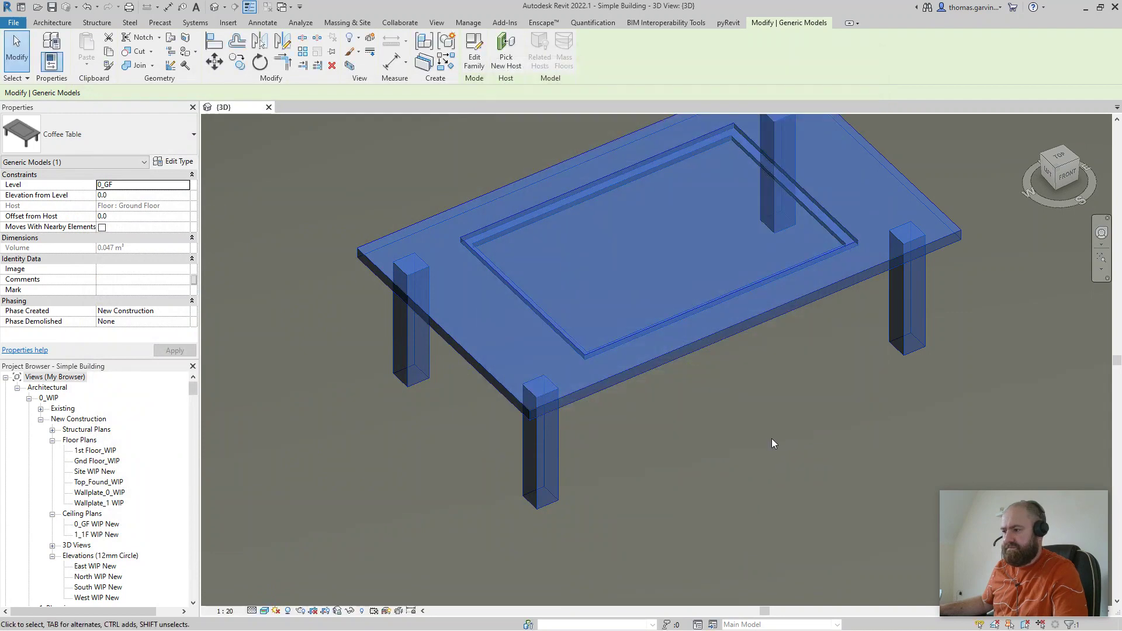
left_click(770, 436)
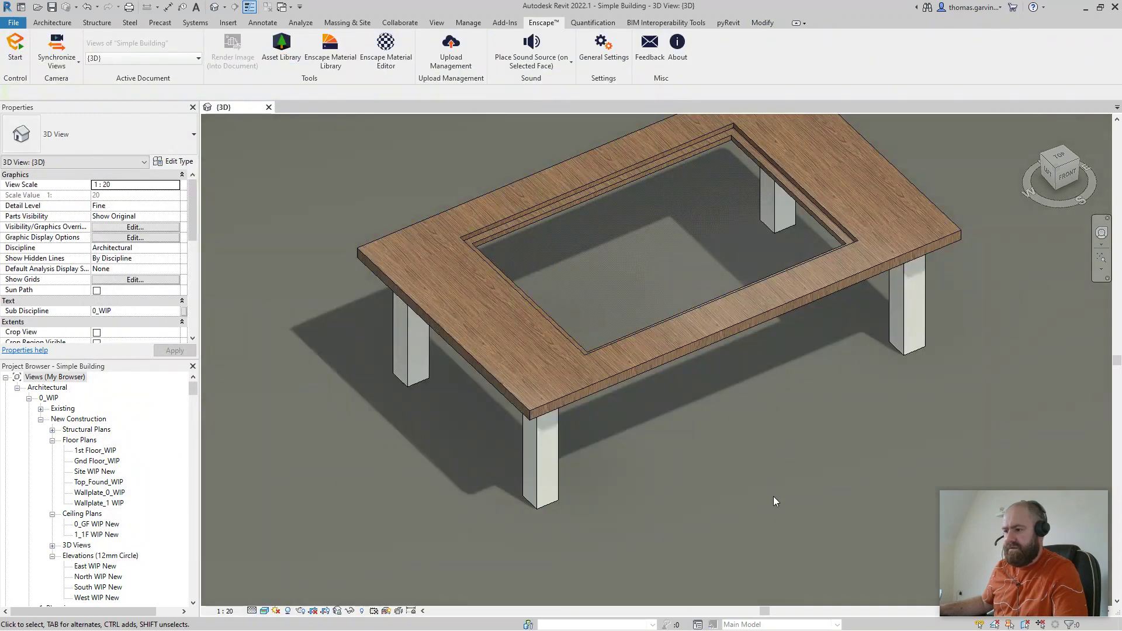
Examine the coffee table's wood top, centre panel rebate and legs up close and from another angle
scroll(828, 528, "up", 5)
scroll(819, 473, "down", 5)
scroll(815, 507, "up", 2)
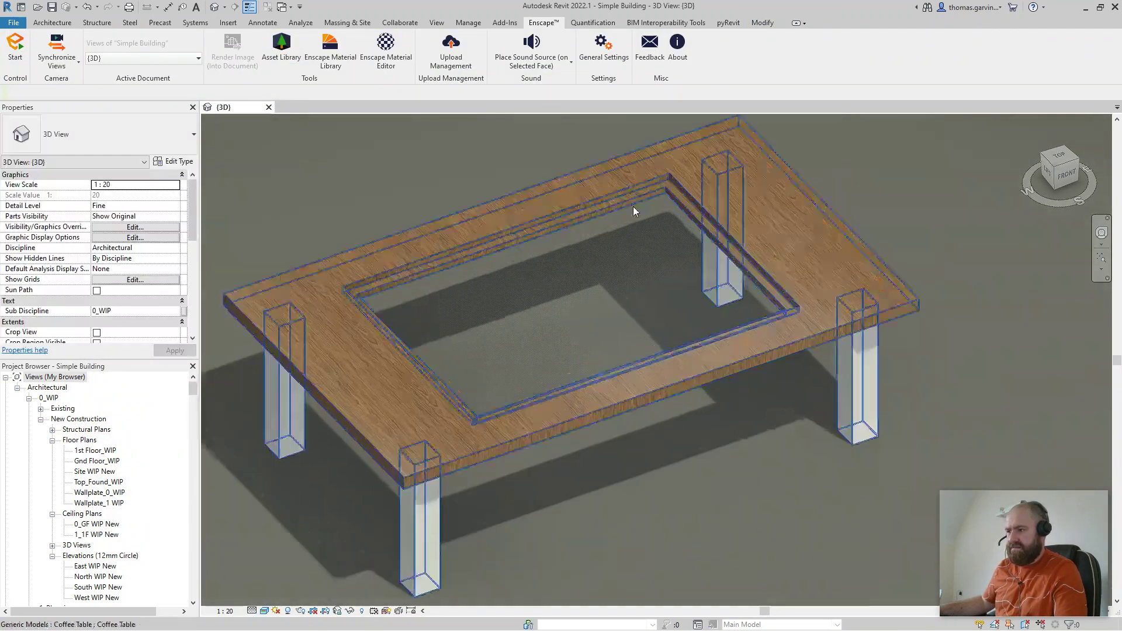
scroll(642, 177, "up", 2)
scroll(759, 292, "down", 1)
scroll(884, 402, "up", 4)
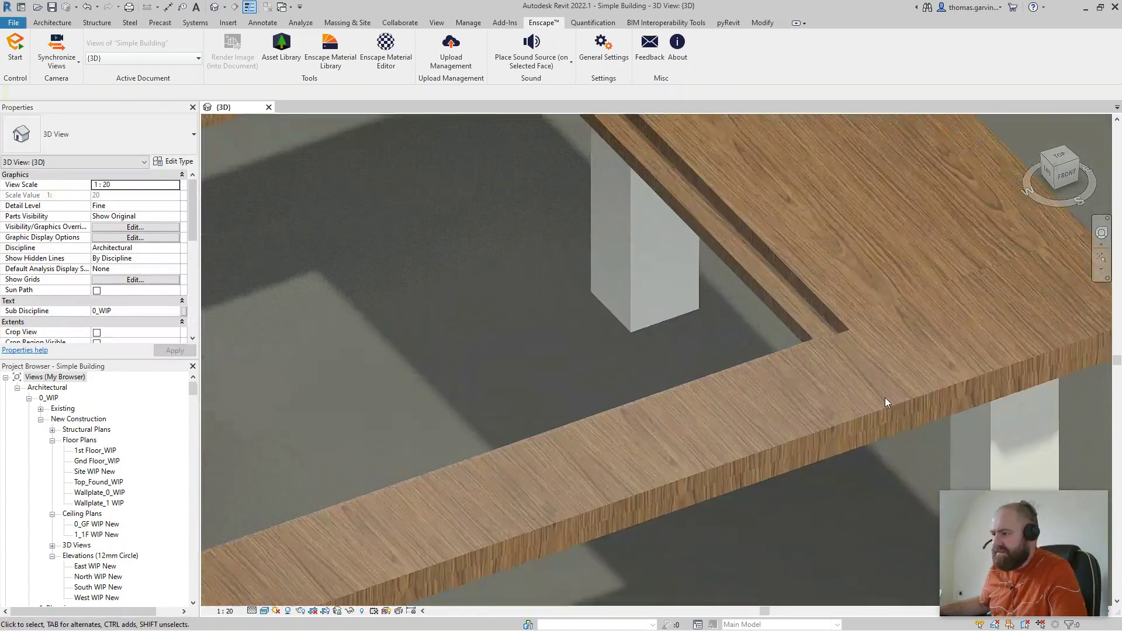
scroll(884, 402, "down", 5)
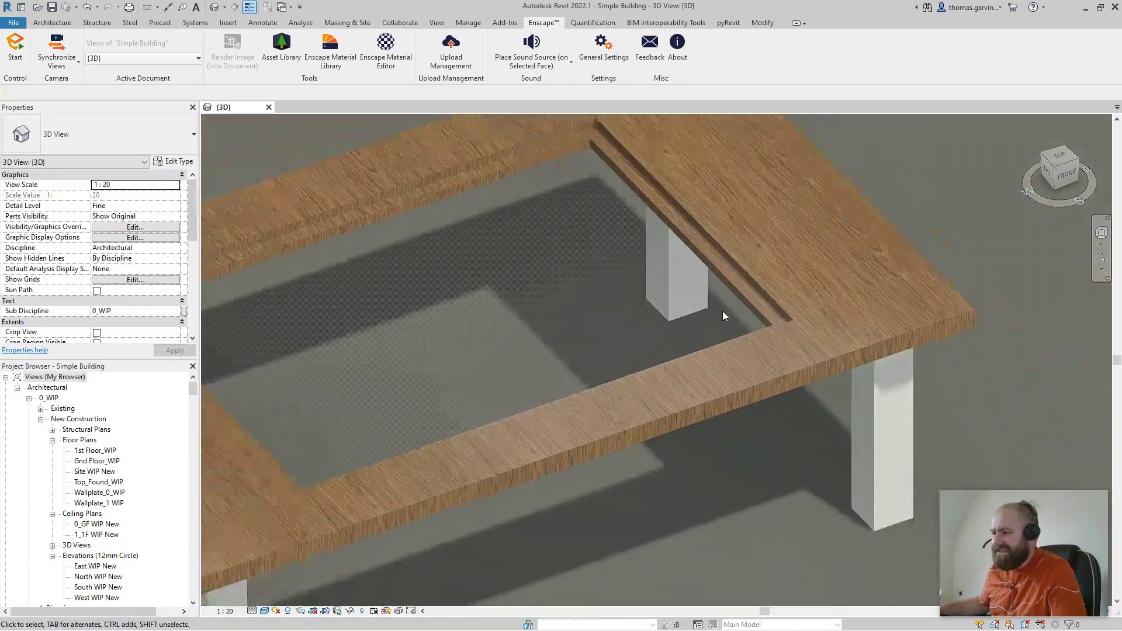
middle_click_drag(884, 402, 908, 401)
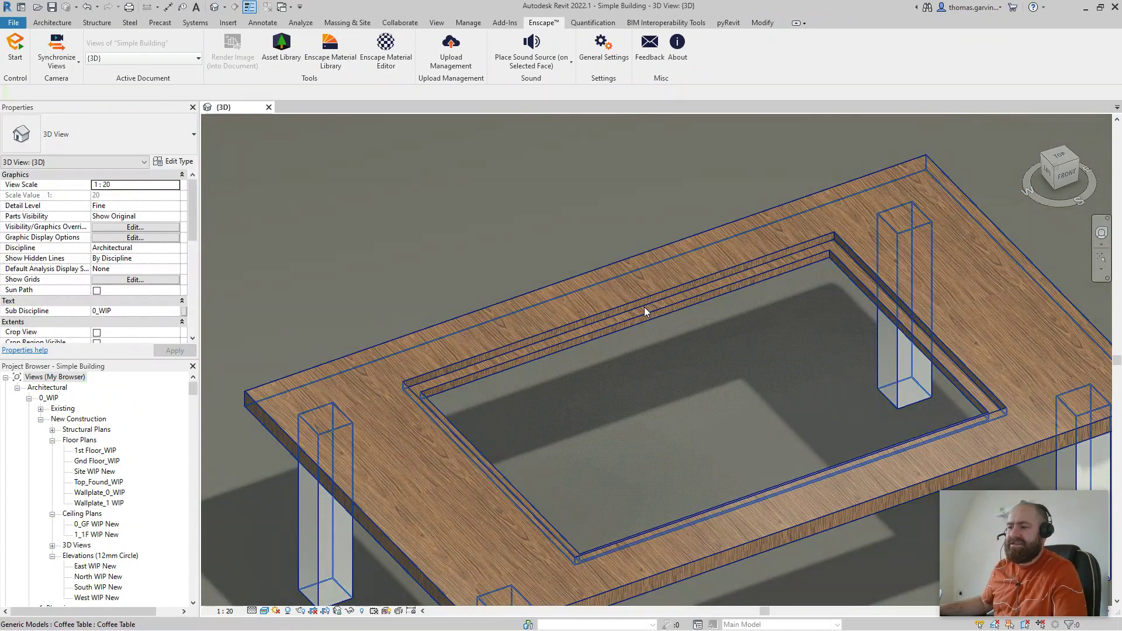
middle_click_drag(655, 332, 626, 270)
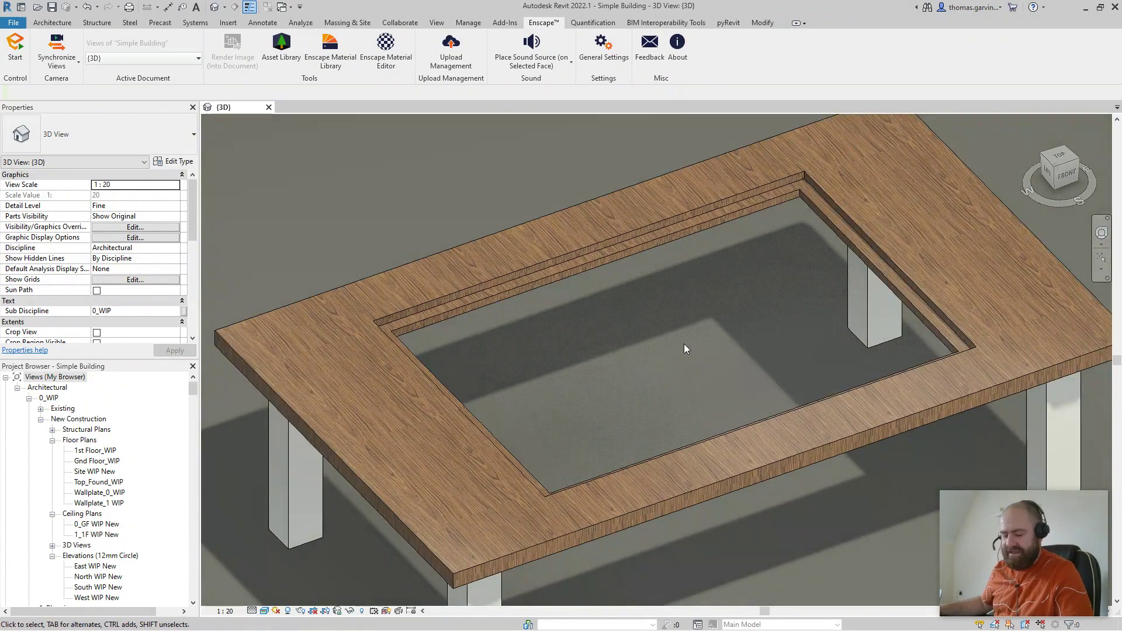
scroll(684, 345, "down", 5)
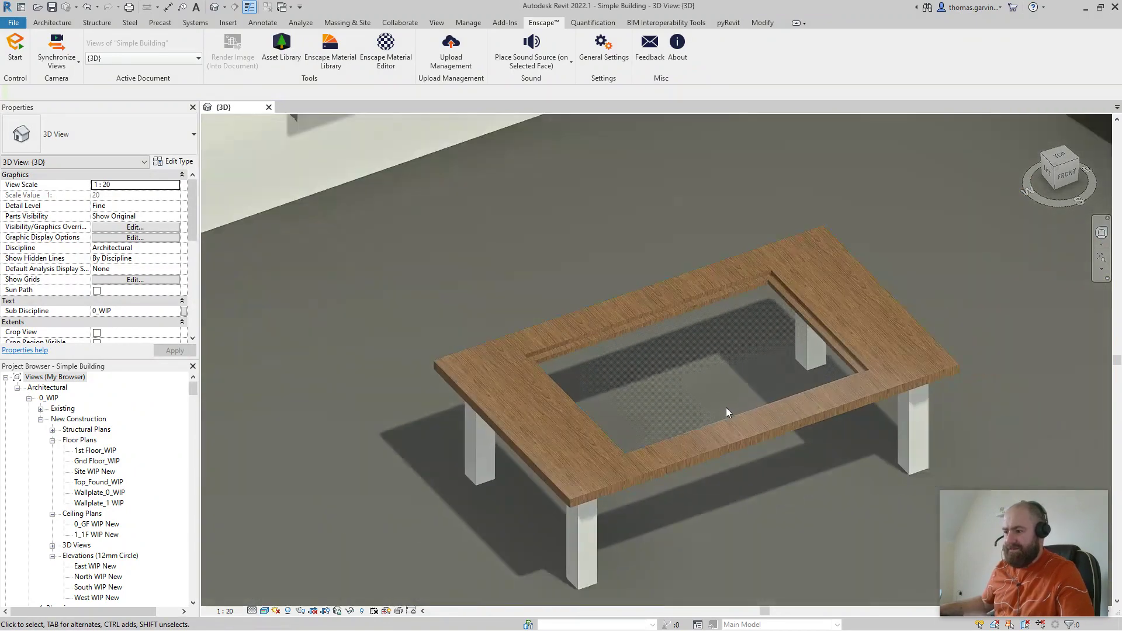
middle_click_drag(711, 370, 615, 127, "shift")
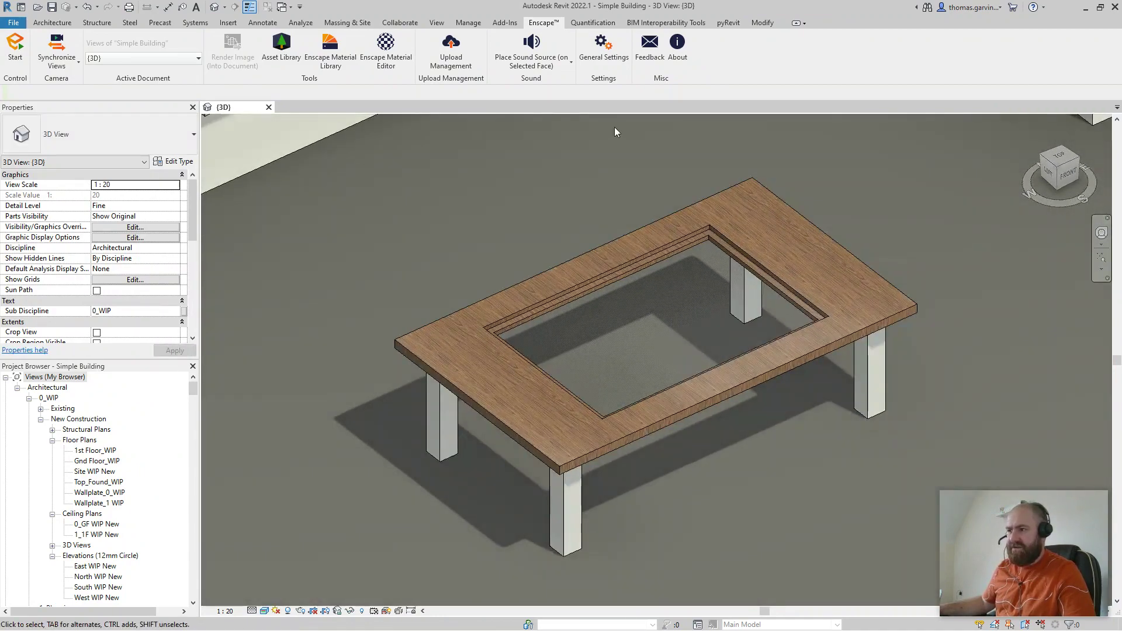
Open the placed coffee table's family for editing and orient its 3D view to show the whole table from above
left_click(827, 354)
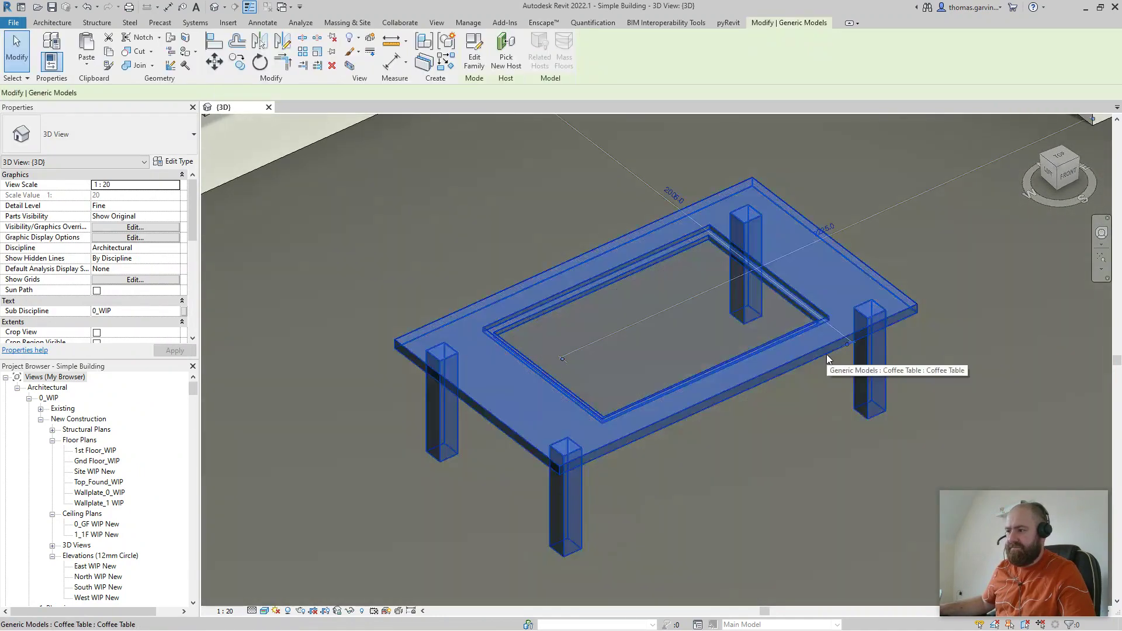
left_click(472, 56)
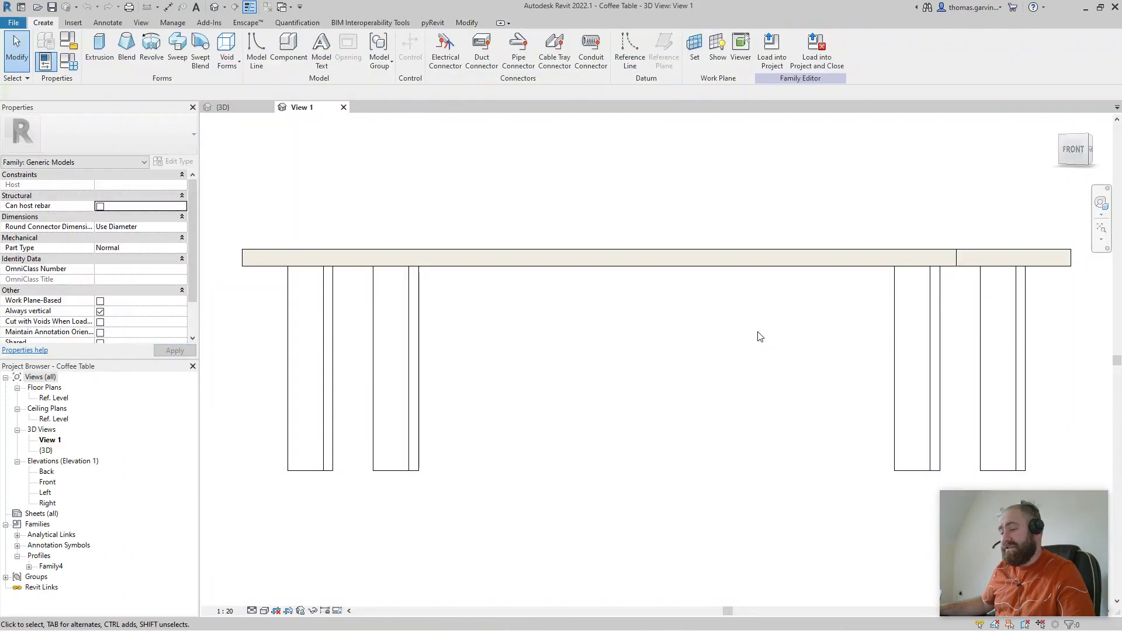
middle_click_drag(591, 306, 754, 385, "shift")
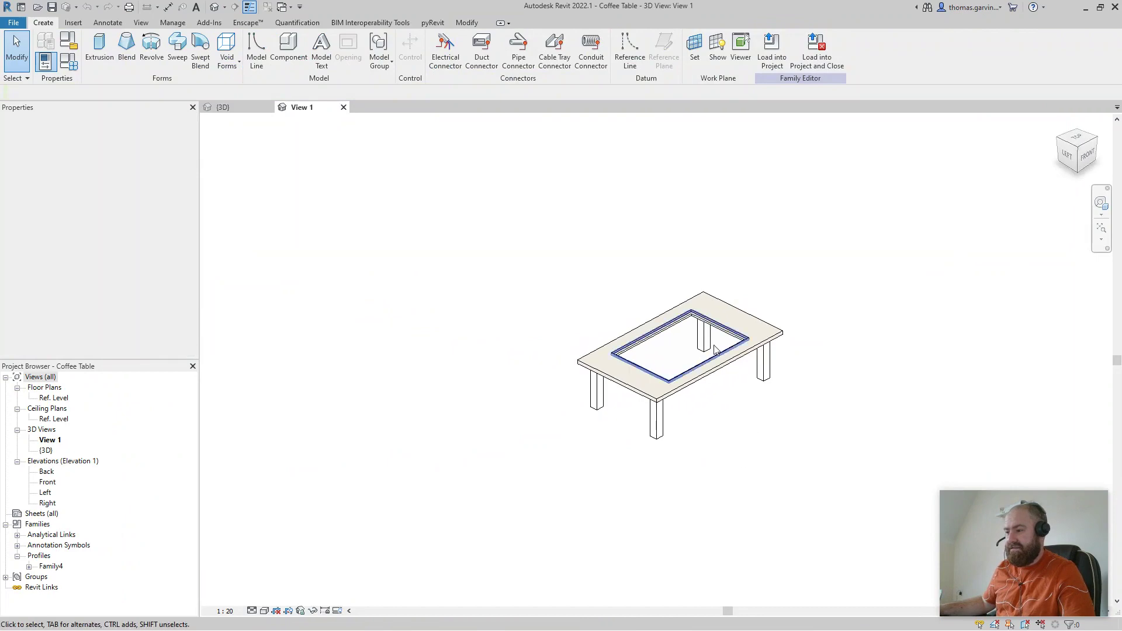
scroll(770, 372, "up", 3)
scroll(770, 372, "down", 1)
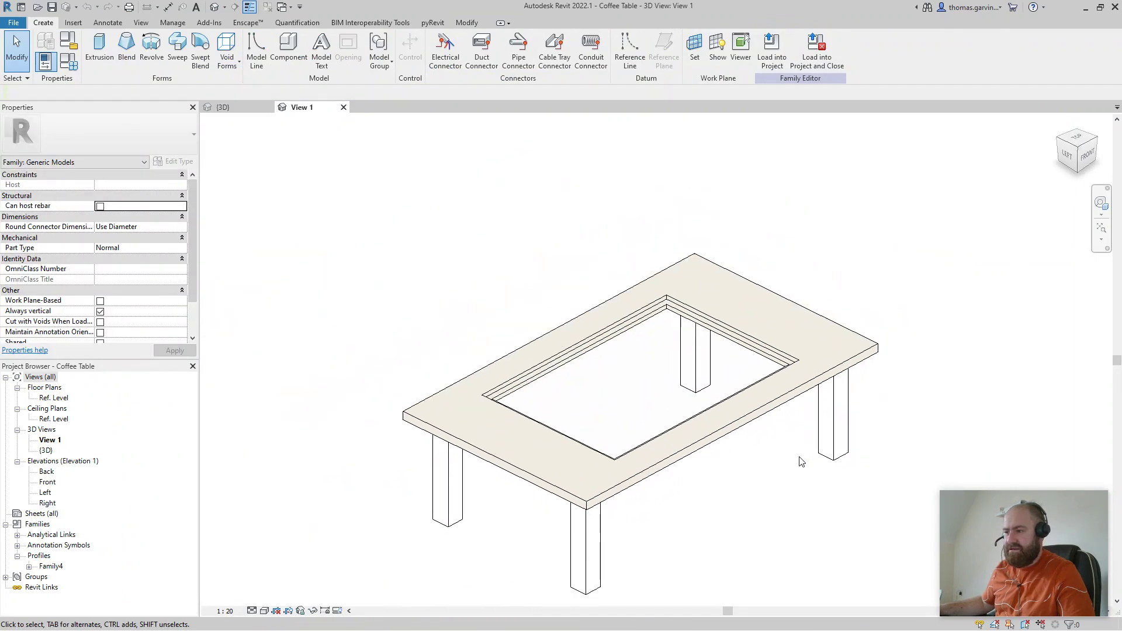
middle_click_drag(773, 510, 727, 491)
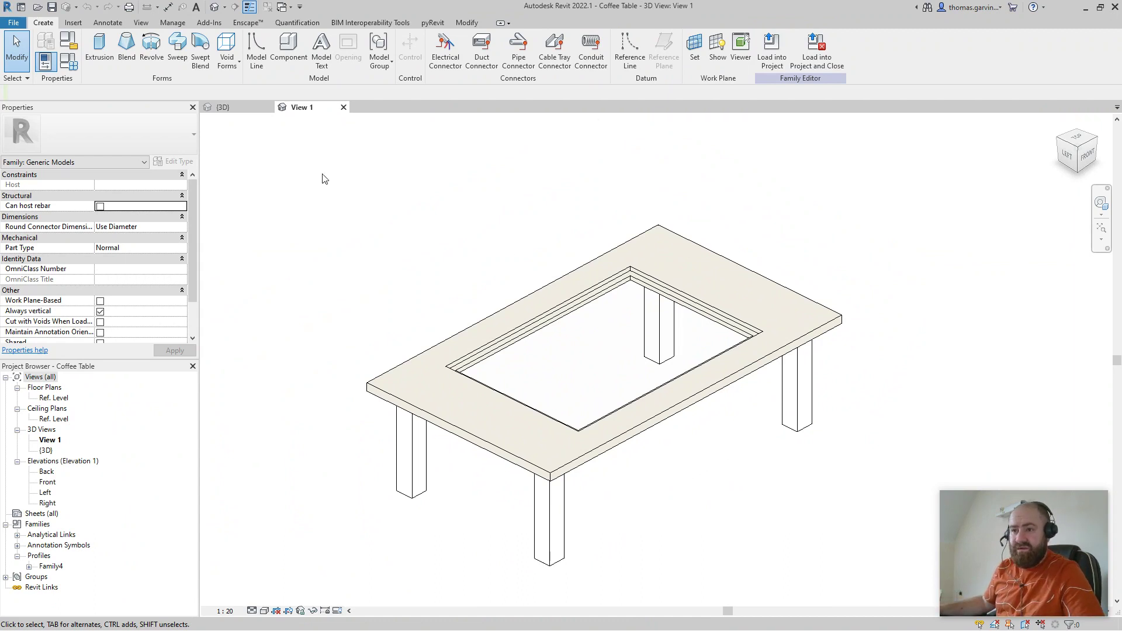
Change the coffee table family's category from Generic Models to Furniture and apply it
left_click(72, 44)
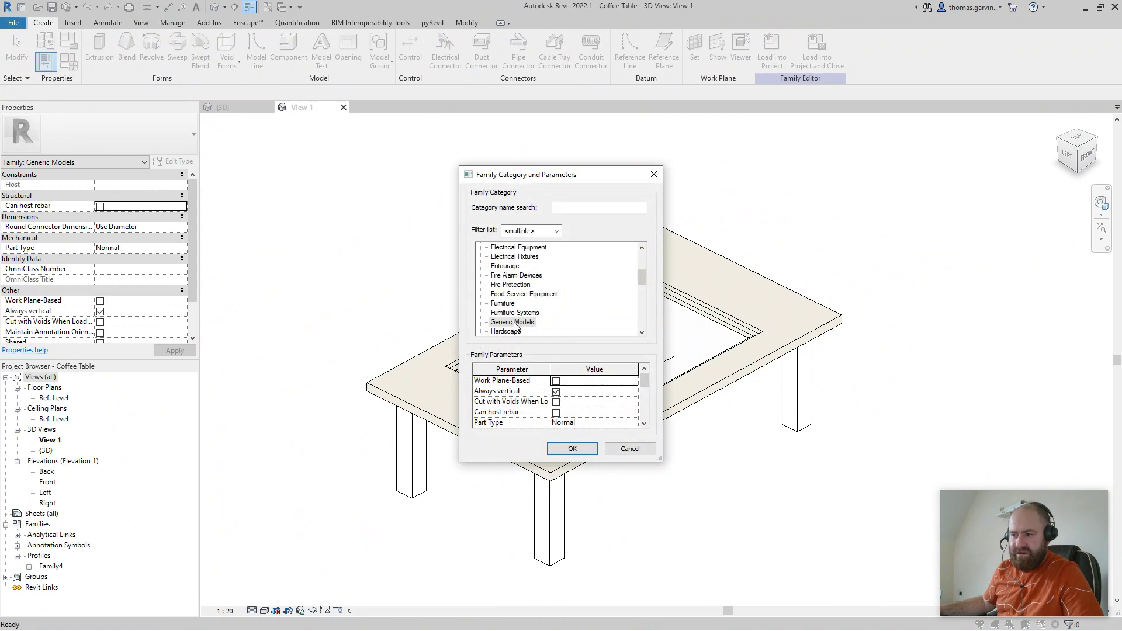
left_click(506, 304)
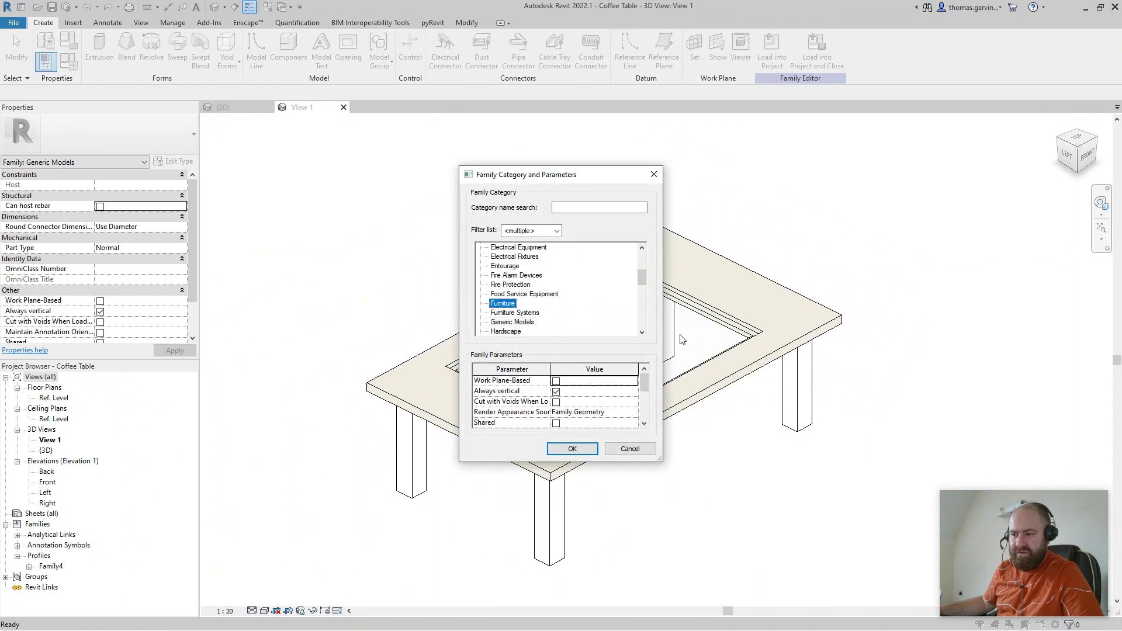
left_click(573, 450)
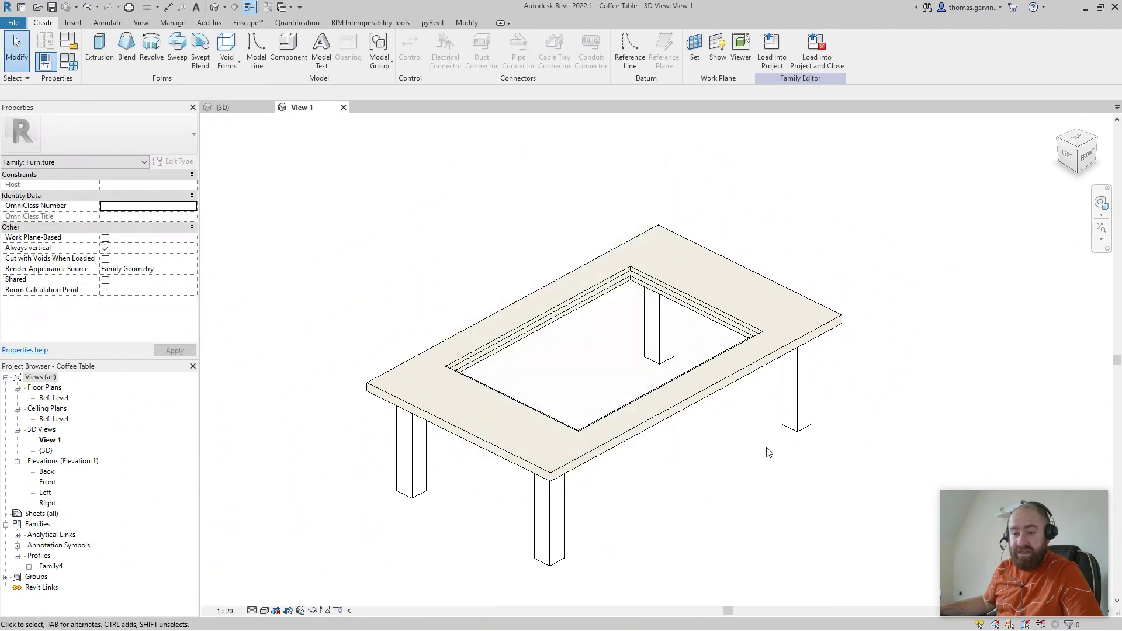
middle_click_drag(829, 286, 798, 329)
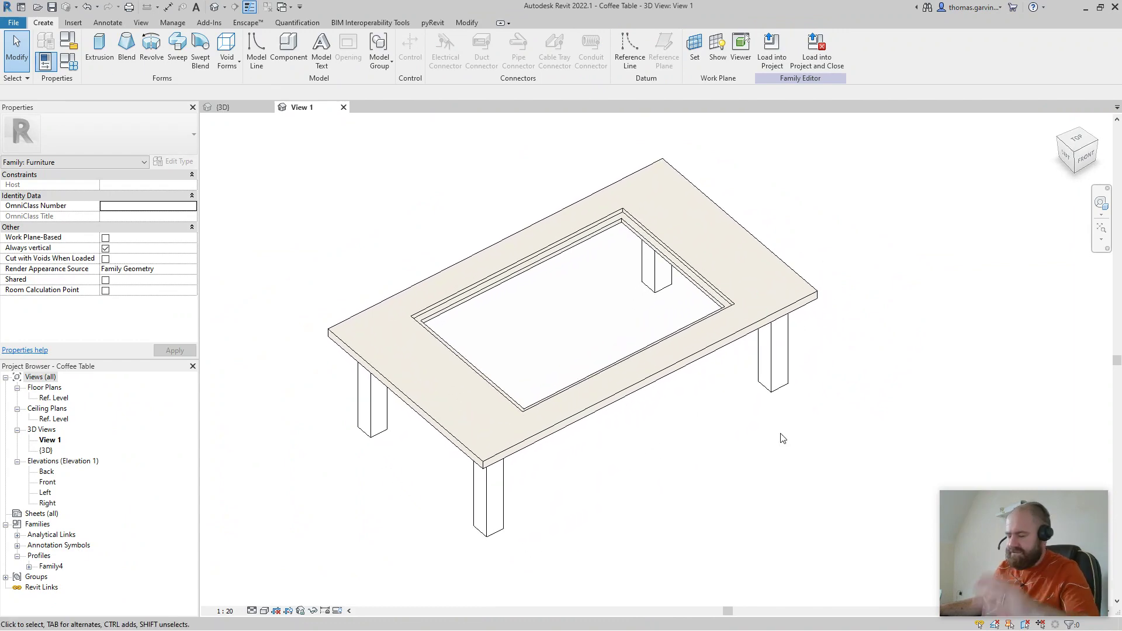
middle_click_drag(708, 510, 786, 428, "shift")
scroll(289, 301, "up", 3)
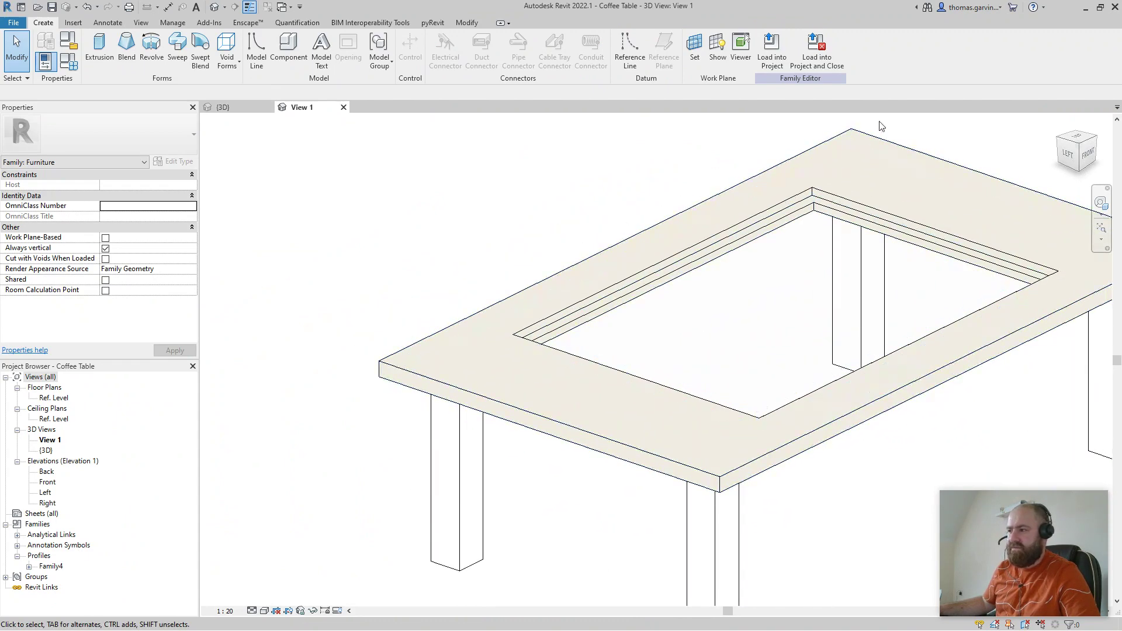
middle_click_drag(1022, 219, 723, 166)
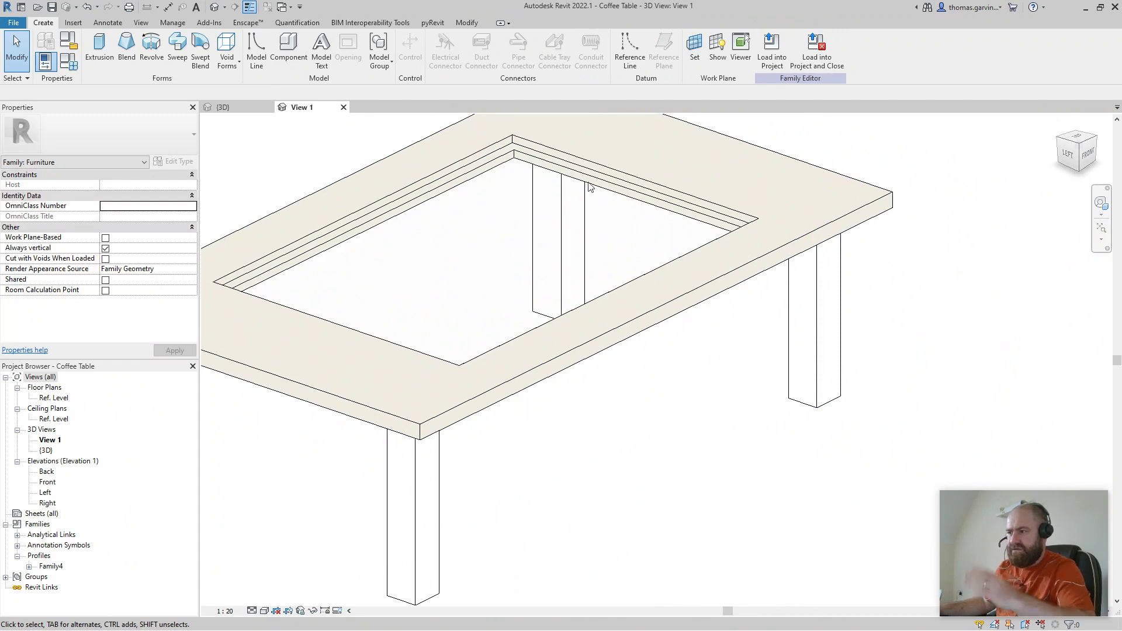
middle_click_drag(550, 222, 649, 276)
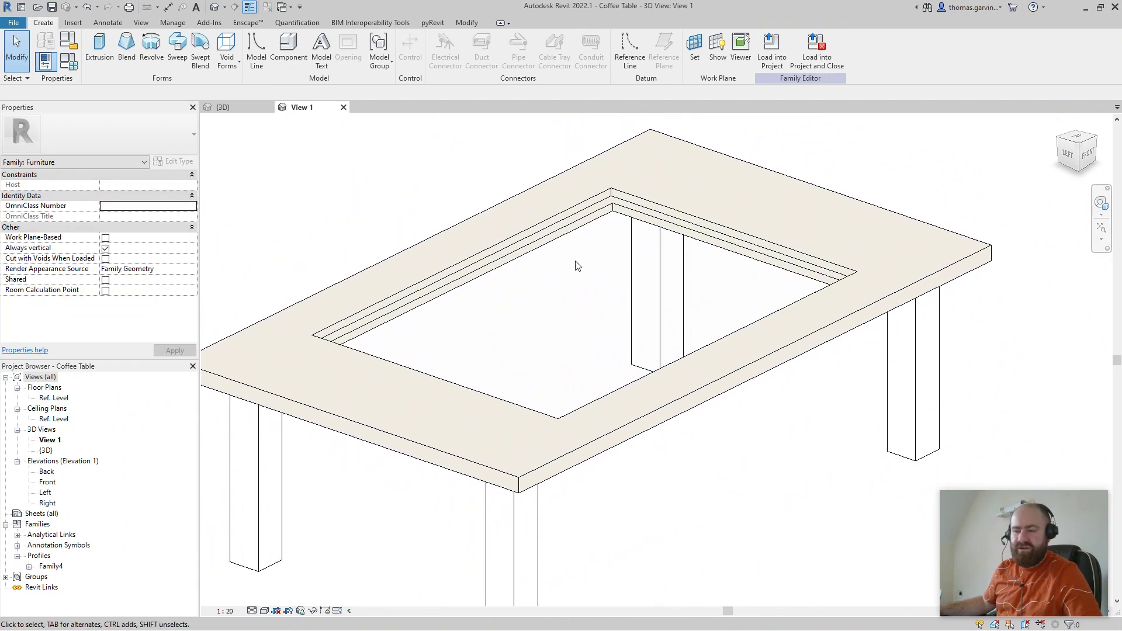
Create a new family from the Metric Profile template
left_click(13, 22)
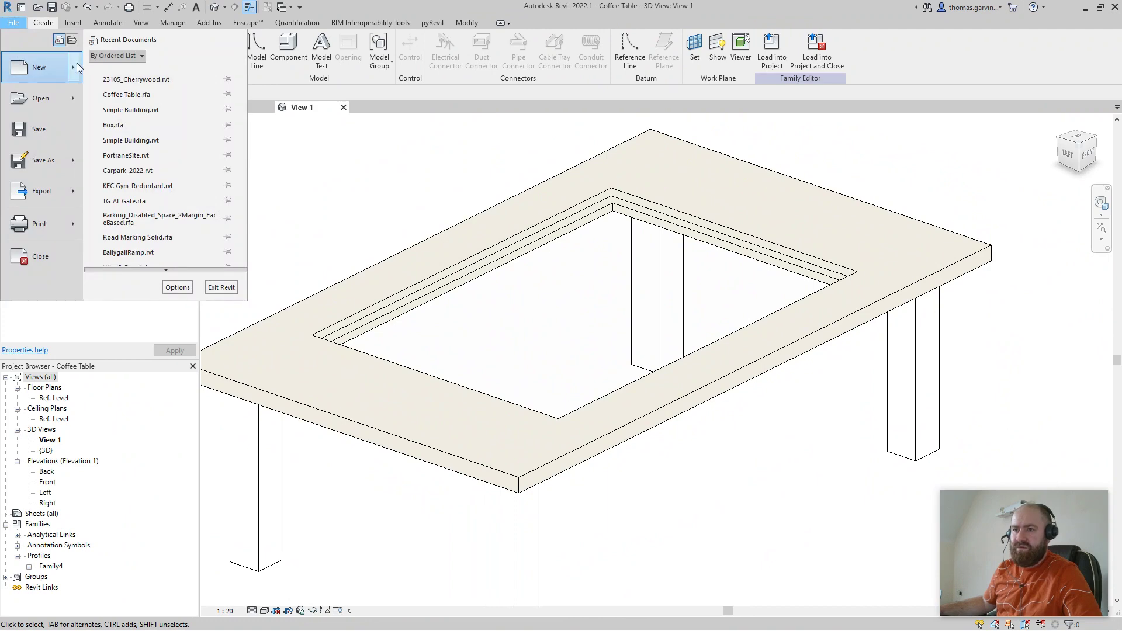
mouse_move(24, 67)
left_click(141, 93)
key("ctrl+n")
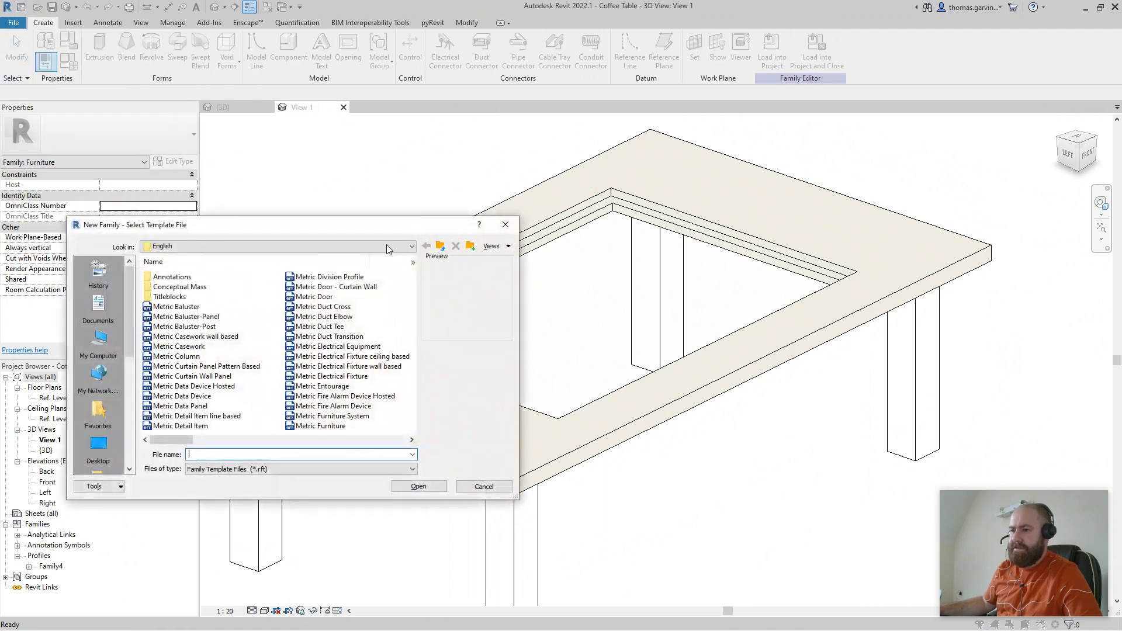
scroll(345, 351, "right", 3)
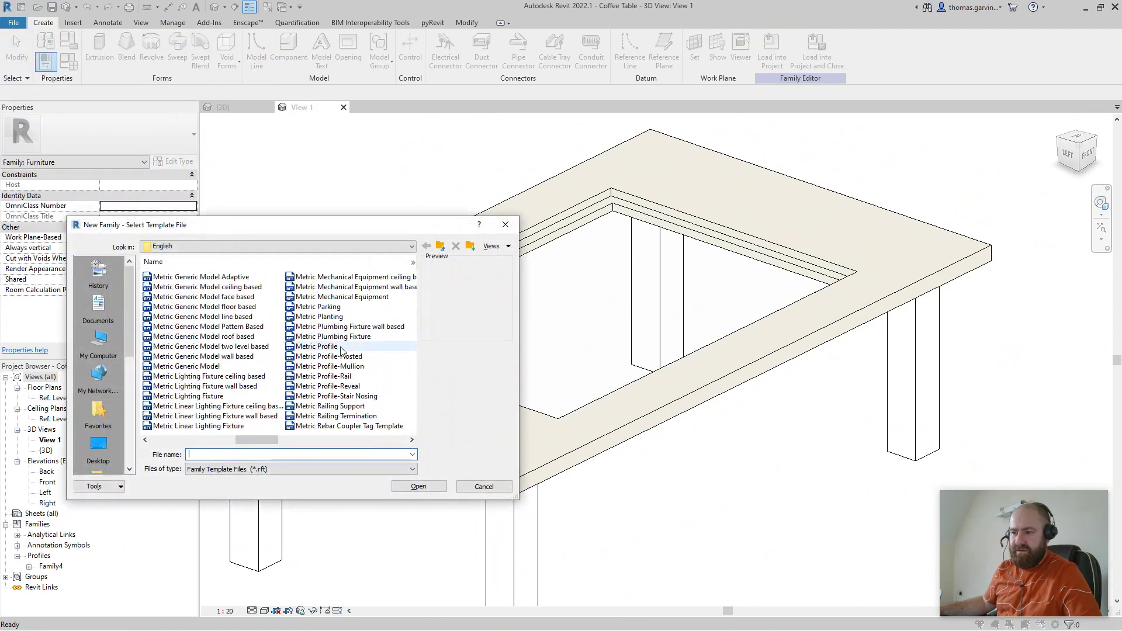
left_click(341, 350)
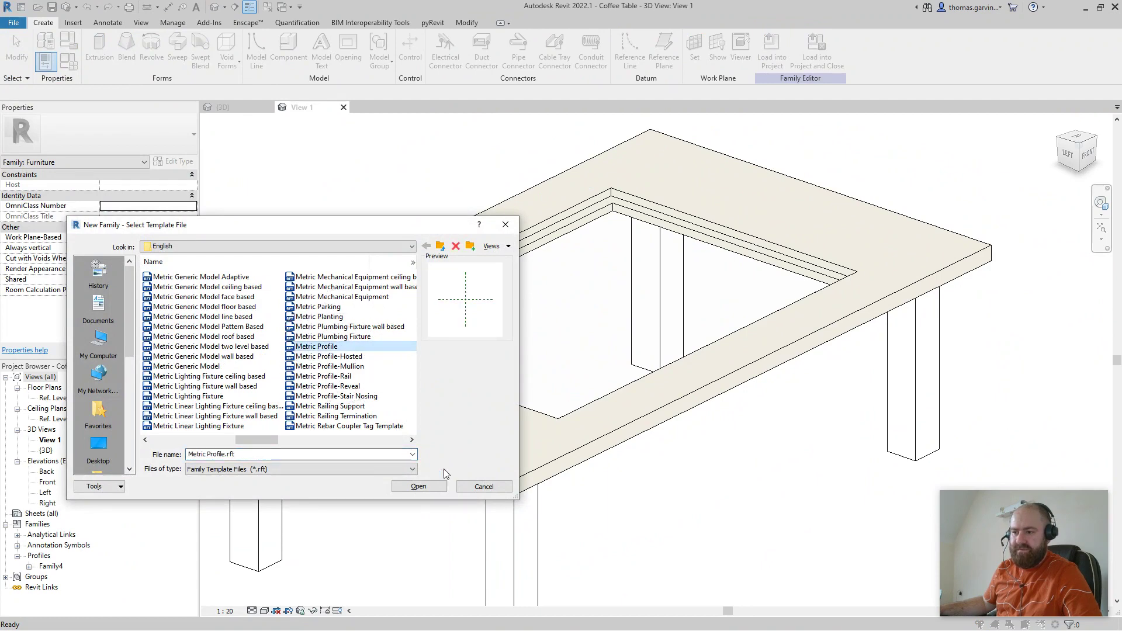
left_click(427, 488)
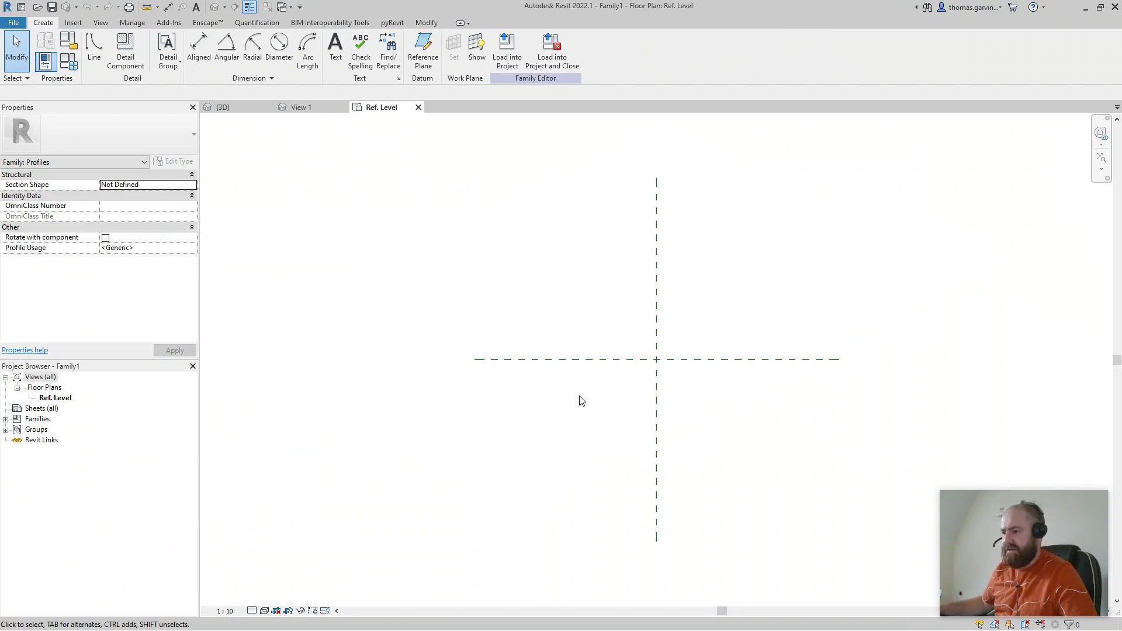
Sketch a 10 mm vertical profile line below the horizontal reference plane, with a horizontal ledge about 2 mm long running right from its upper end
middle_click_drag(801, 374, 644, 375)
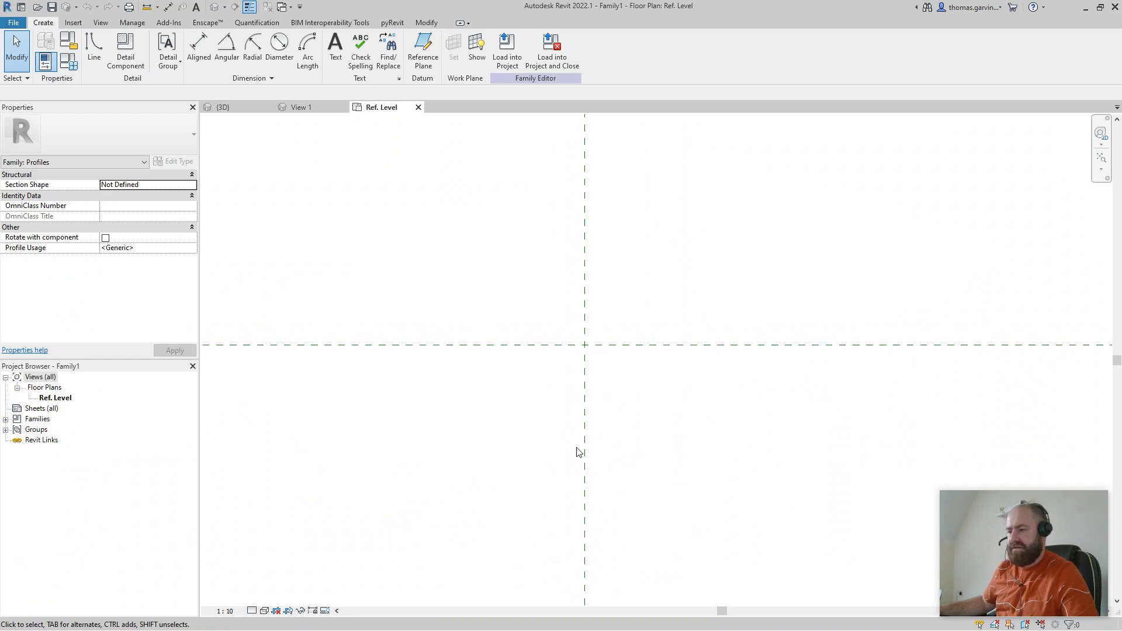
middle_click_drag(649, 319, 603, 327)
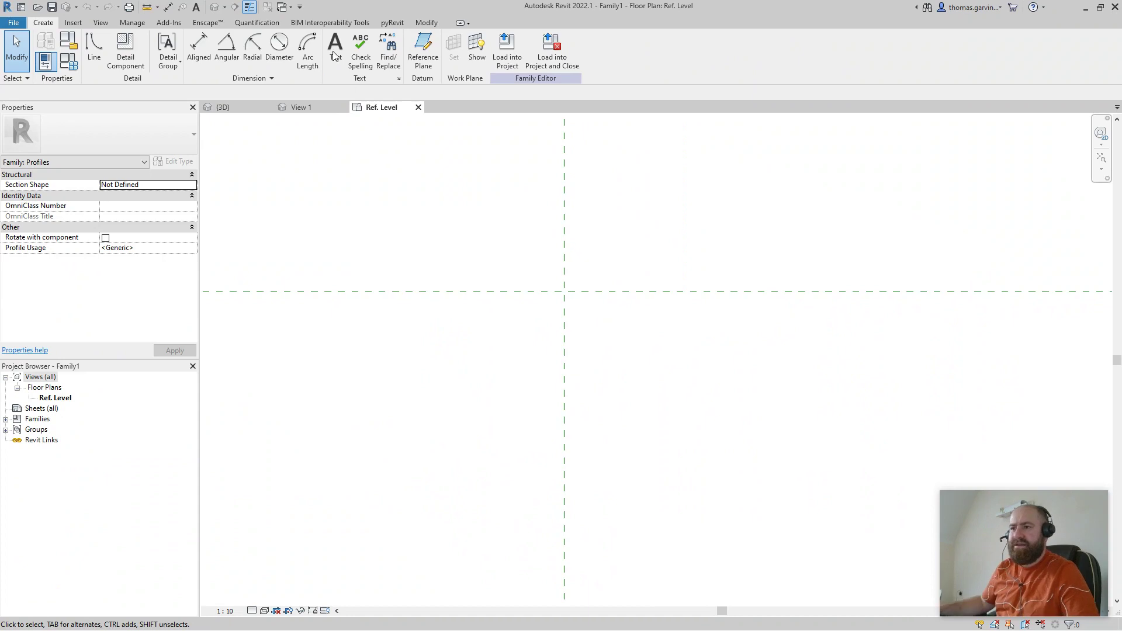
key("d")
key("l")
middle_click_drag(668, 396, 619, 384)
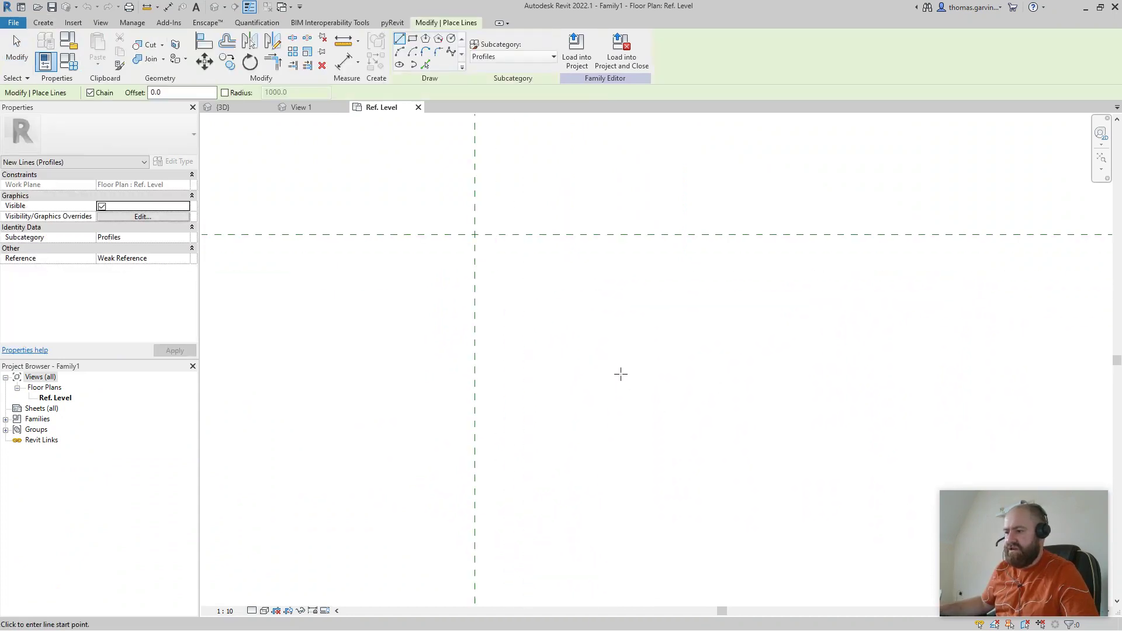
left_click(620, 374)
left_click(620, 337)
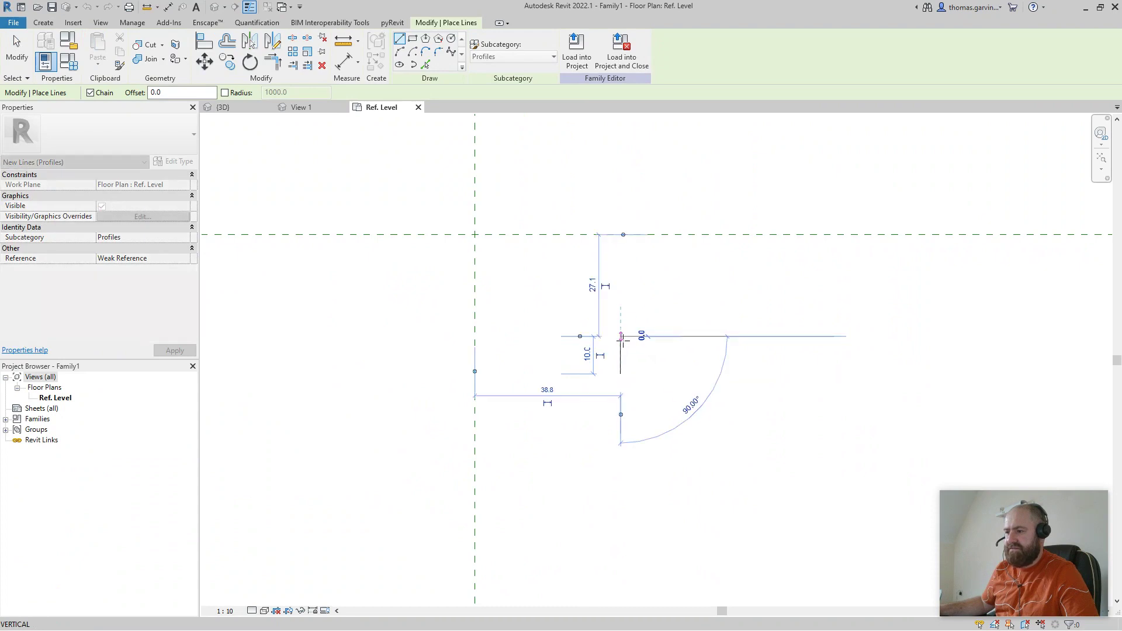
scroll(626, 336, "up", 2)
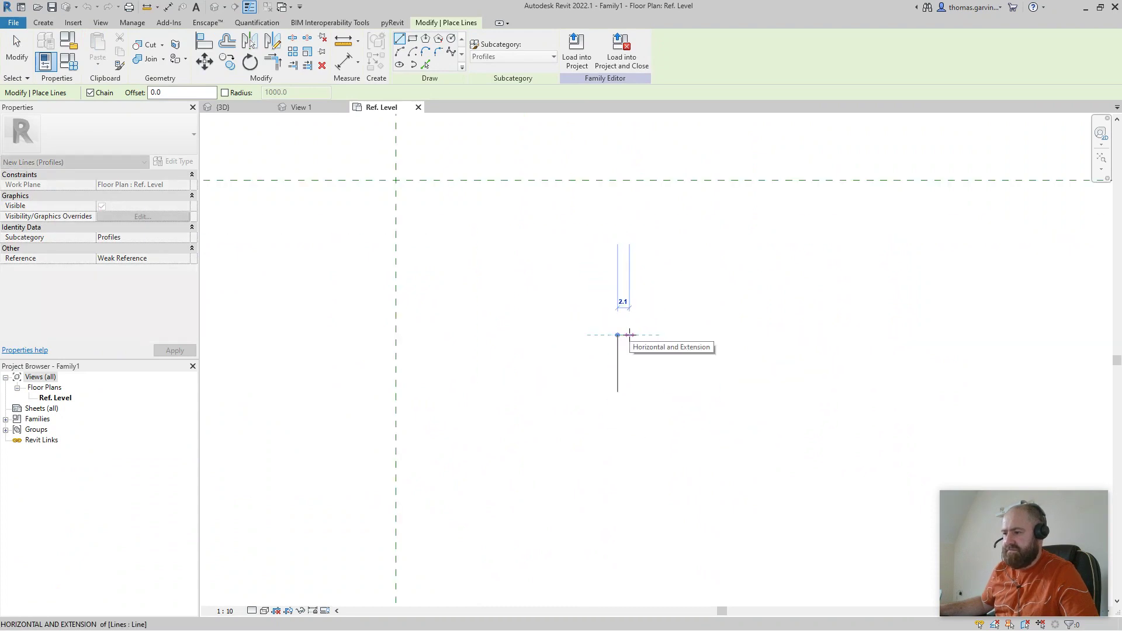
left_click(629, 335)
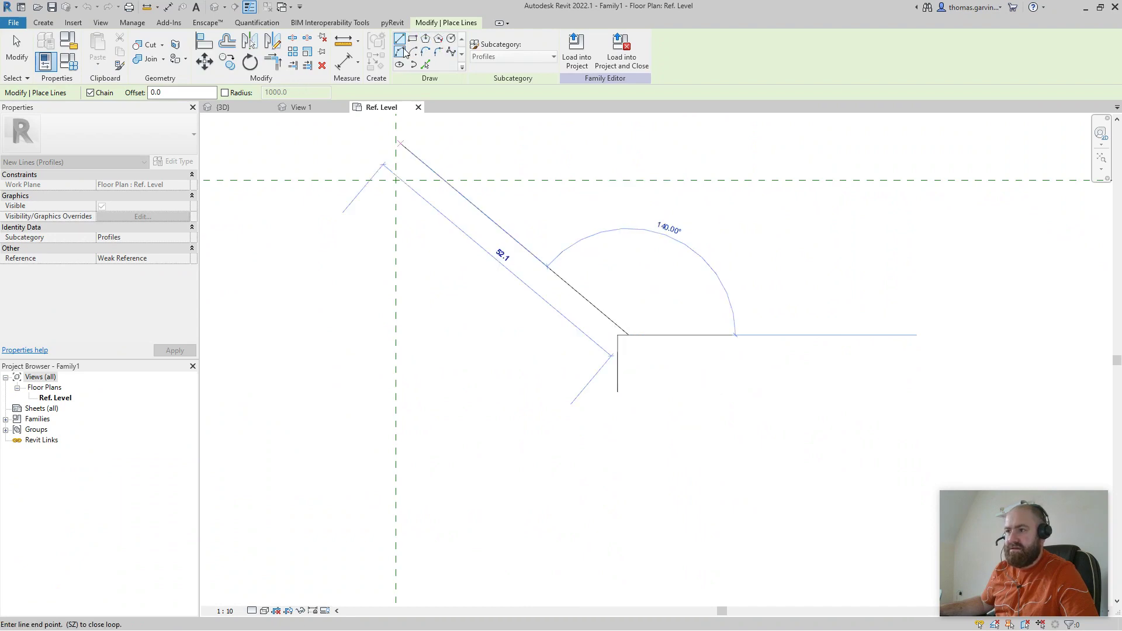
Continue the profile with a quarter-round arc rising to the right from the end of the short ledge
left_click(400, 52)
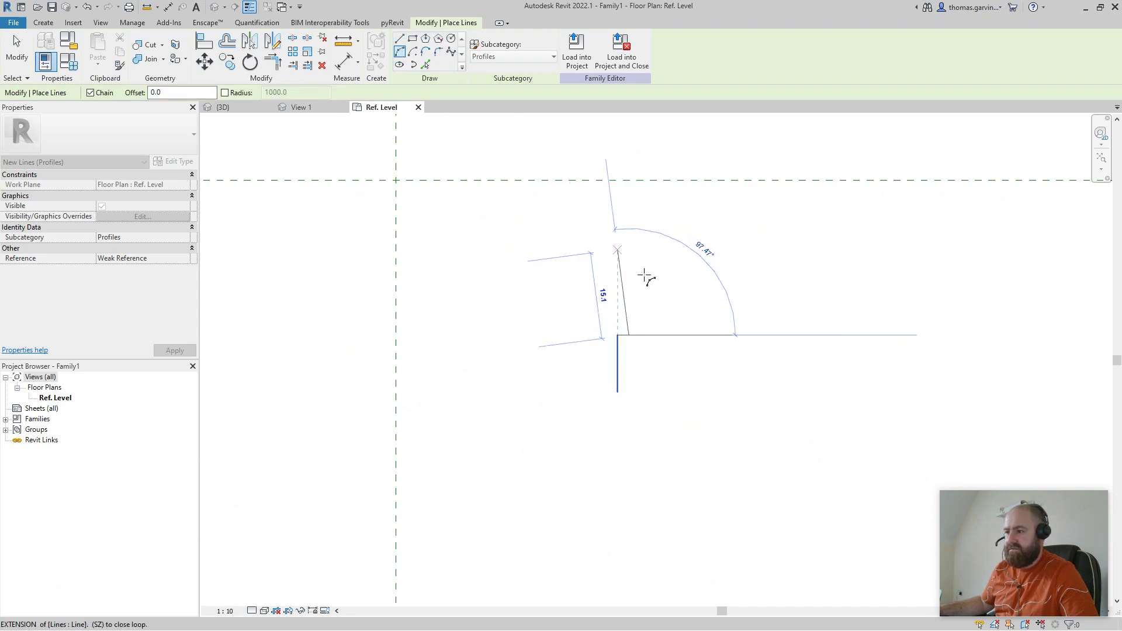
left_click(667, 299)
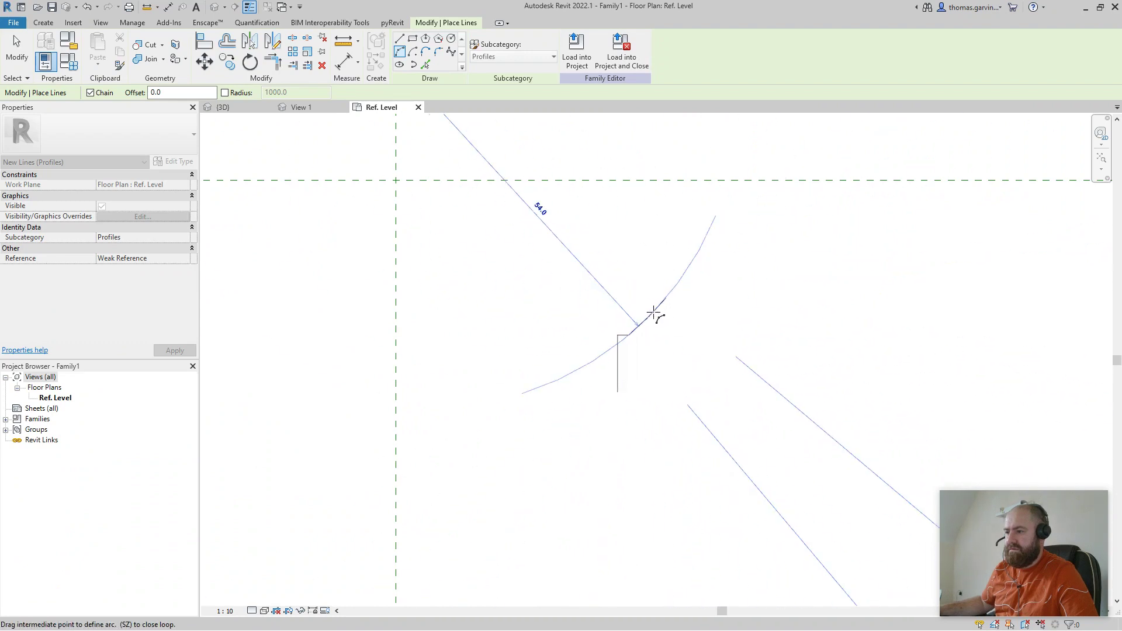
left_click(648, 312)
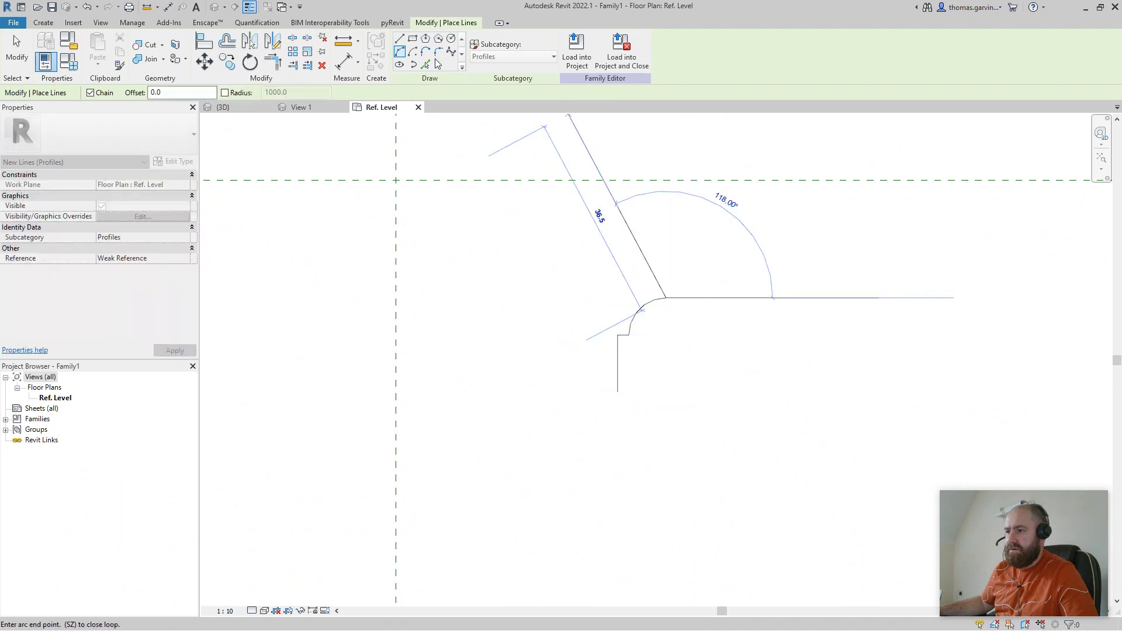
Extend the outline from the arc with a short vertical riser and a 30 mm horizontal line, ending the line chain
left_click(401, 40)
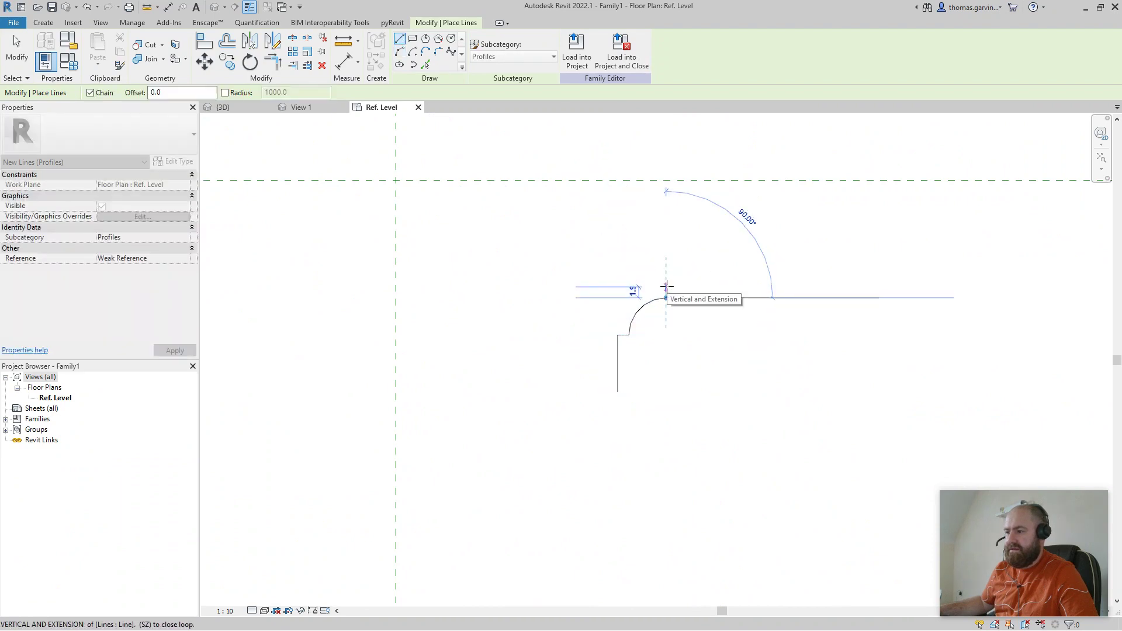
left_click(669, 286)
left_click(837, 286)
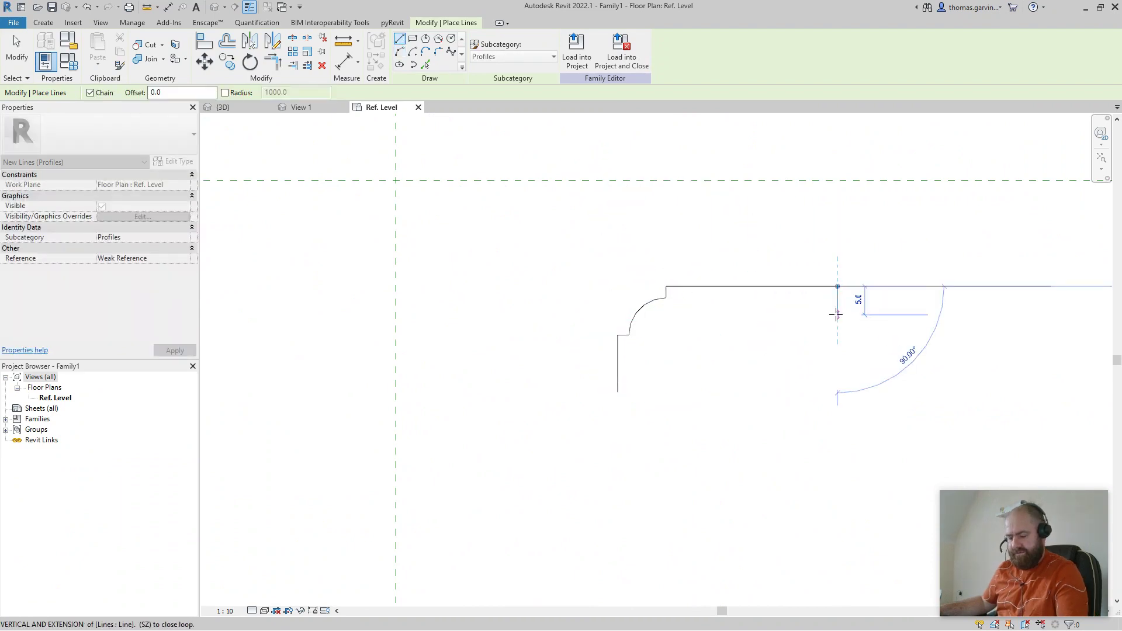
key("Escape")
key("Escape")
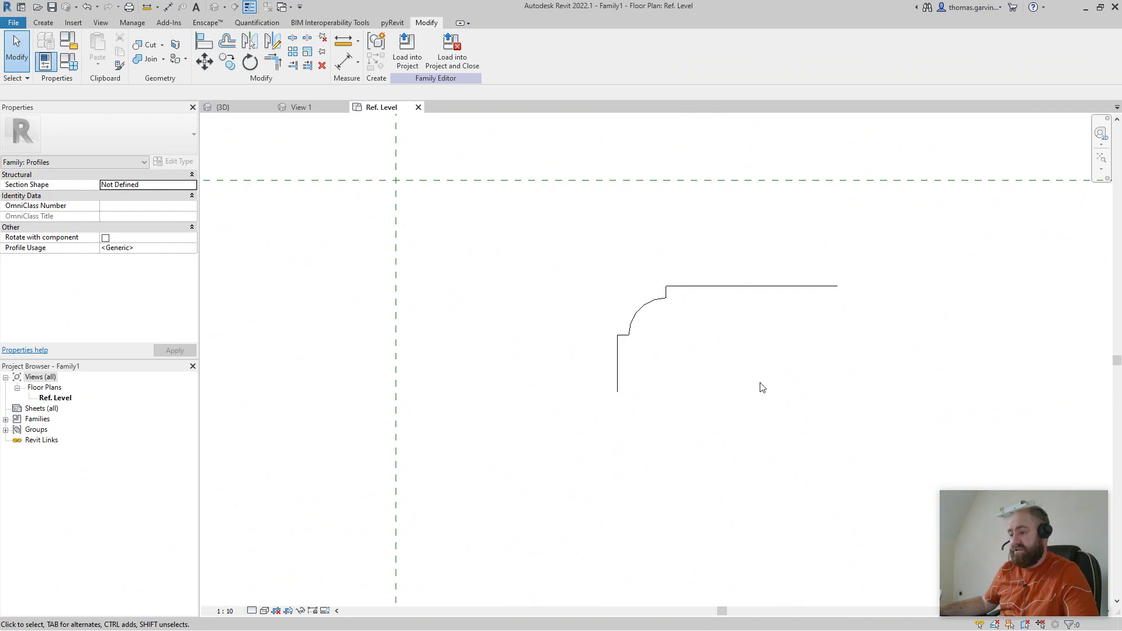
Delete all the sketched profile lines, including the arc and the long horizontal line
left_click_drag(802, 412, 591, 294)
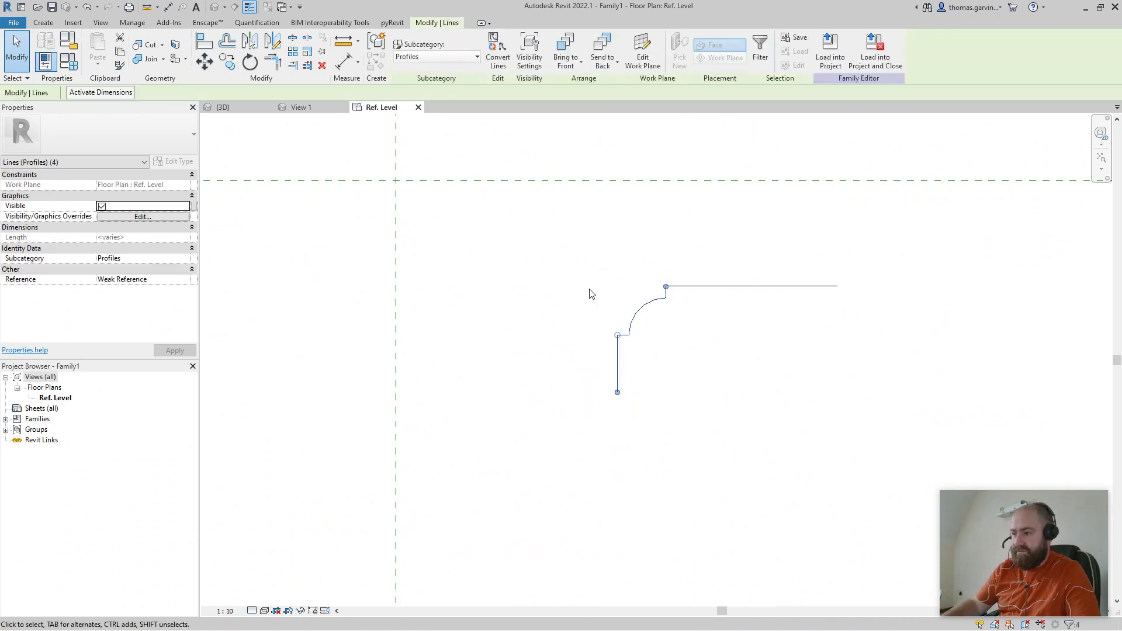
key("Delete")
left_click_drag(734, 308, 606, 284)
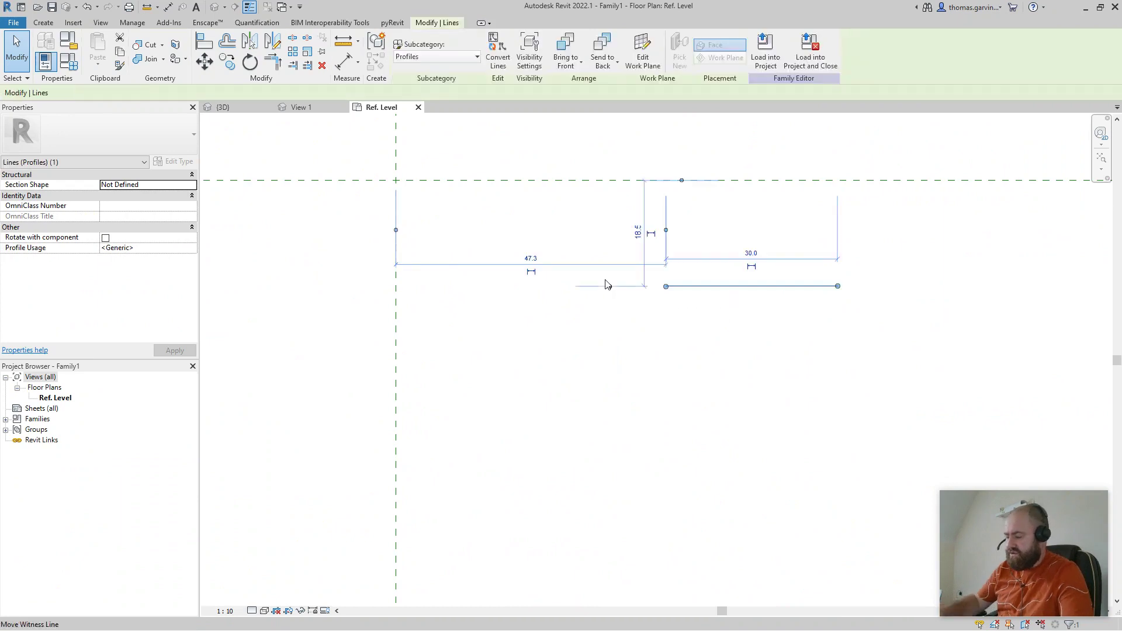
key("Delete")
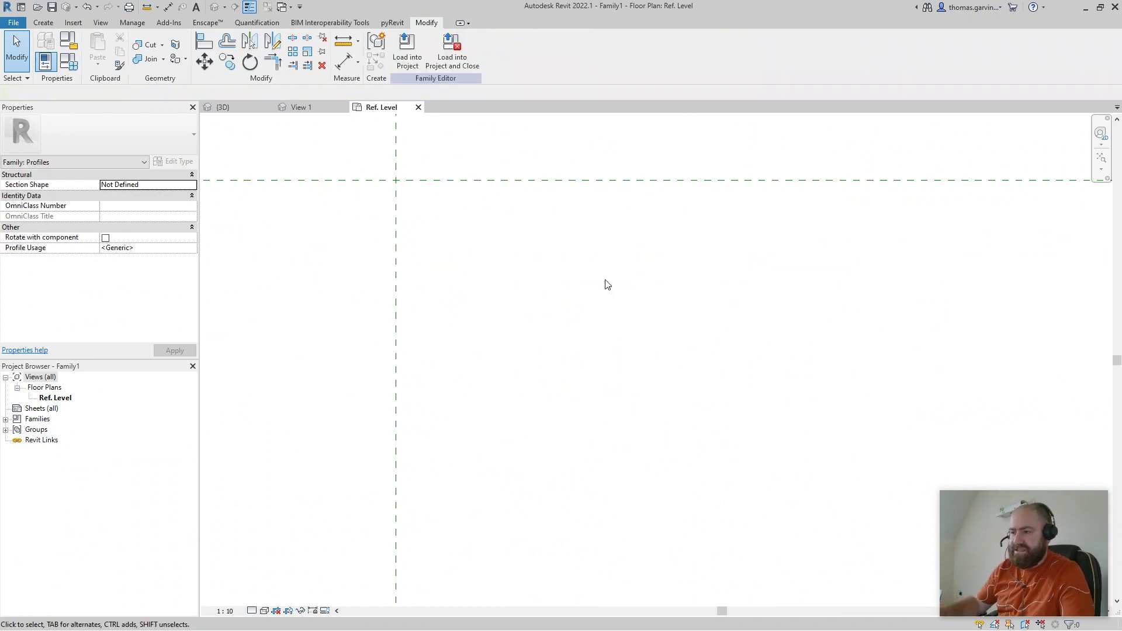
Sketch an 8 mm vertical profile line below the horizontal reference plane, with a short horizontal ledge running right from its upper end
left_click(44, 23)
left_click(91, 45)
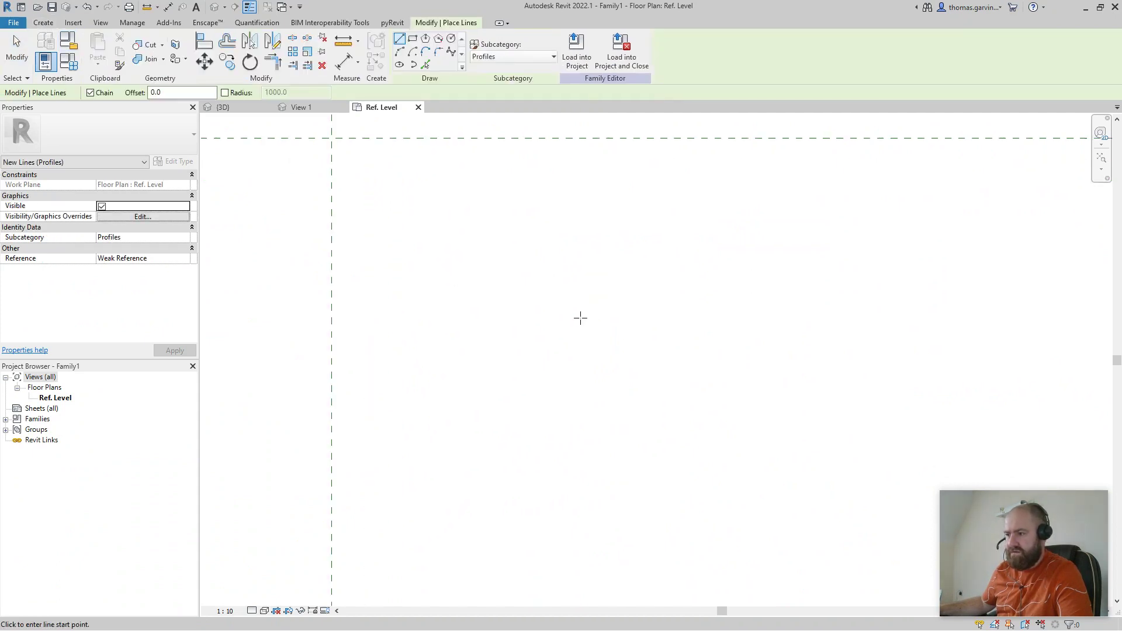
left_click(588, 393)
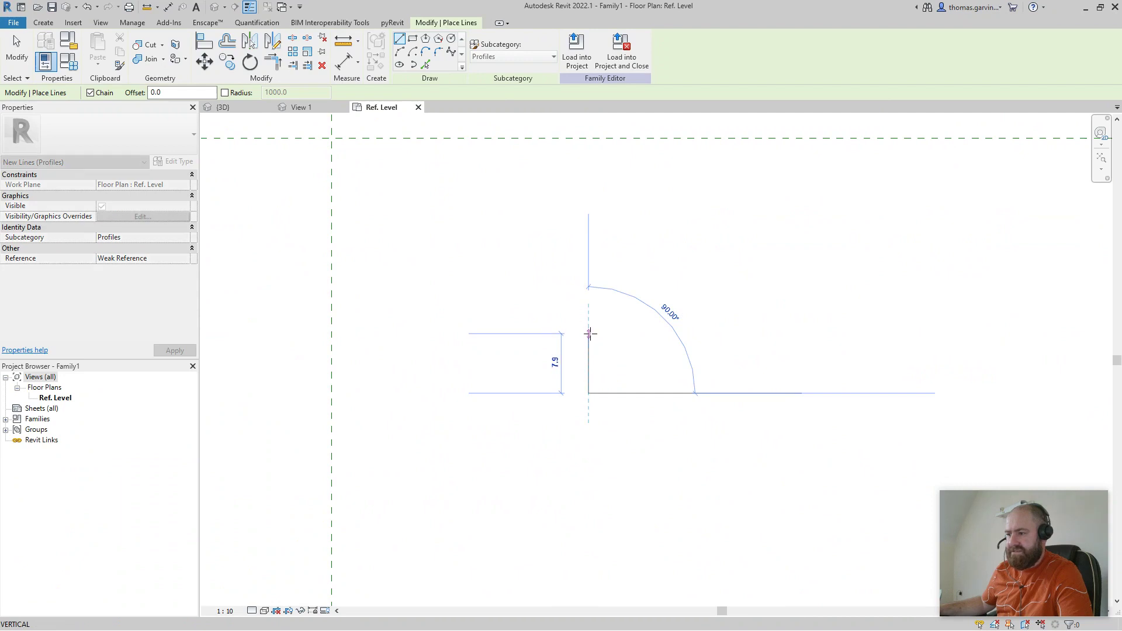
left_click(589, 334)
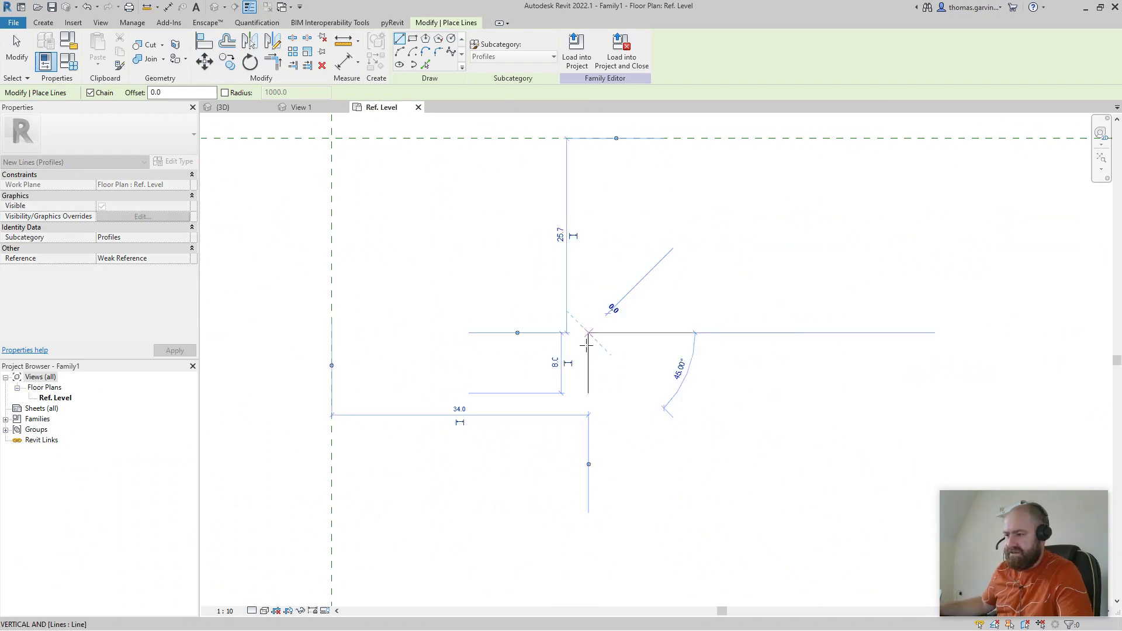
left_click(603, 333)
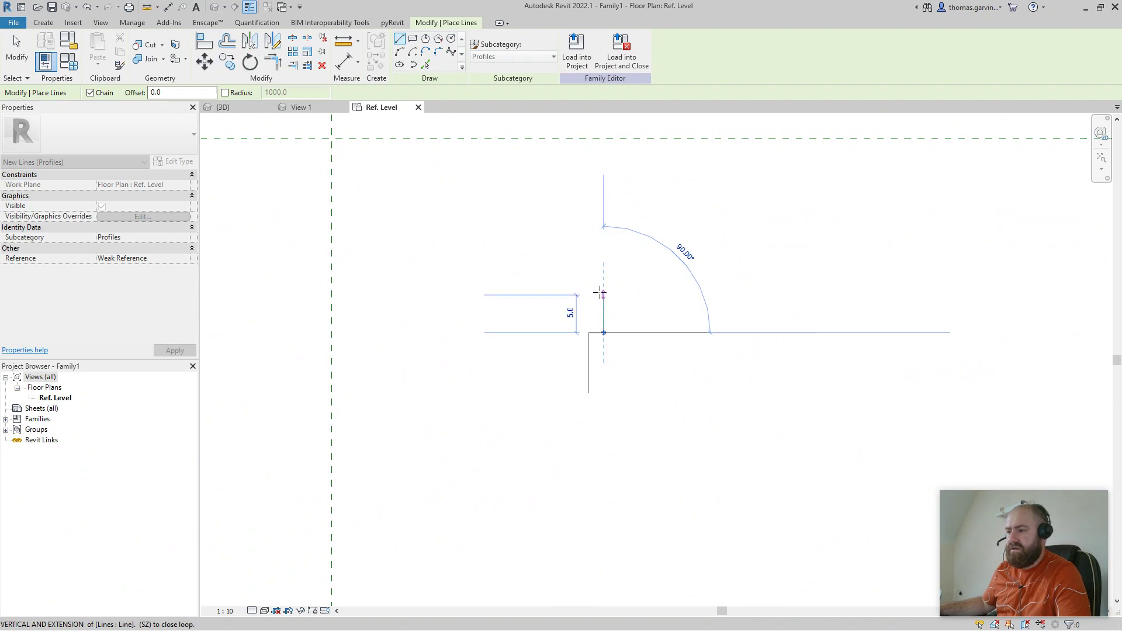
Continue the stepped outline with a 5 mm riser, a 5 mm tread, a 2 mm riser and a long horizontal line, ending the chain
left_click(601, 293)
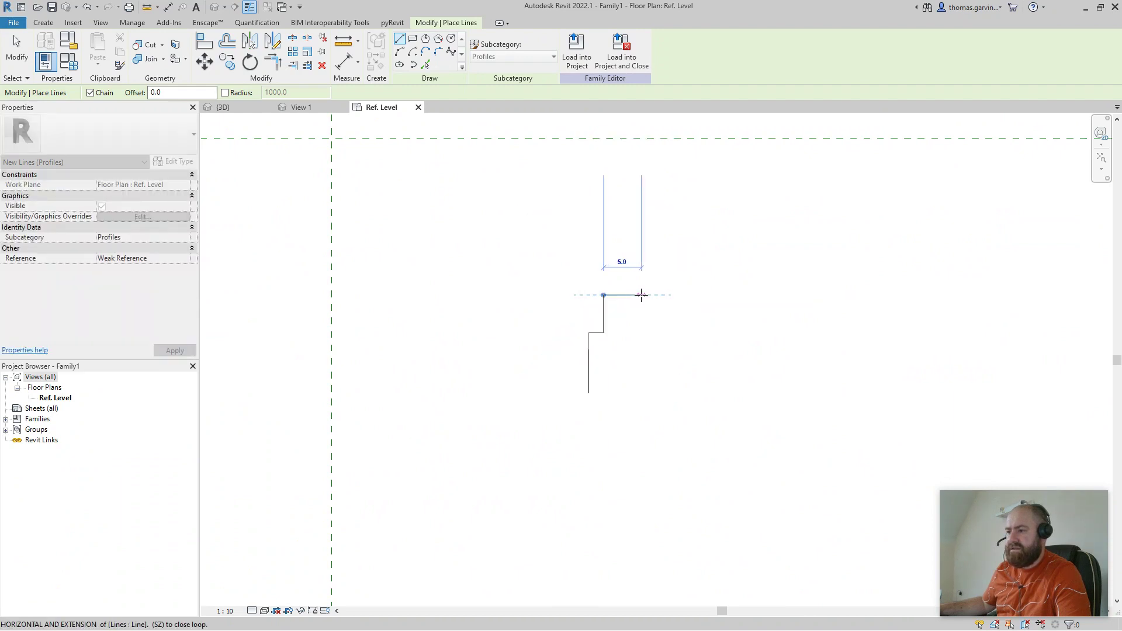
left_click(641, 294)
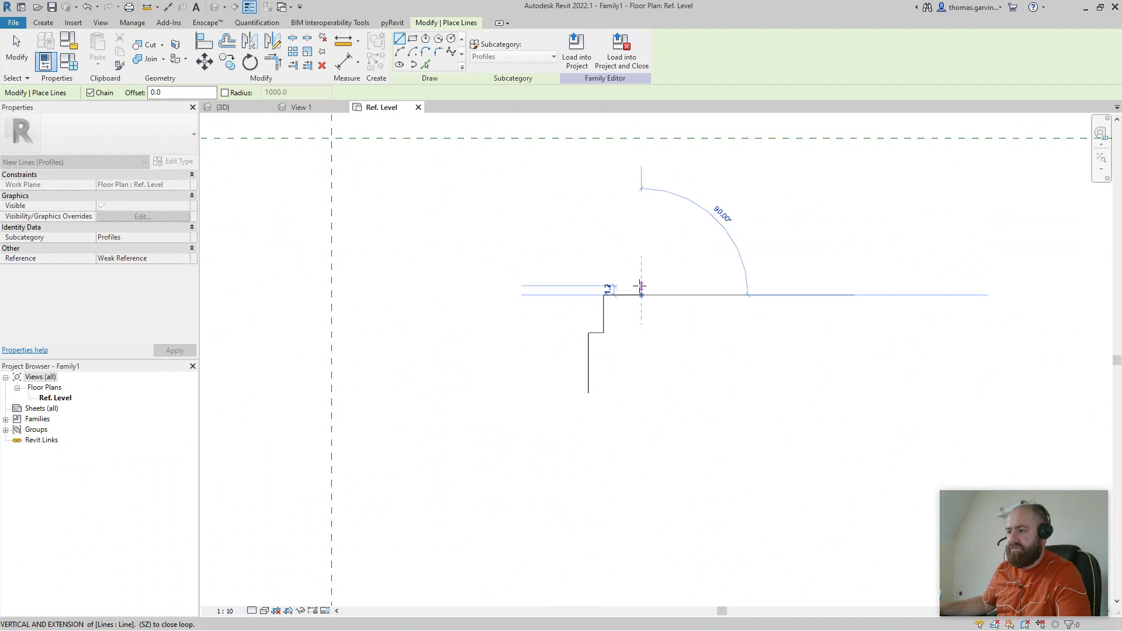
left_click(641, 279)
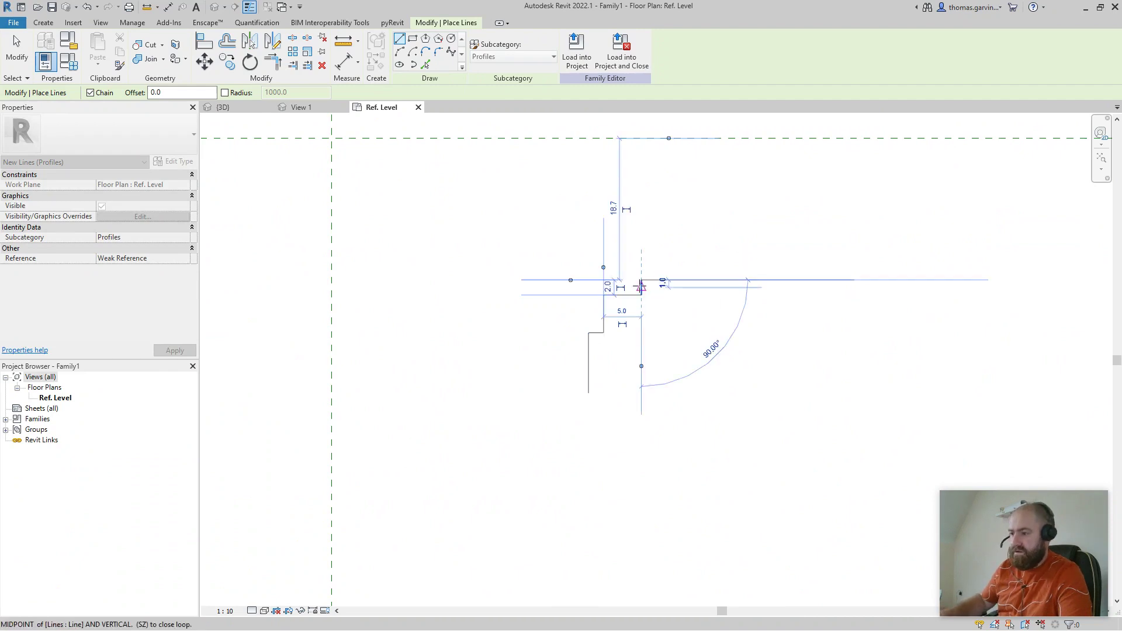
left_click(775, 279)
key("Escape")
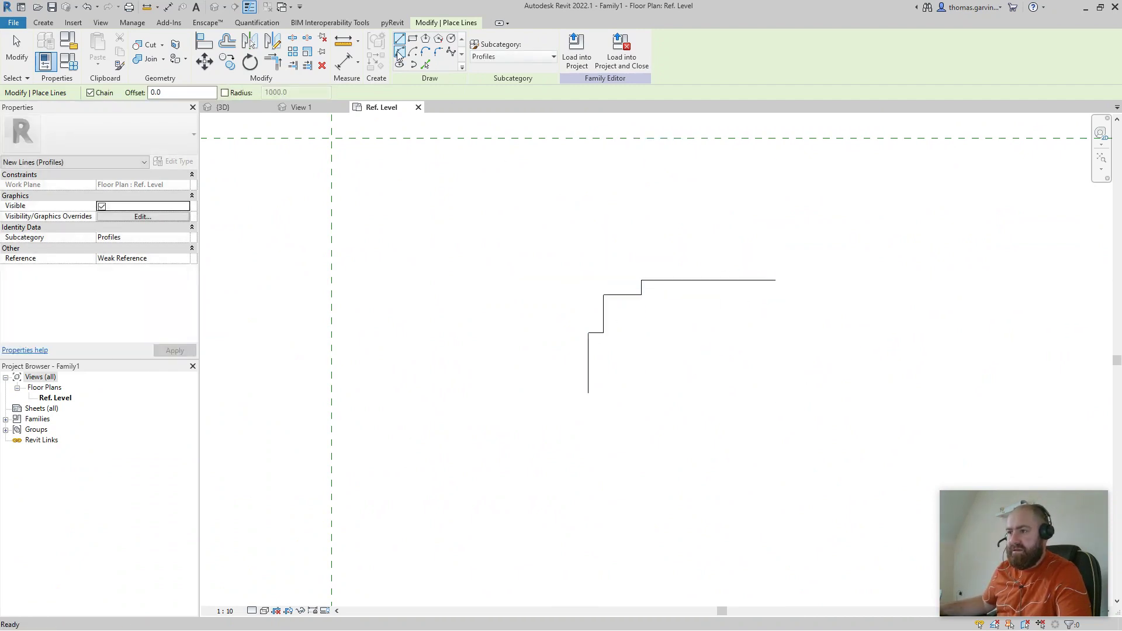
Replace the outline's 5 mm riser and tread with a 5 mm radius quarter arc between their outer ends
left_click(400, 53)
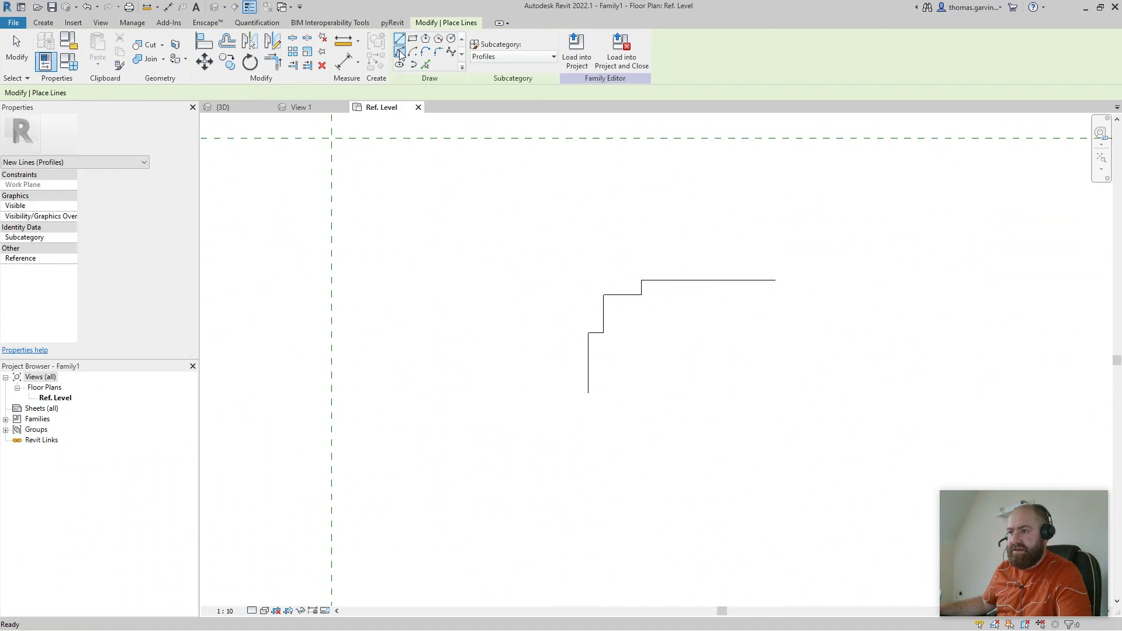
left_click(604, 333)
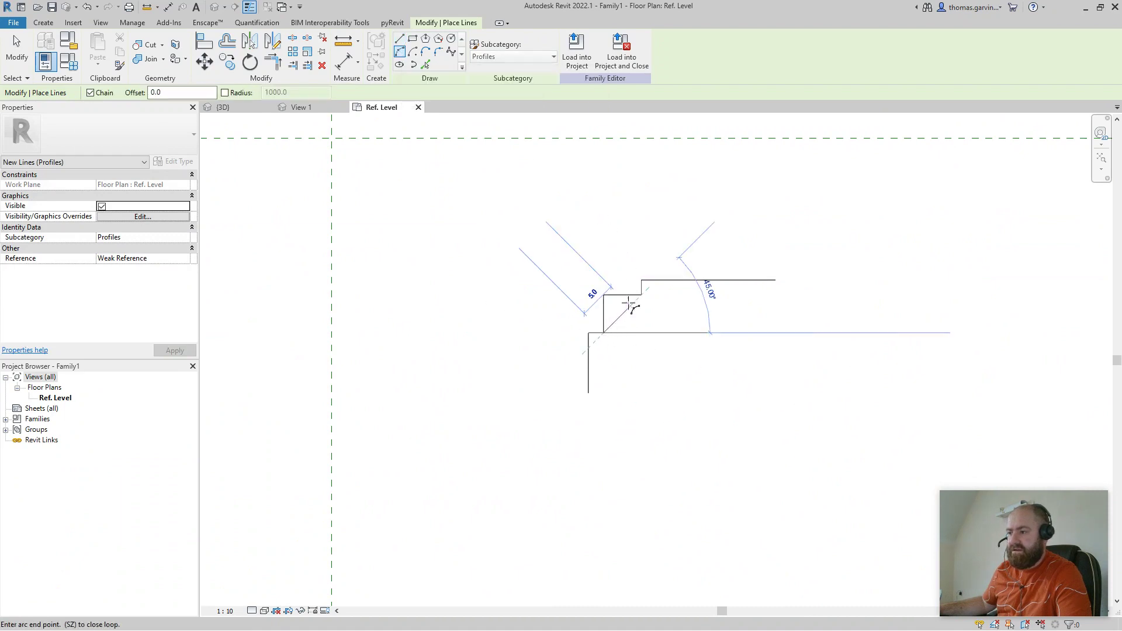
left_click(641, 295)
left_click(619, 302)
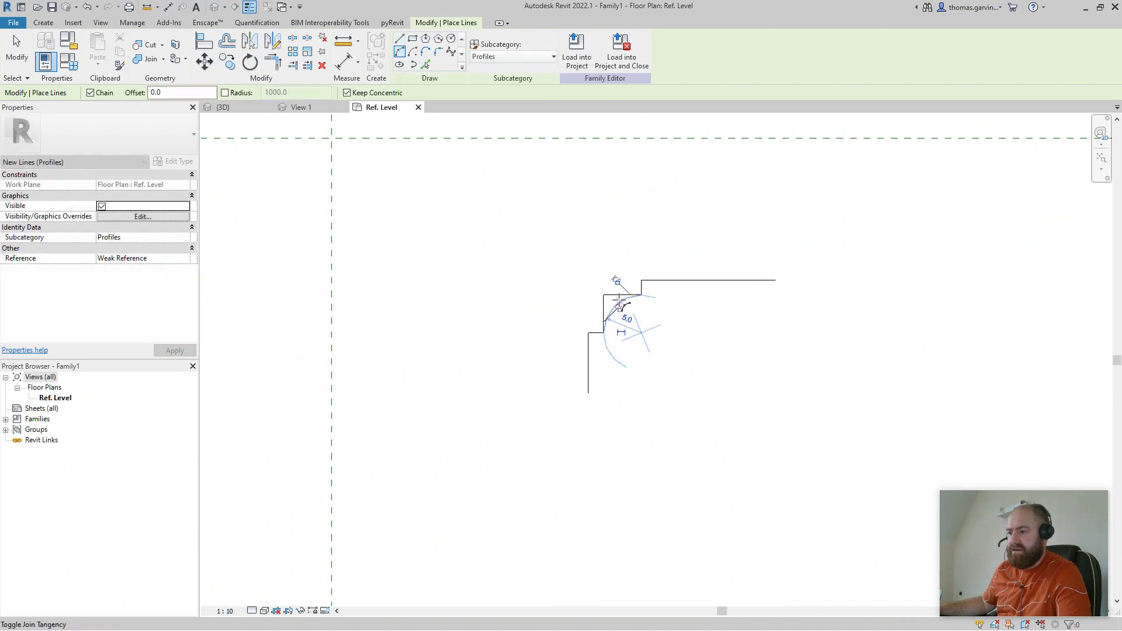
key("Escape")
key("Escape")
key("Escape")
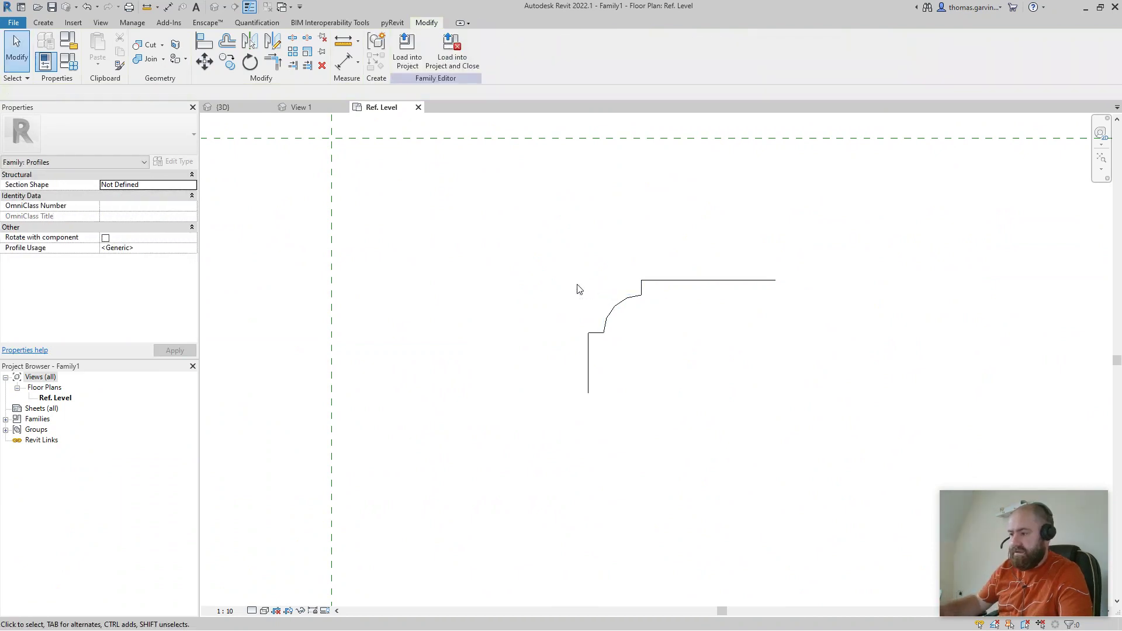
Extend the long horizontal top line and the lower vertical line to meet in a corner using Trim/Extend to Corner
scroll(624, 339, "up", 3)
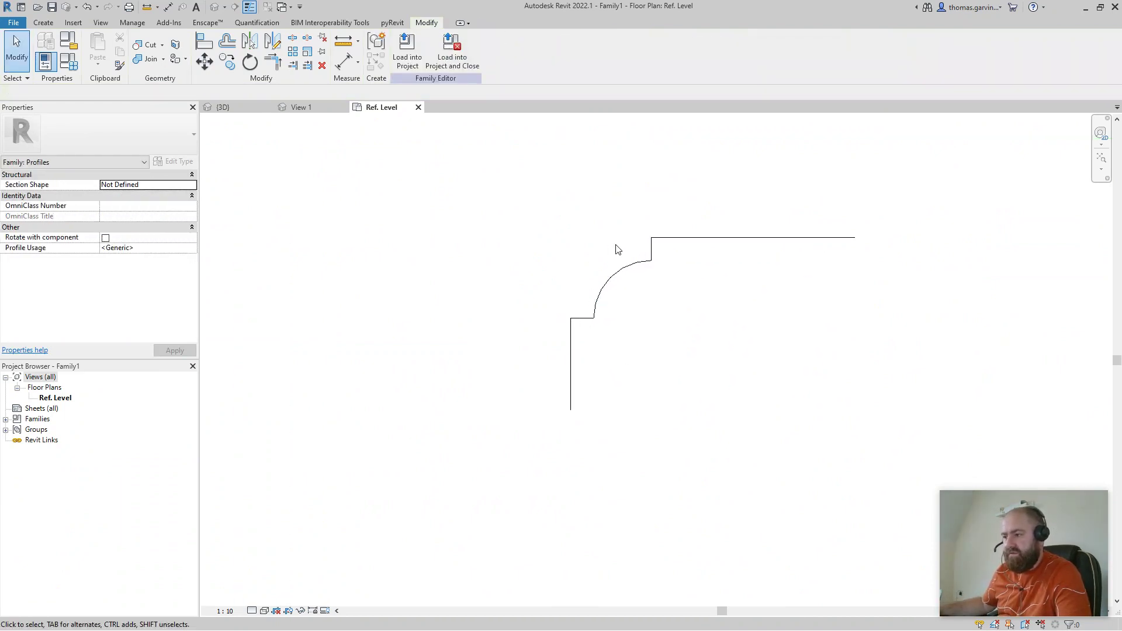
left_click(277, 65)
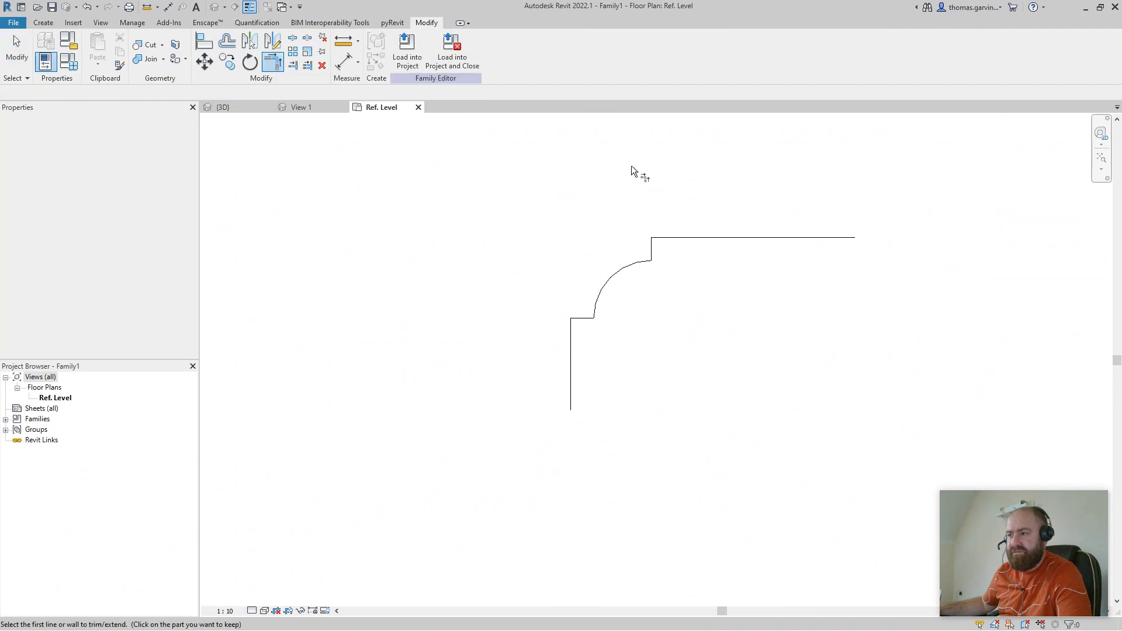
left_click(671, 237)
left_click(573, 333)
Try trimming the vertical line at the ledge and the long top line at the short riser, and undo these trims
left_click(580, 319)
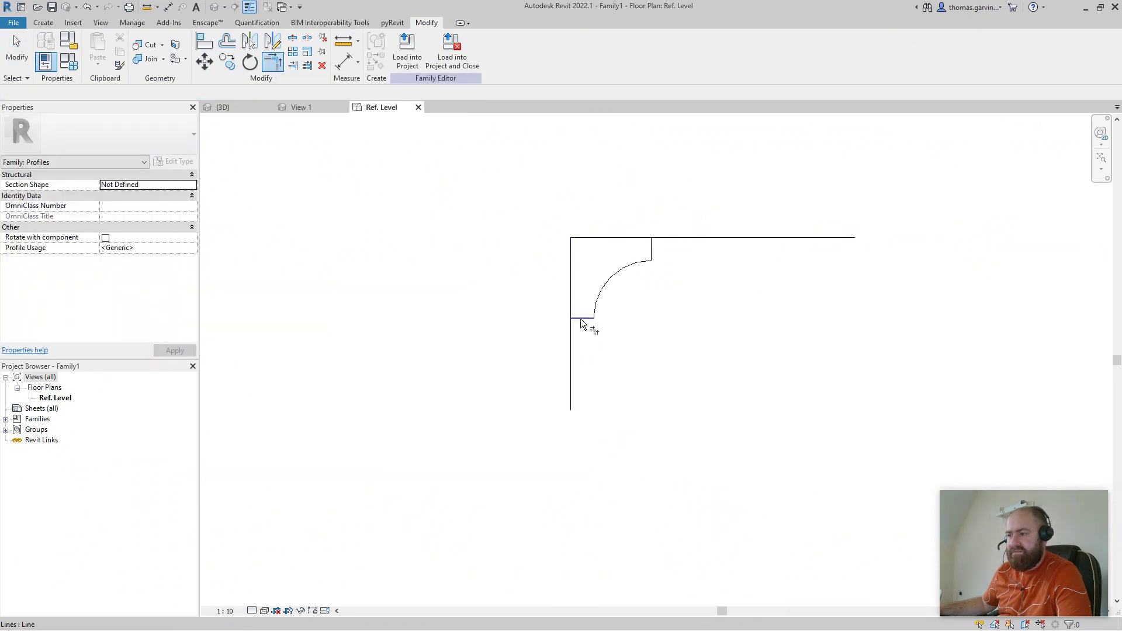
left_click(571, 309)
left_click(650, 250)
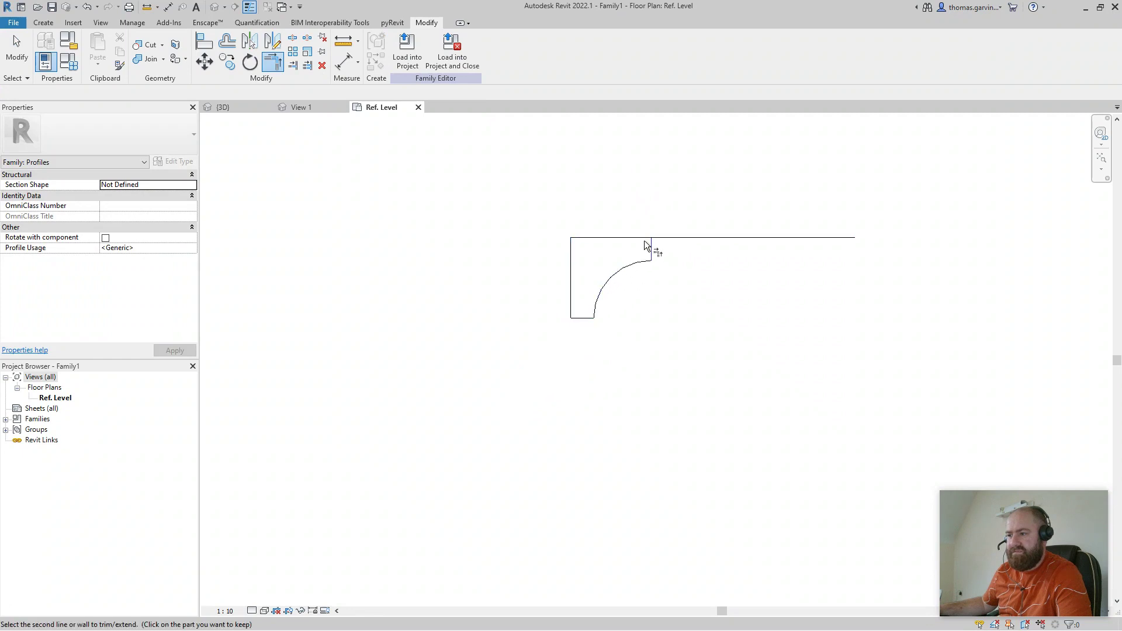
left_click(643, 238)
key("Escape")
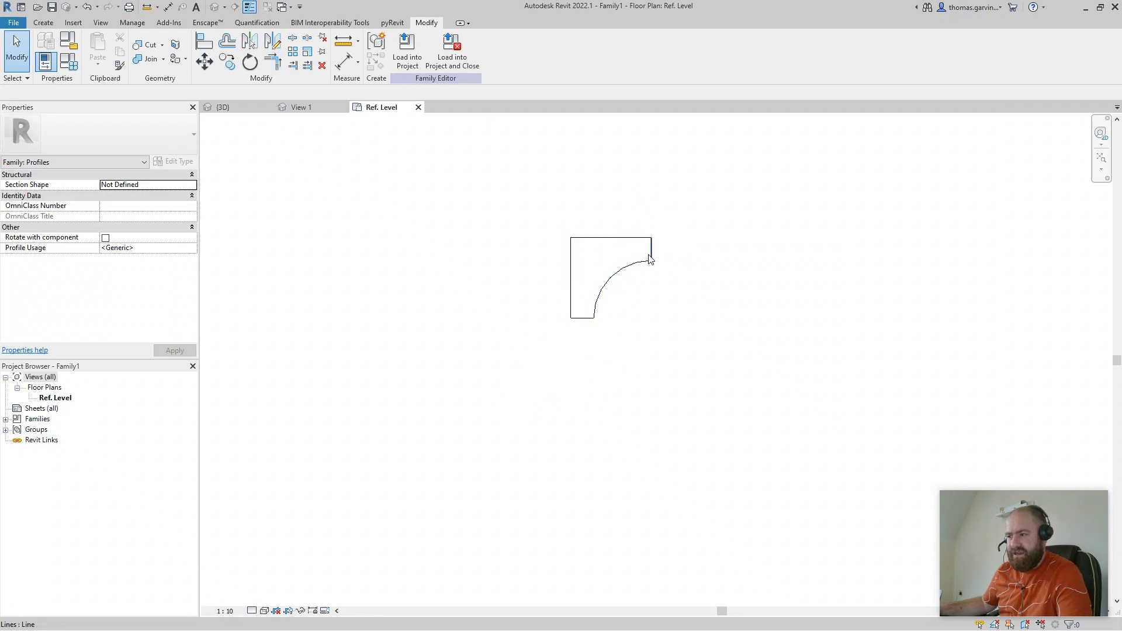
key("ctrl+z")
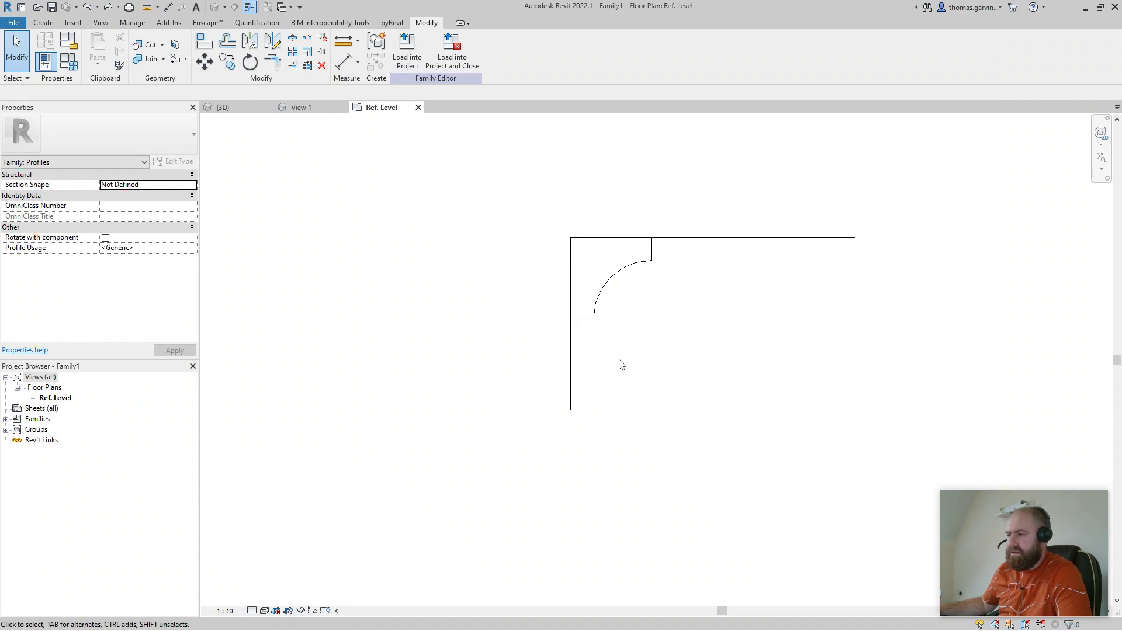
Close the profile outline by trimming the vertical line to the ledge and the long top line to the short riser
key("t")
key("r")
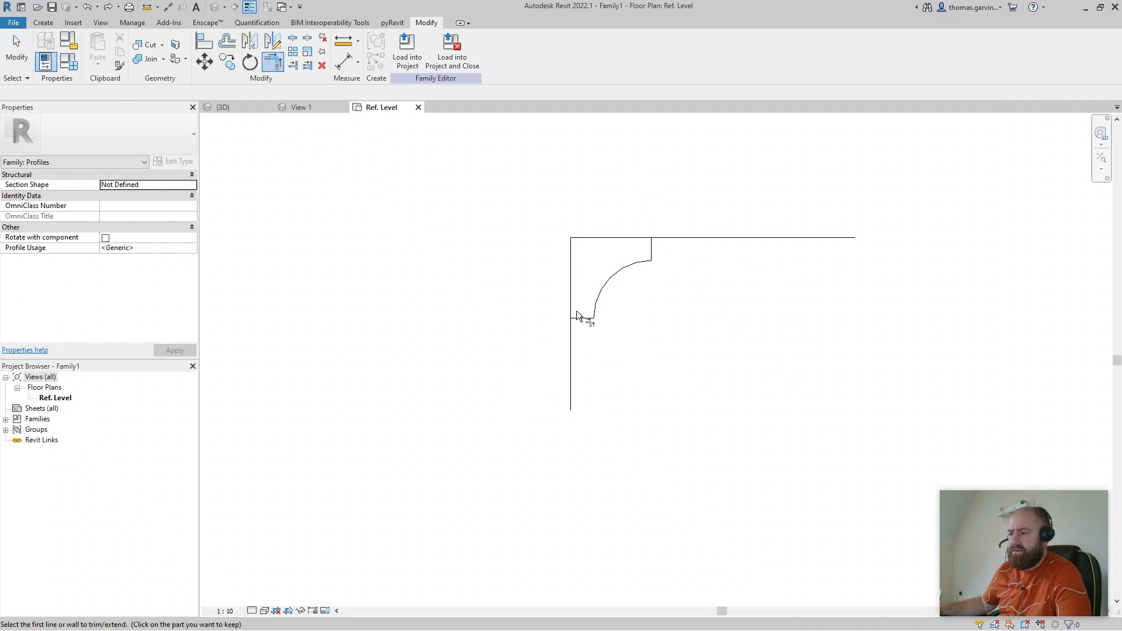
left_click(569, 294)
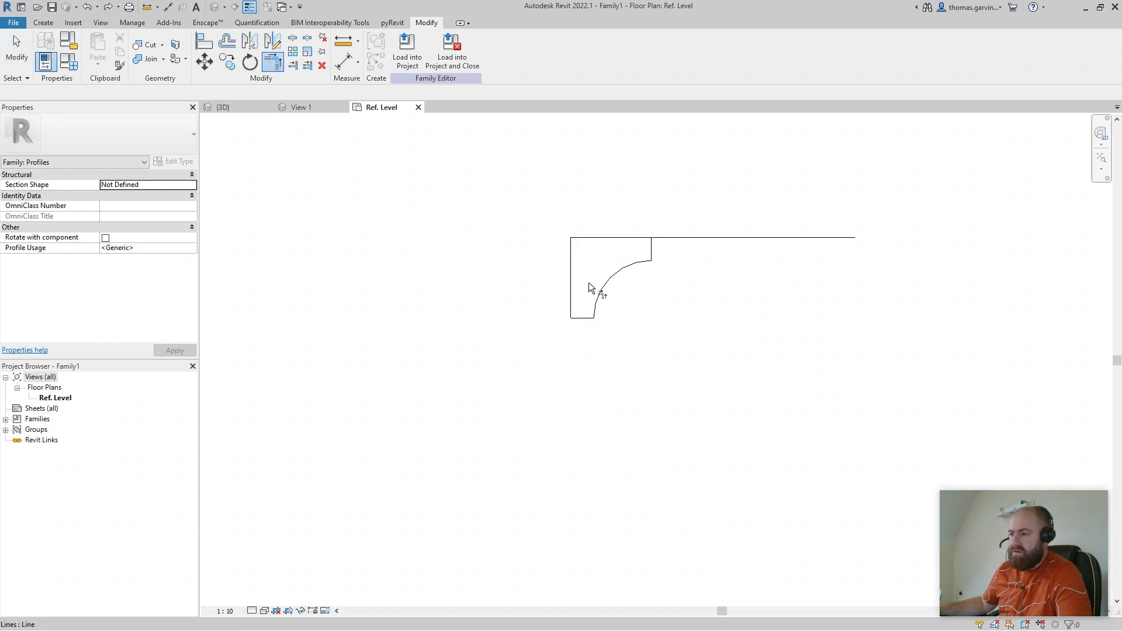
left_click(651, 251)
left_click(643, 238)
Move the whole closed profile so its square upper-left corner sits on the intersection of the two reference planes
left_click_drag(721, 351, 489, 194)
key("m")
key("v")
left_click(570, 237)
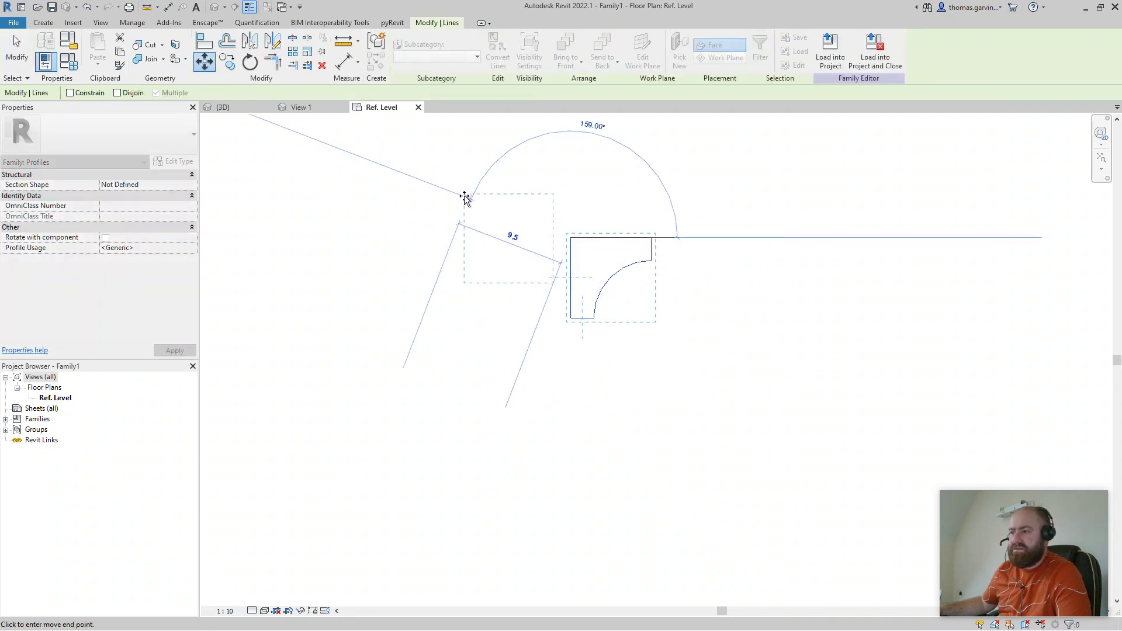
left_click(439, 305)
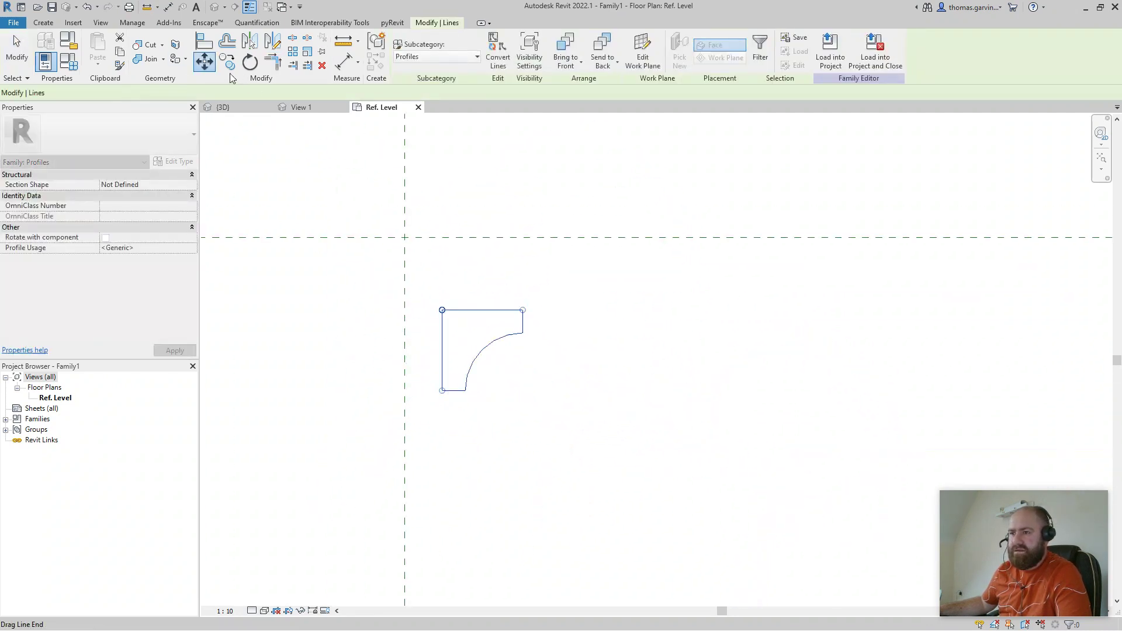
key("m")
key("v")
left_click(442, 311)
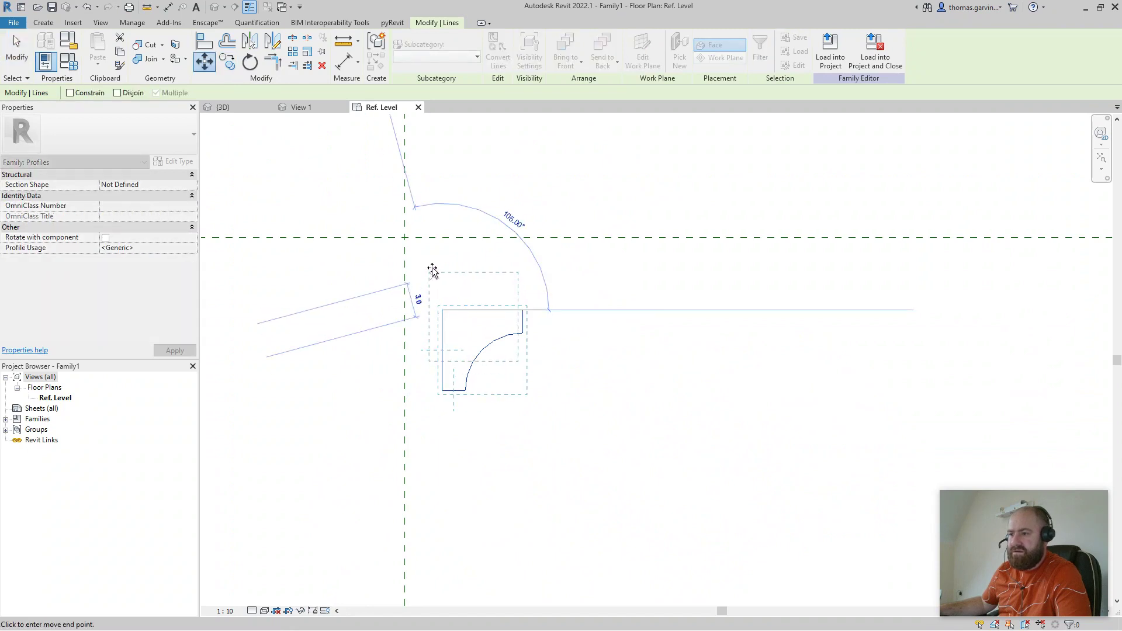
left_click(420, 247)
middle_click_drag(420, 248, 623, 308)
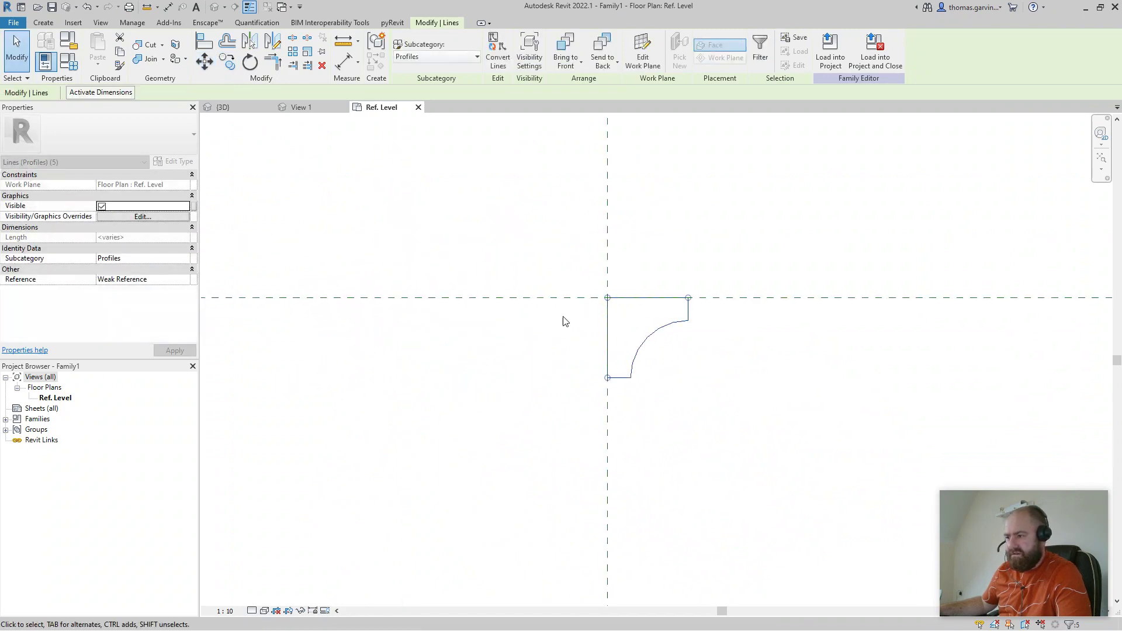
key("Escape")
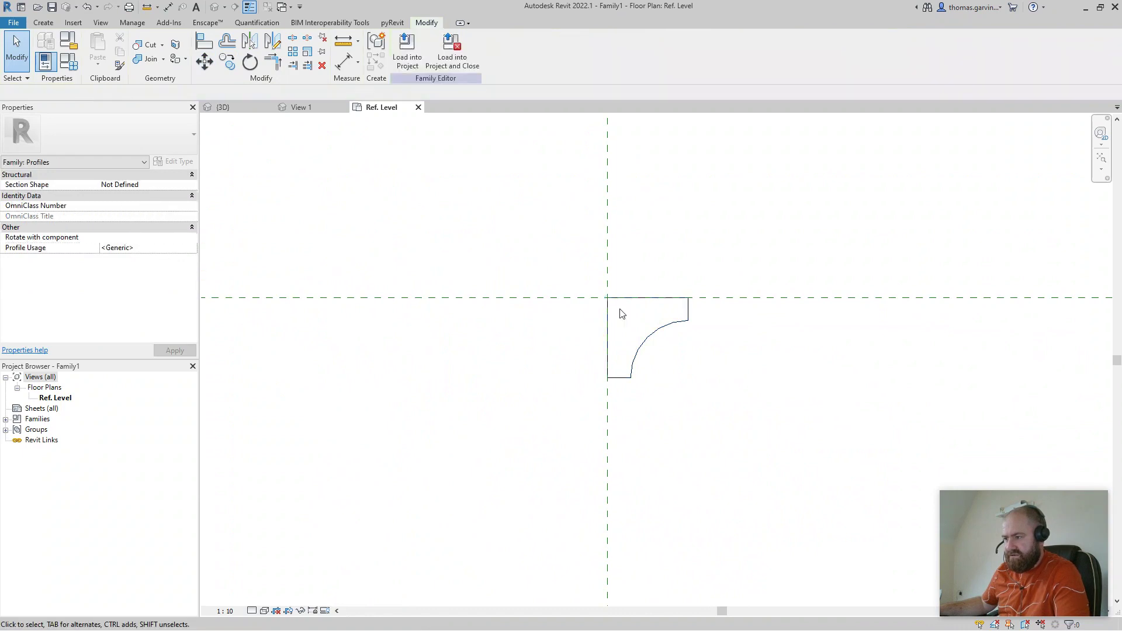
Align the profile's top and left edges to the horizontal and vertical reference planes with locking on
scroll(618, 310, "up", 2)
left_click(204, 42)
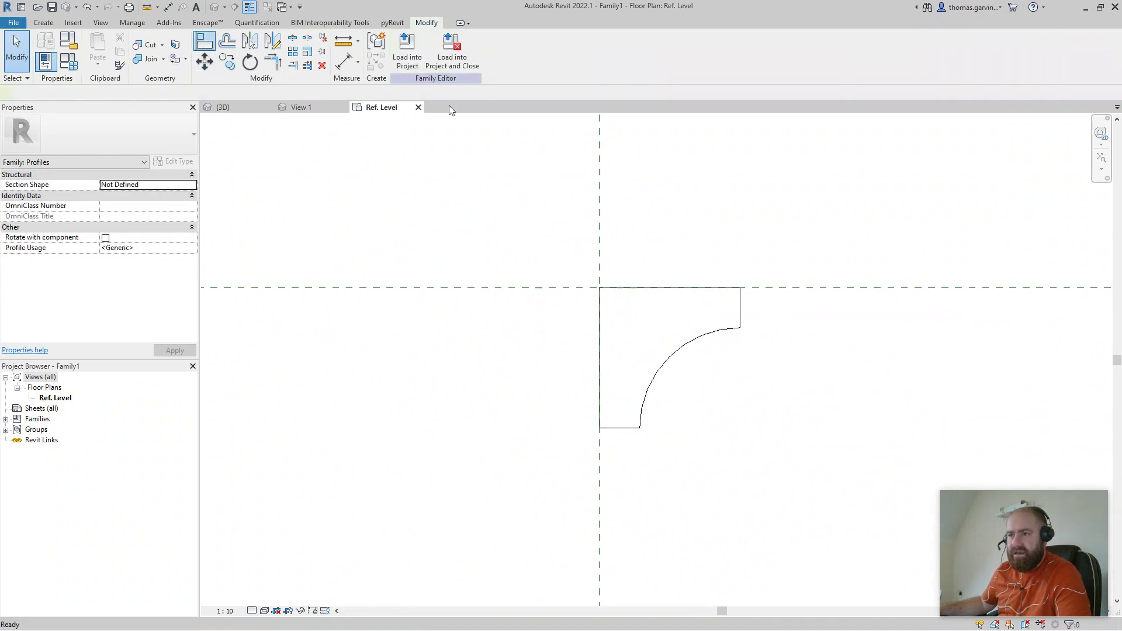
left_click(675, 287)
left_click(600, 483)
left_click(599, 381)
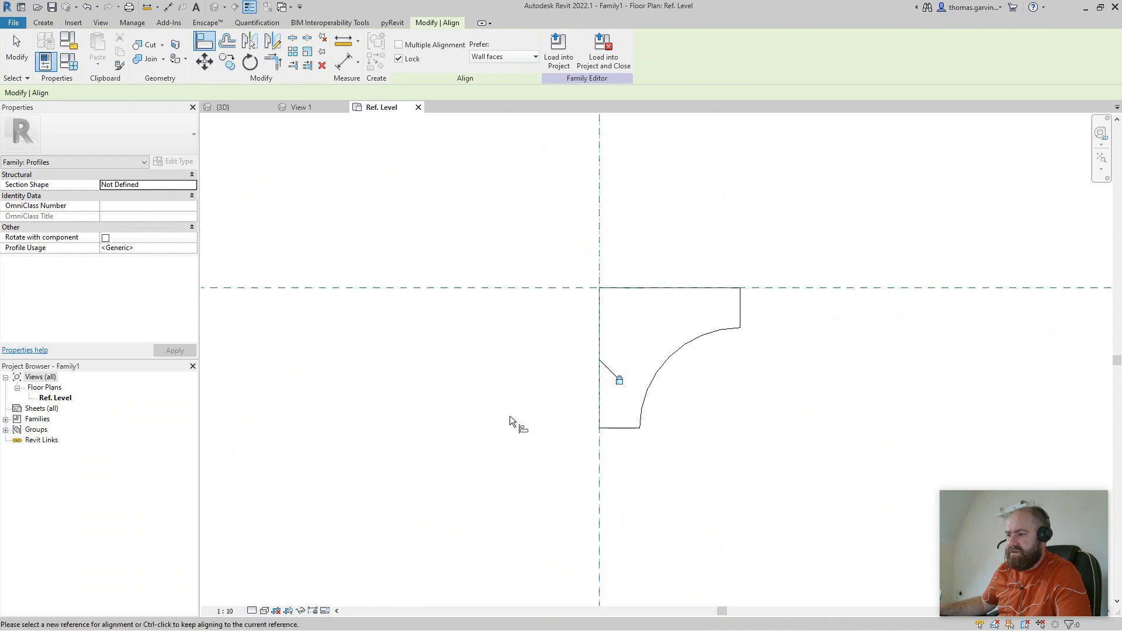
scroll(714, 496, "down", 2)
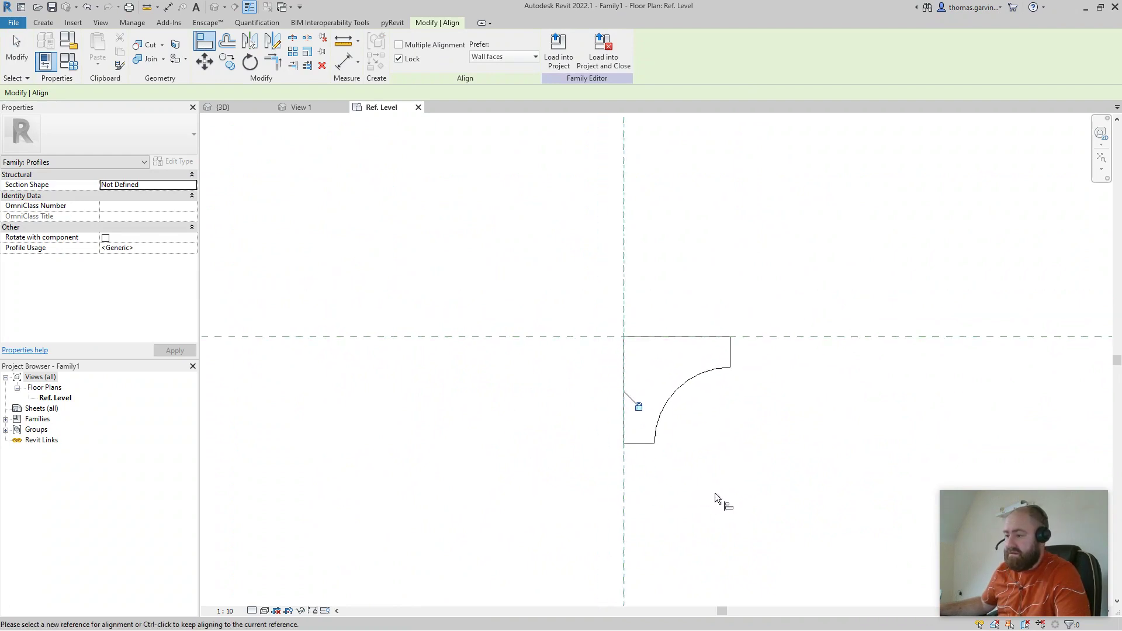
middle_click_drag(719, 501, 539, 372)
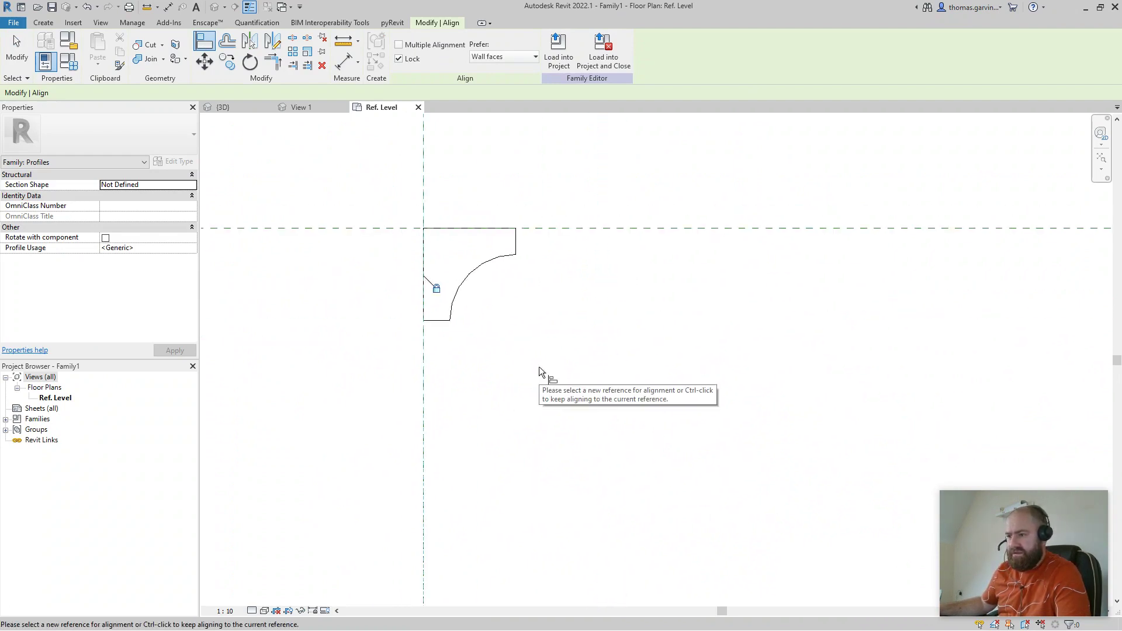
key("Escape")
key("Escape")
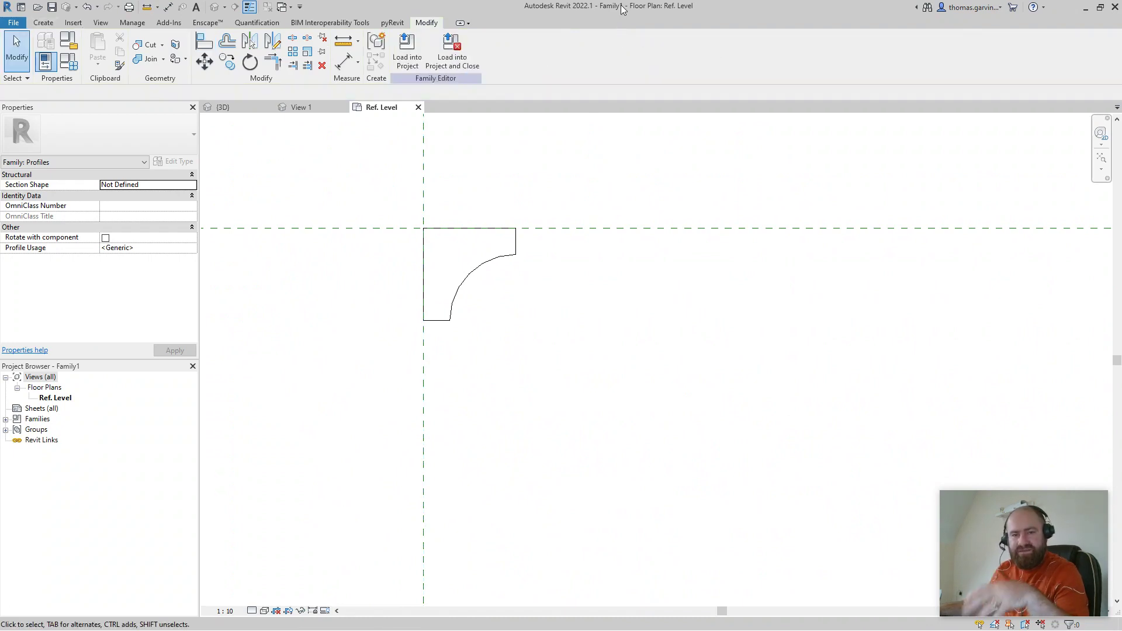
Load the profile into Coffee Table.rfa only, leaving out Simple Building.rvt, and close the profile family
left_click(453, 52)
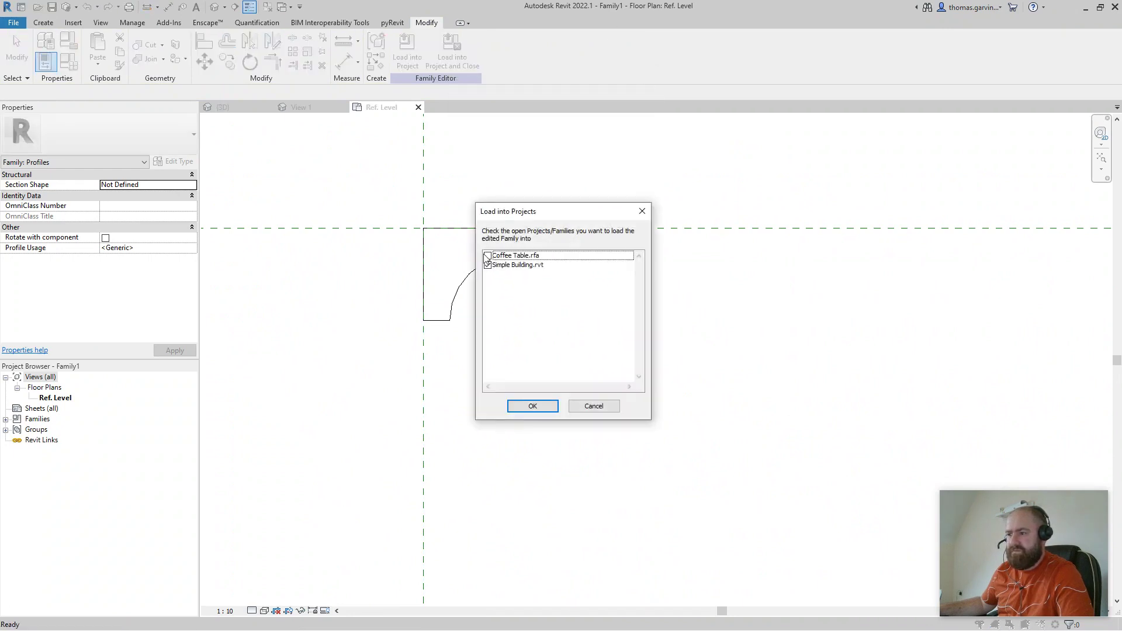
left_click(487, 256)
left_click(487, 265)
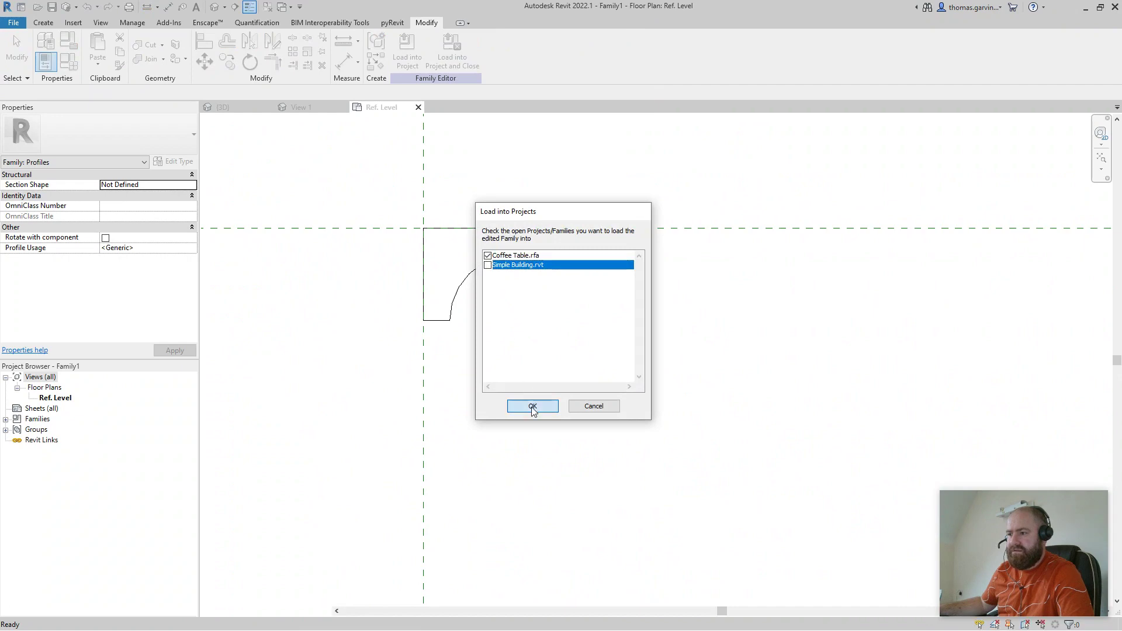
left_click(533, 407)
left_click(586, 321)
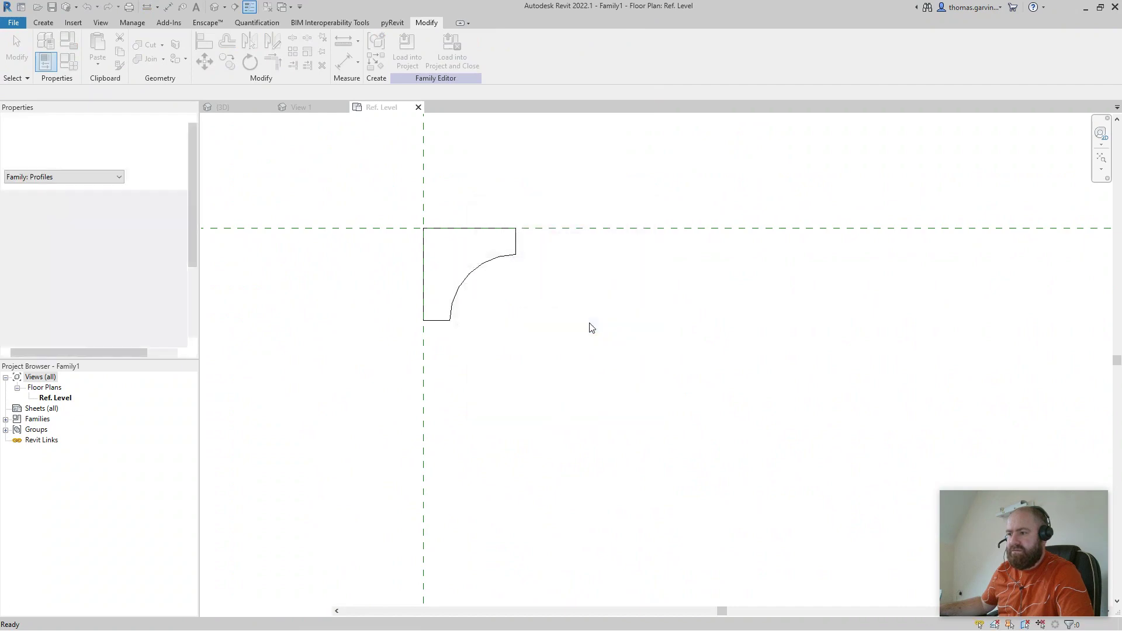
Check the name of the table's uppermost horizontal reference plane in the Front elevation
scroll(437, 336, "down", 1)
middle_click_drag(437, 337, 517, 328)
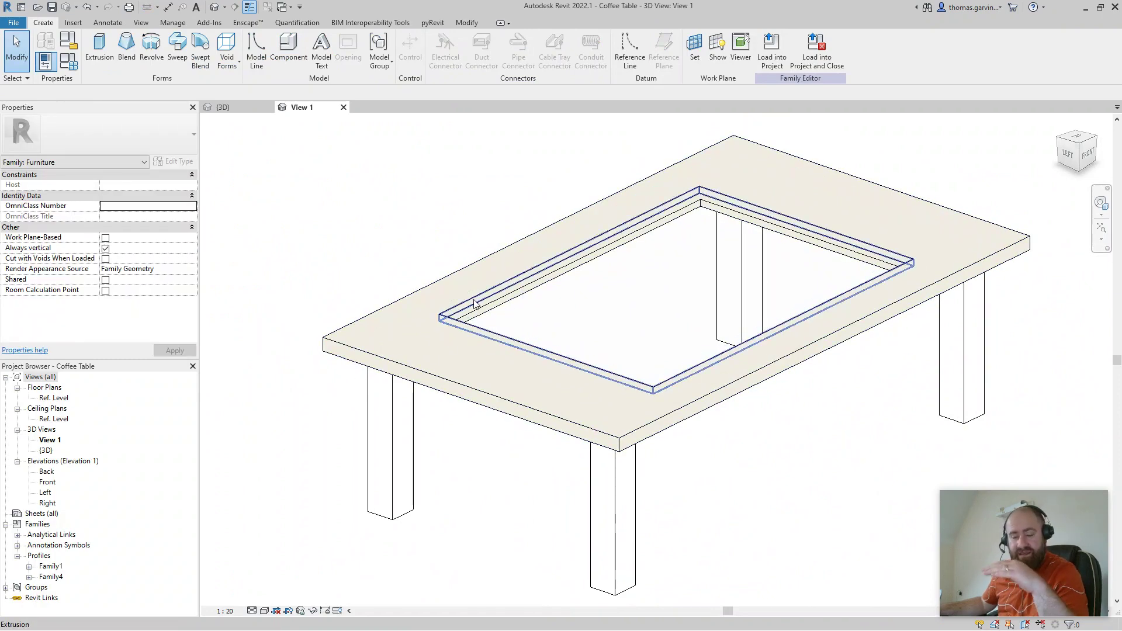
middle_click_drag(908, 378, 777, 383)
scroll(757, 438, "up", 2)
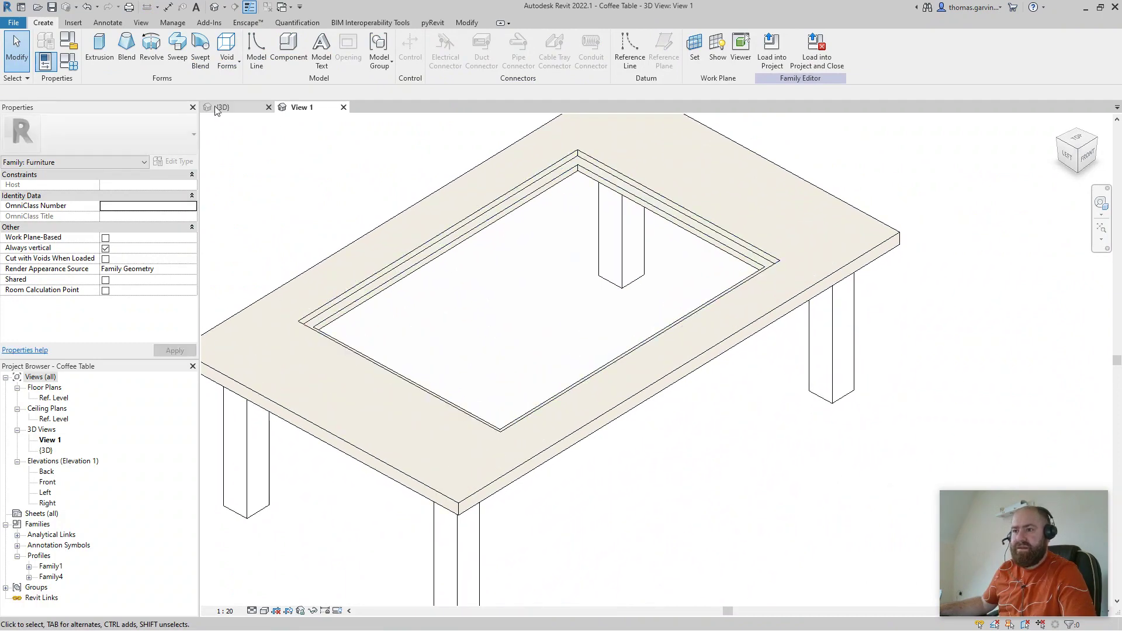
double_click(54, 398)
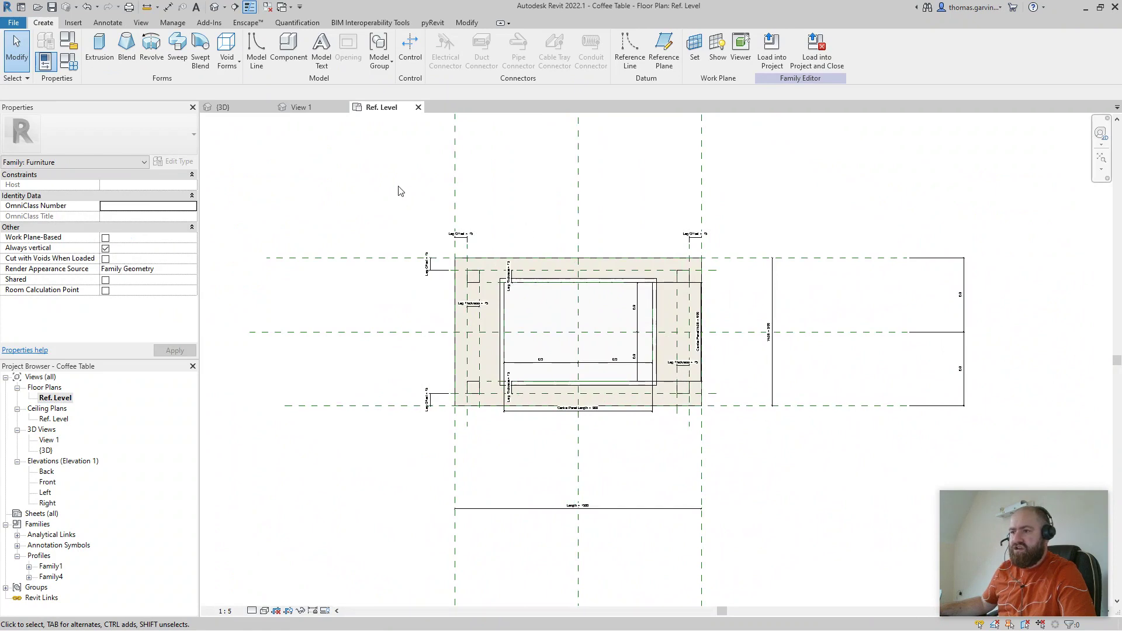
double_click(47, 482)
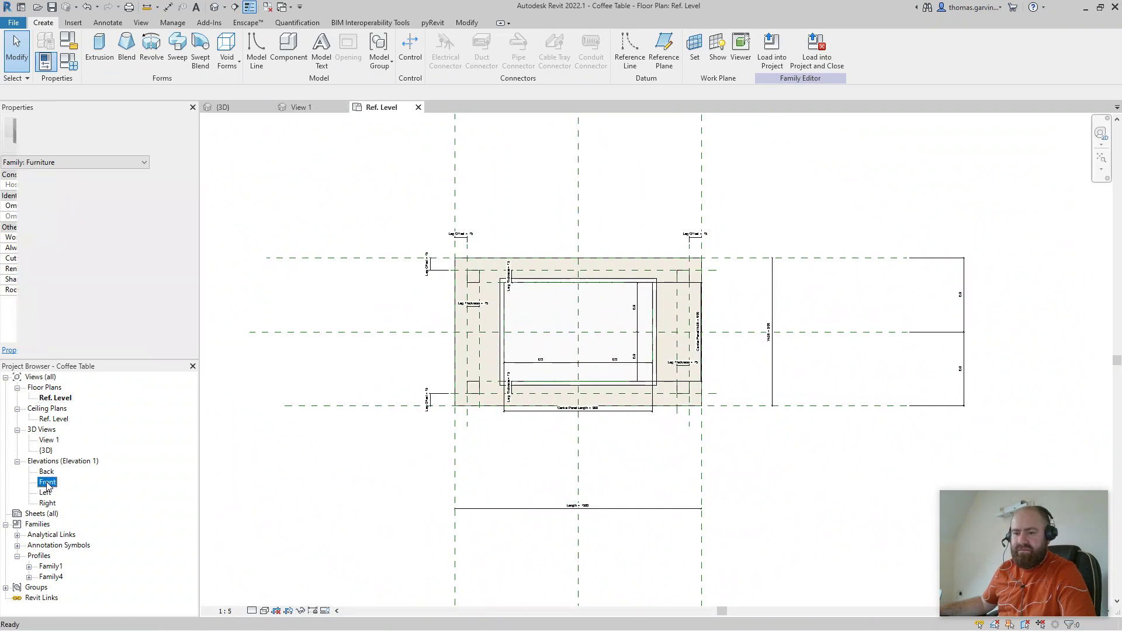
scroll(506, 455, "up", 6)
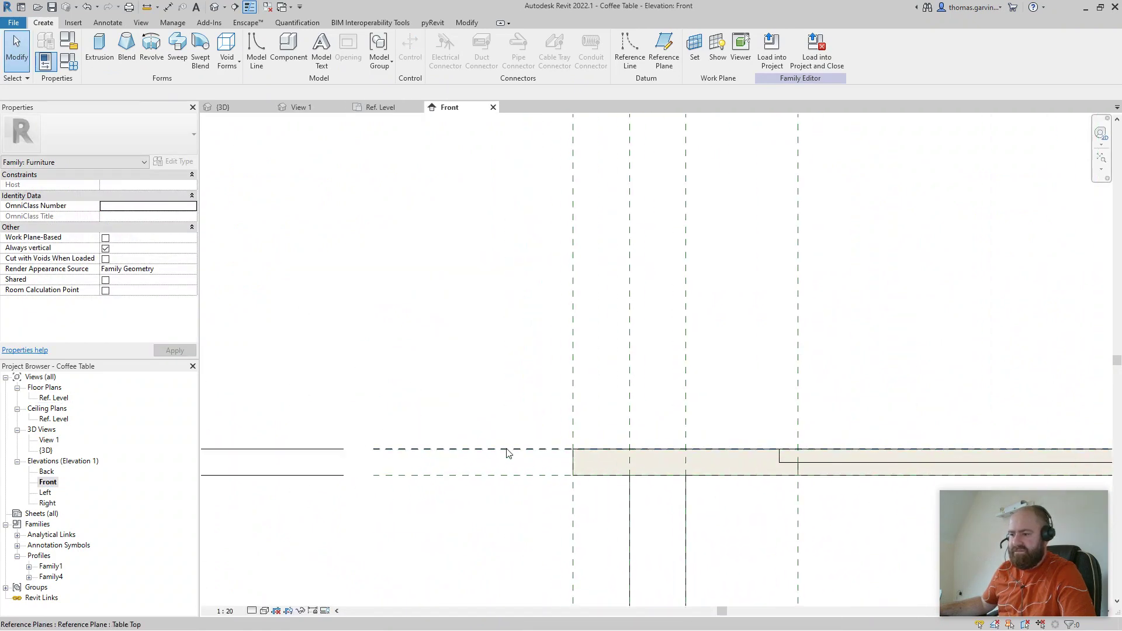
left_click(507, 450)
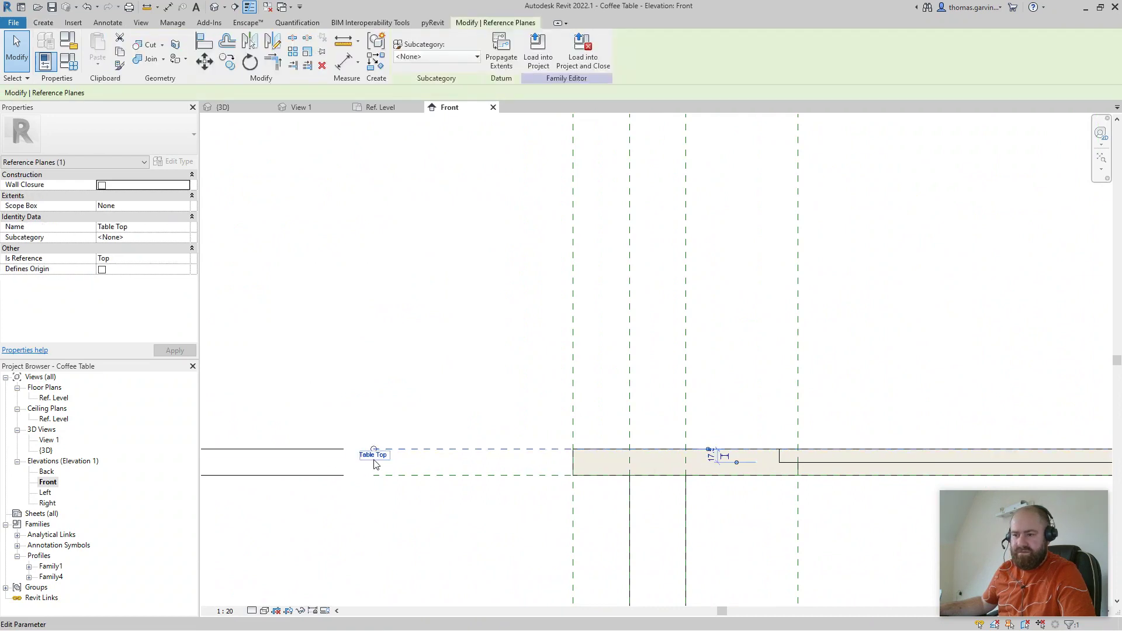
Start a void sweep in the Ref. Level plan and set its work plane to Reference Plane : Table Top
left_click(387, 109)
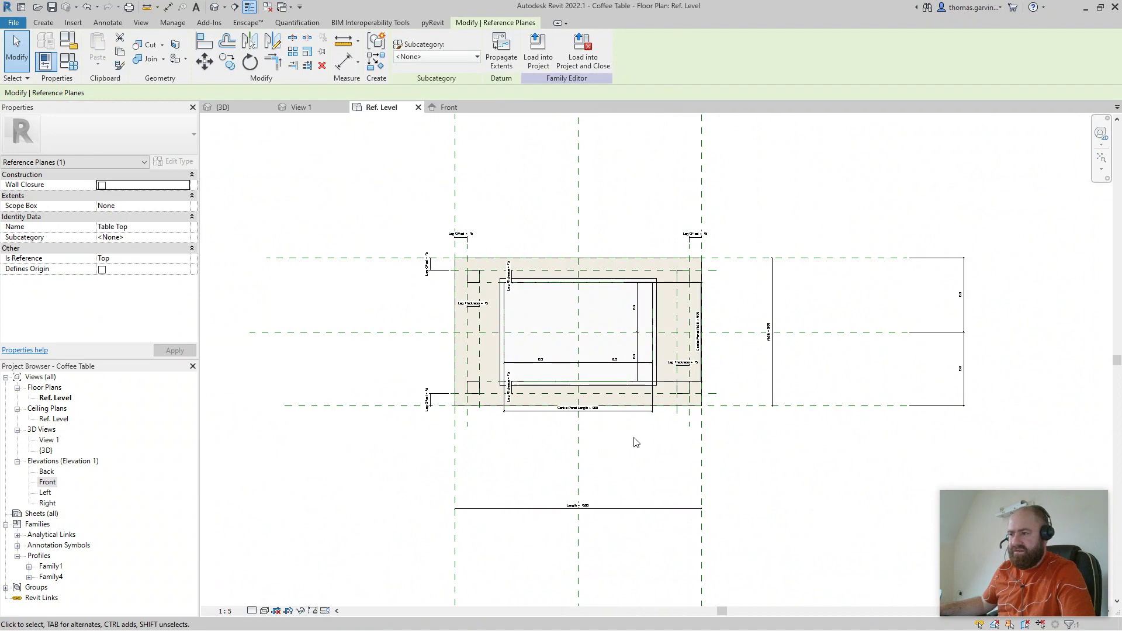
scroll(636, 442, "up", 1)
key("Escape")
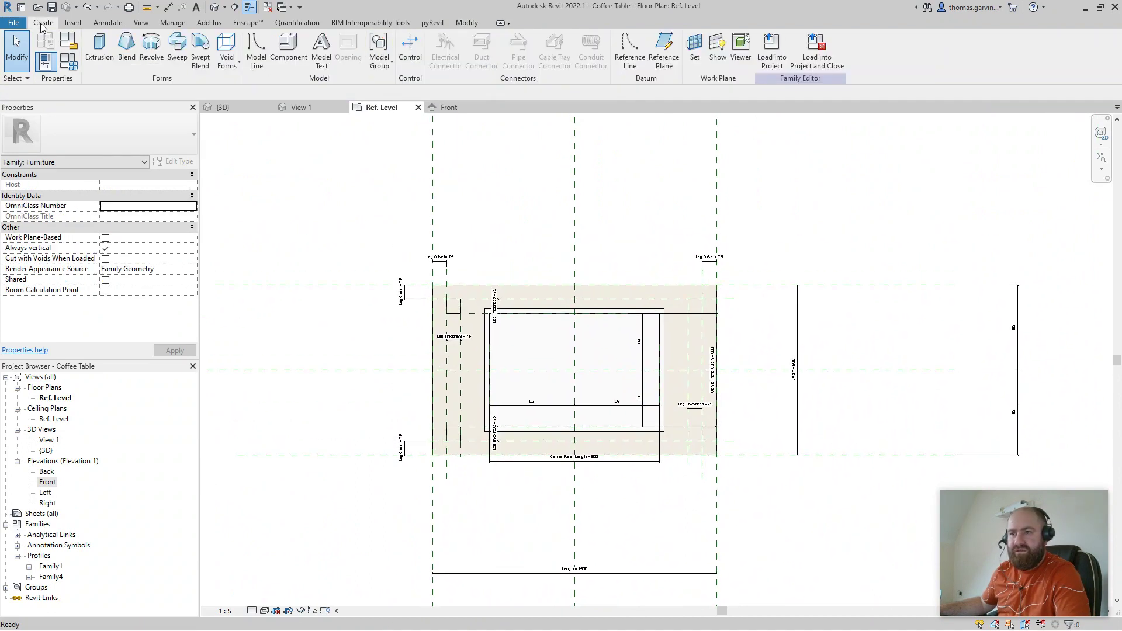
left_click(227, 52)
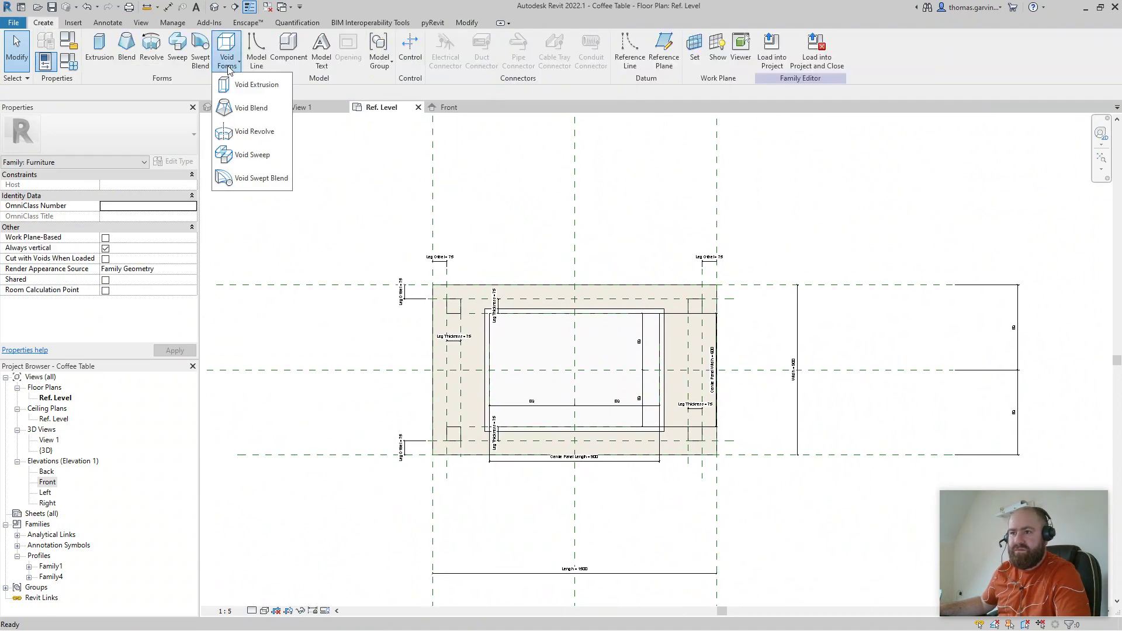
left_click(272, 157)
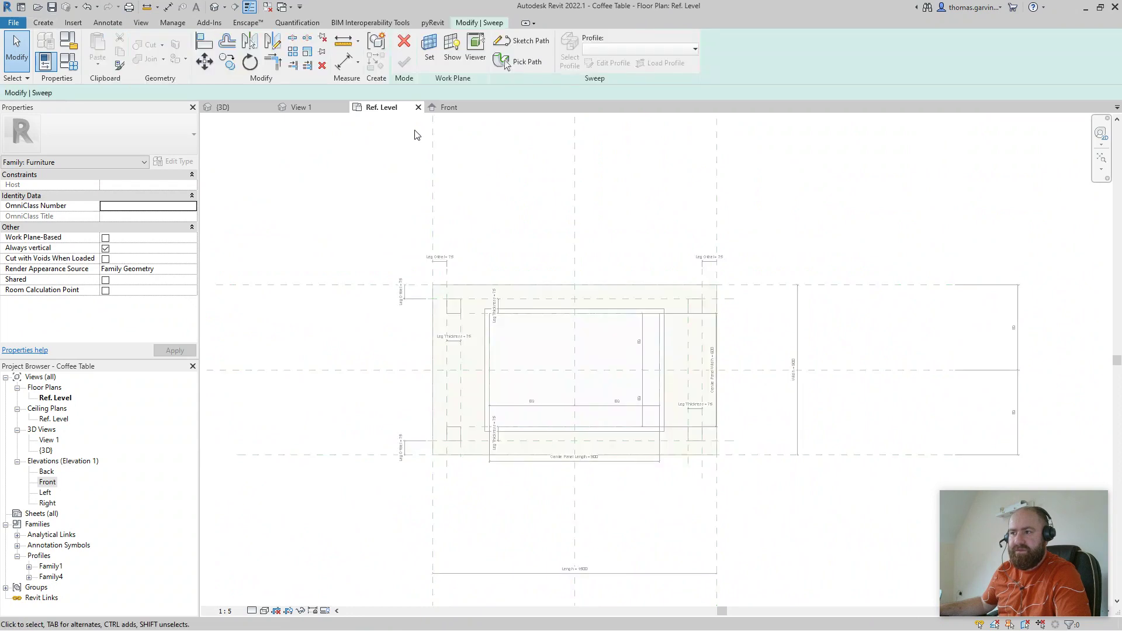
left_click(430, 55)
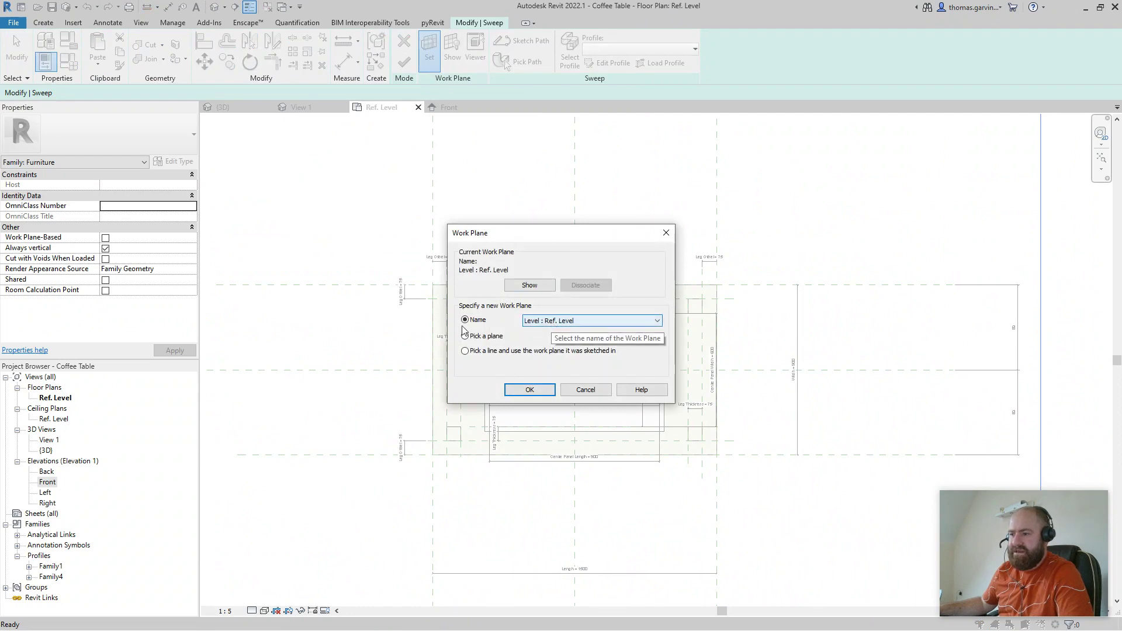
left_click(585, 320)
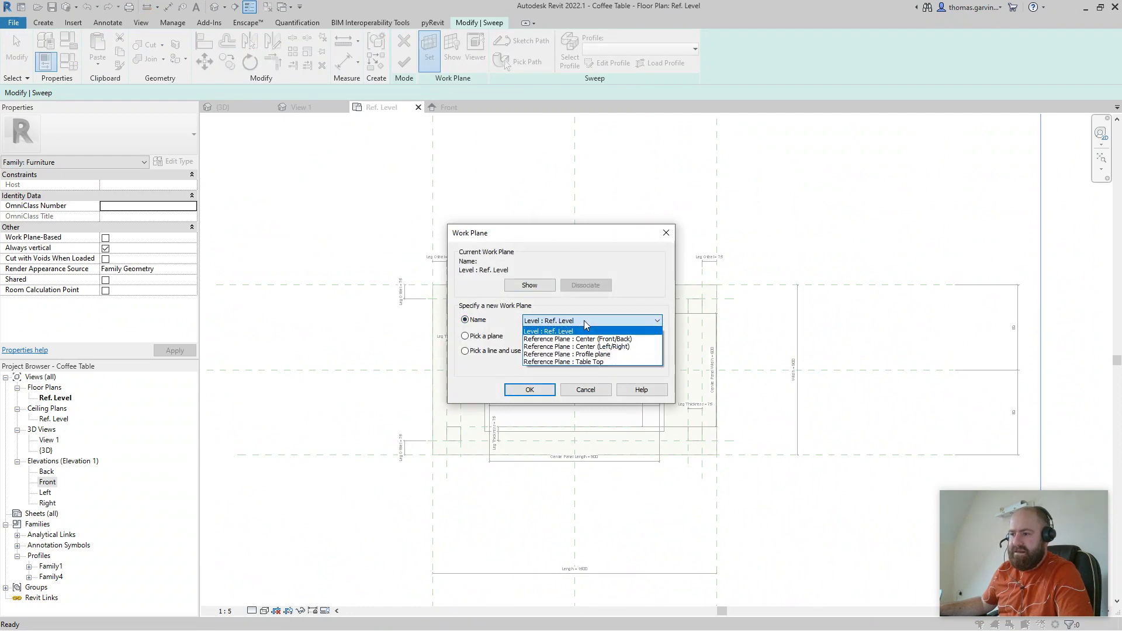
left_click(599, 362)
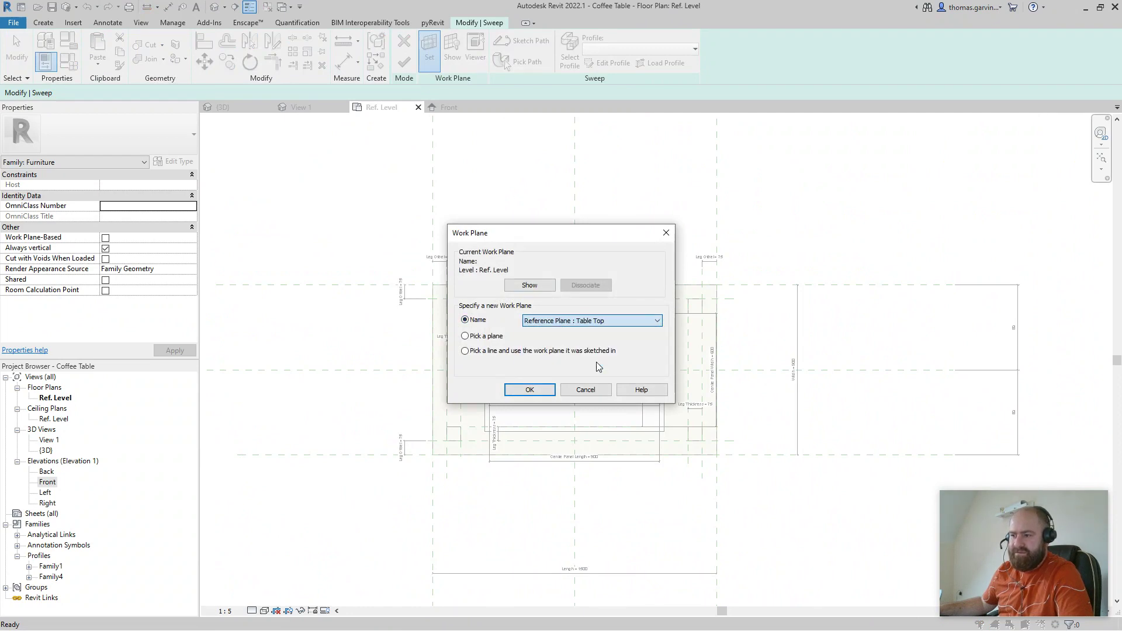
left_click(529, 390)
Sketch the sweep path by picking the table's four outer reference planes with locking on
key("l")
key("i")
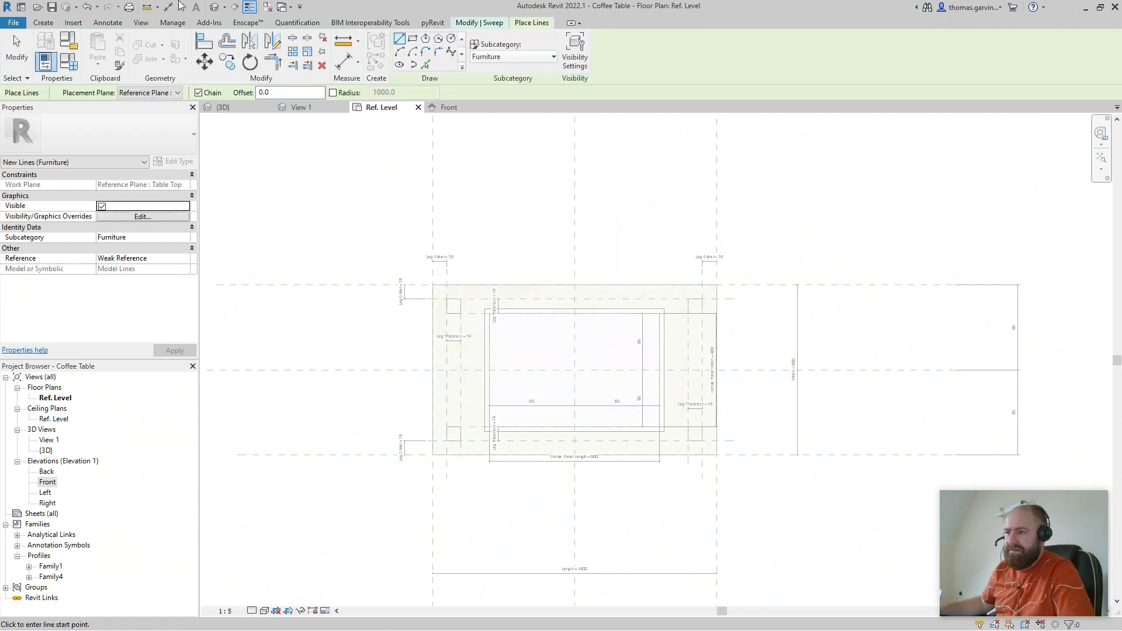
left_click(482, 24)
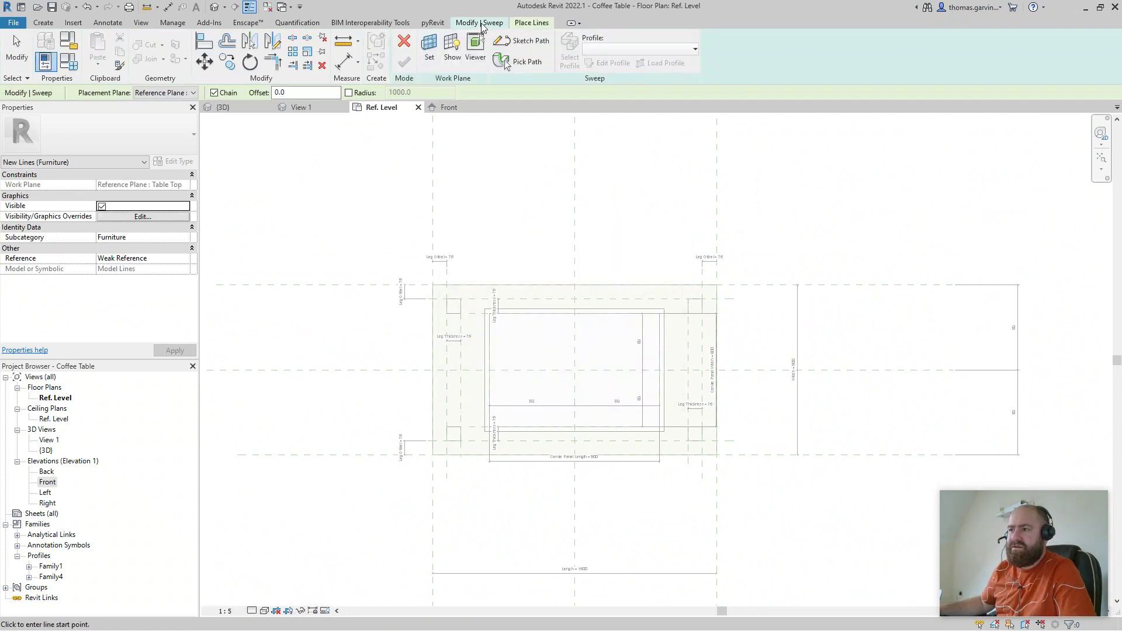
left_click(528, 45)
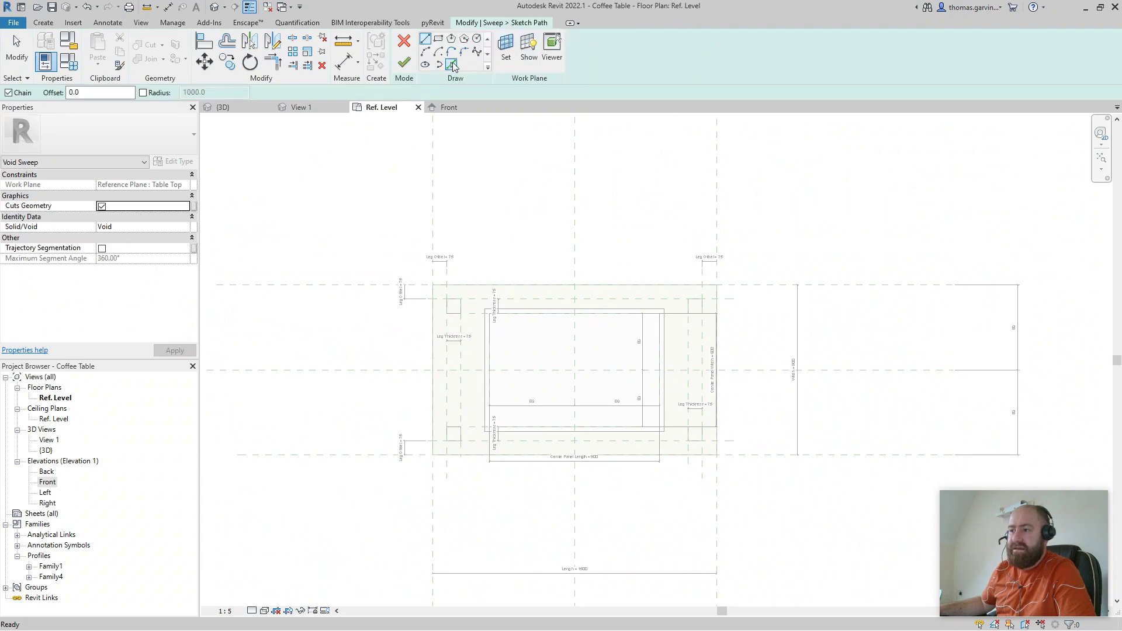
left_click(452, 65)
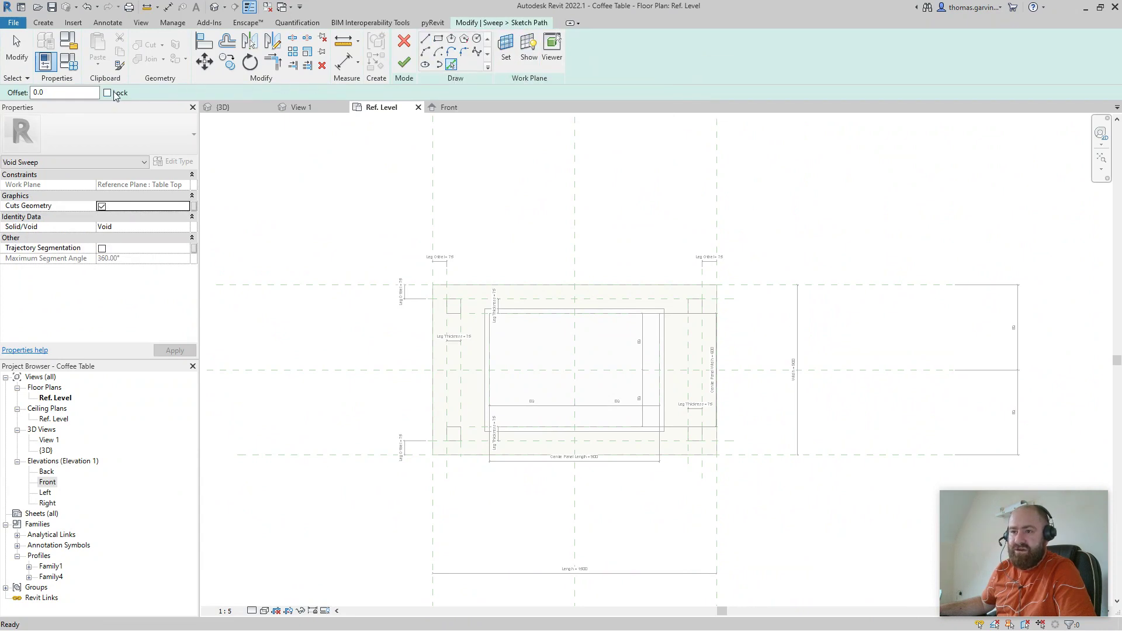
left_click(433, 211)
left_click(754, 284)
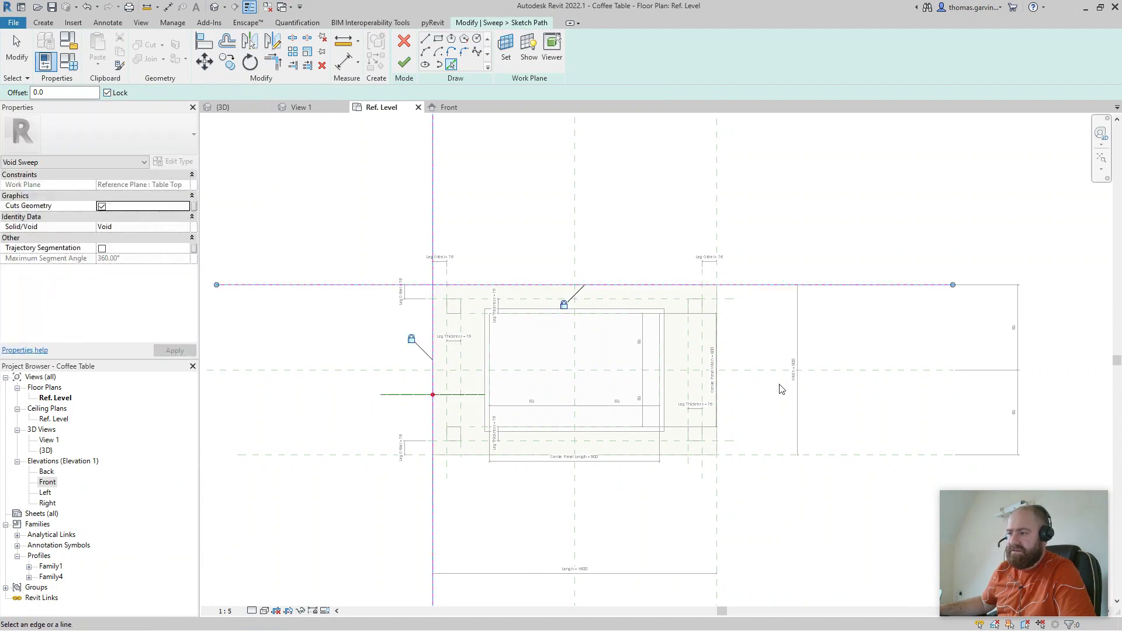
left_click(766, 454)
left_click(716, 134)
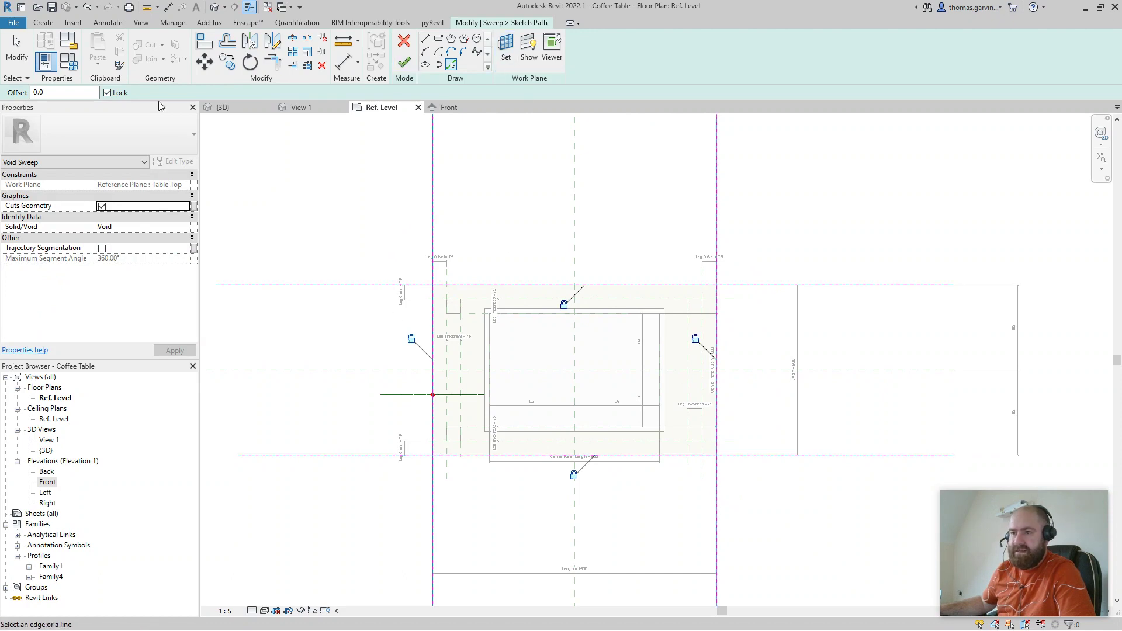
Trim the four path lines to corners so they form a closed rectangle around the tabletop
left_click(277, 66)
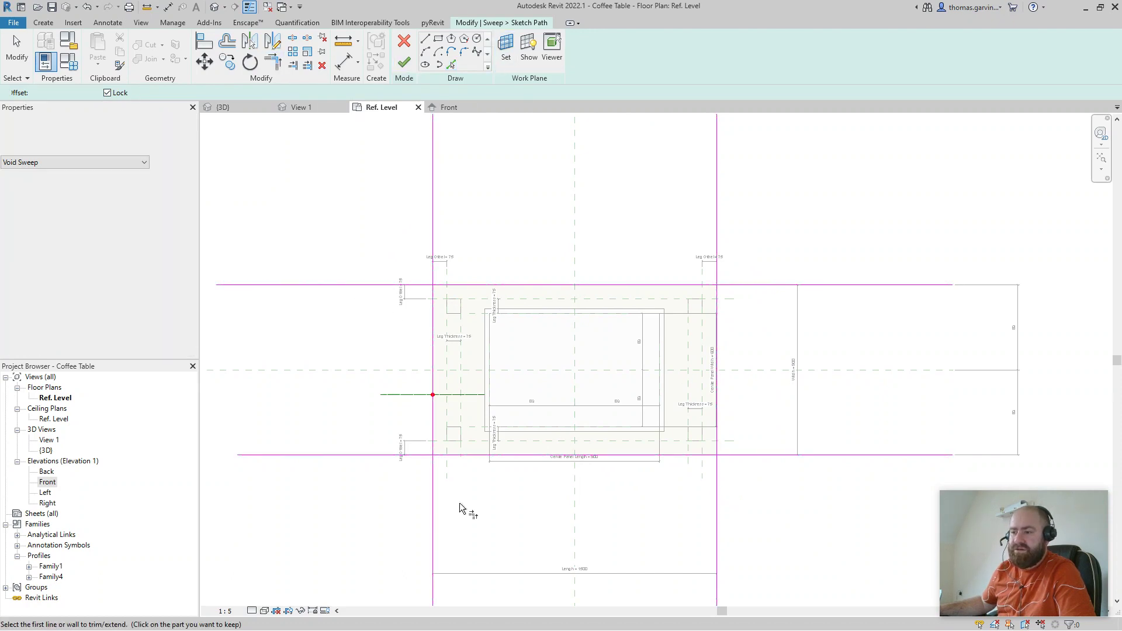
left_click(451, 455)
left_click(430, 324)
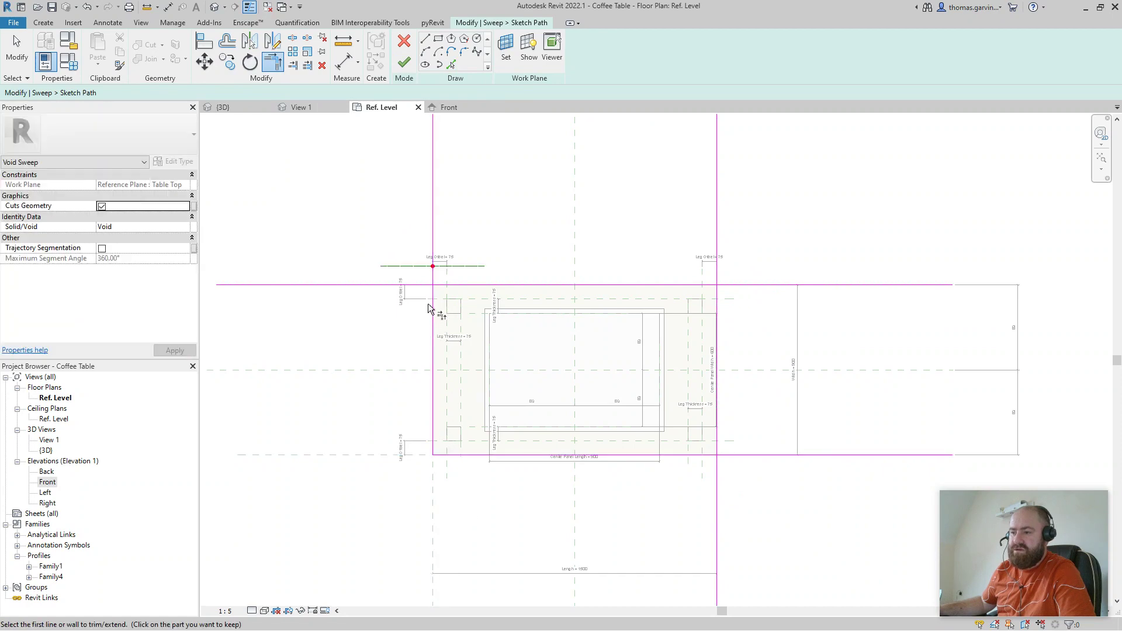
left_click(429, 303)
left_click(457, 286)
left_click(699, 287)
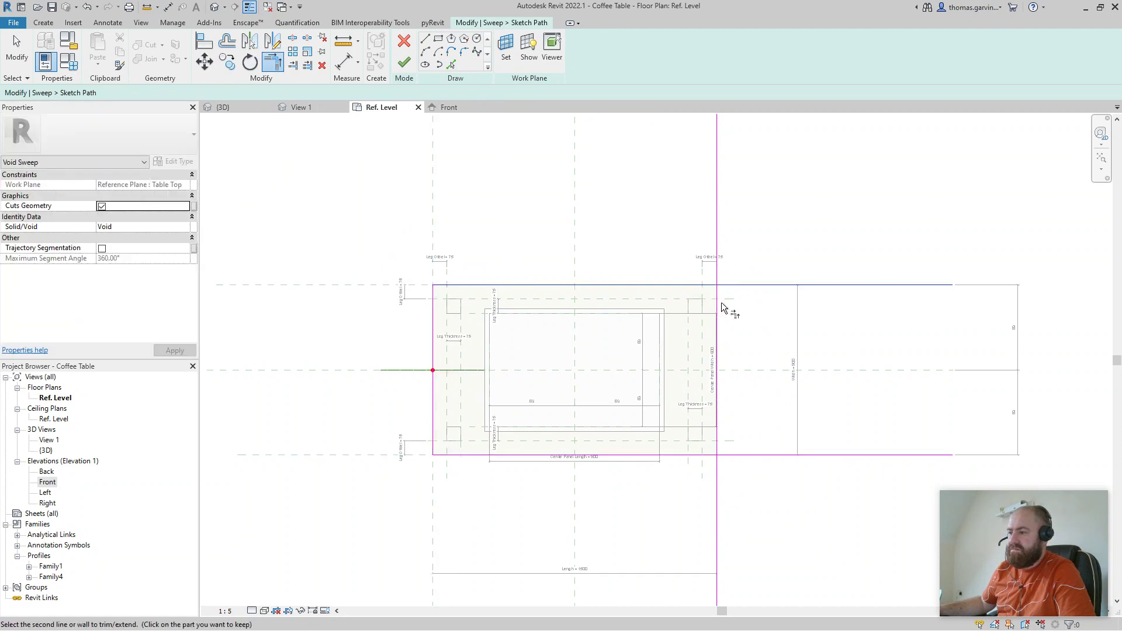
left_click(717, 362)
left_click(699, 454)
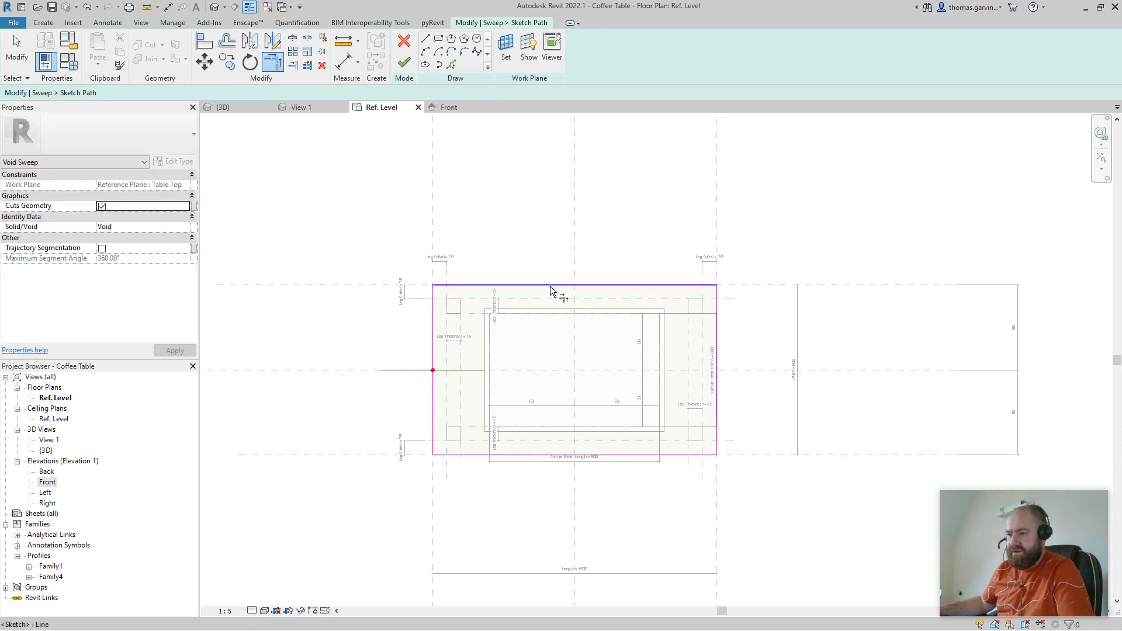
key("Escape")
key("Escape")
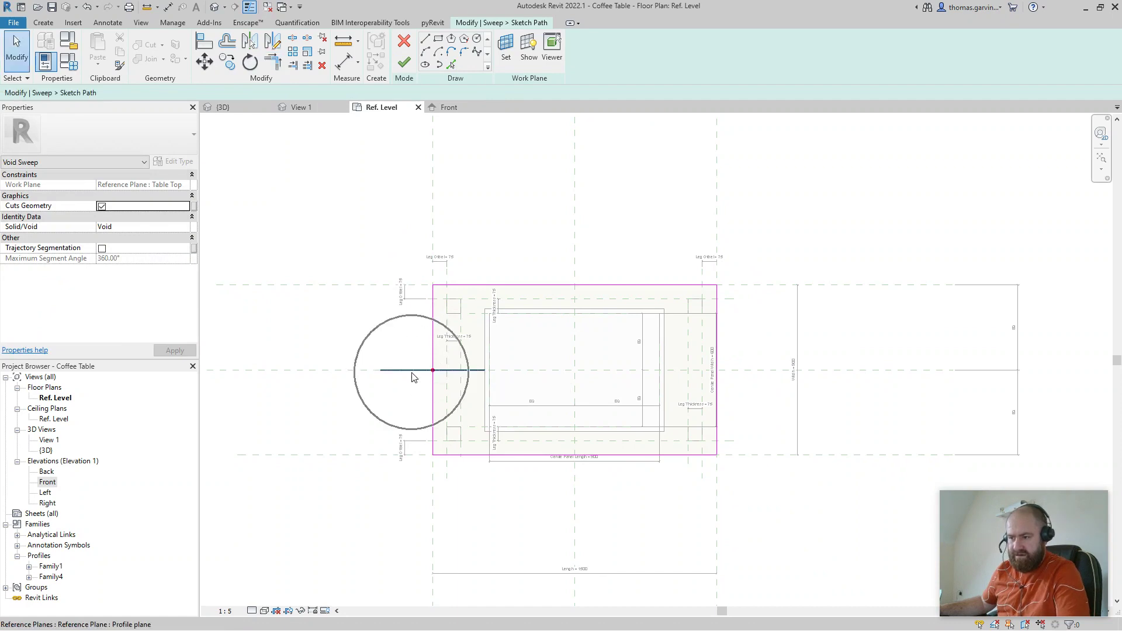
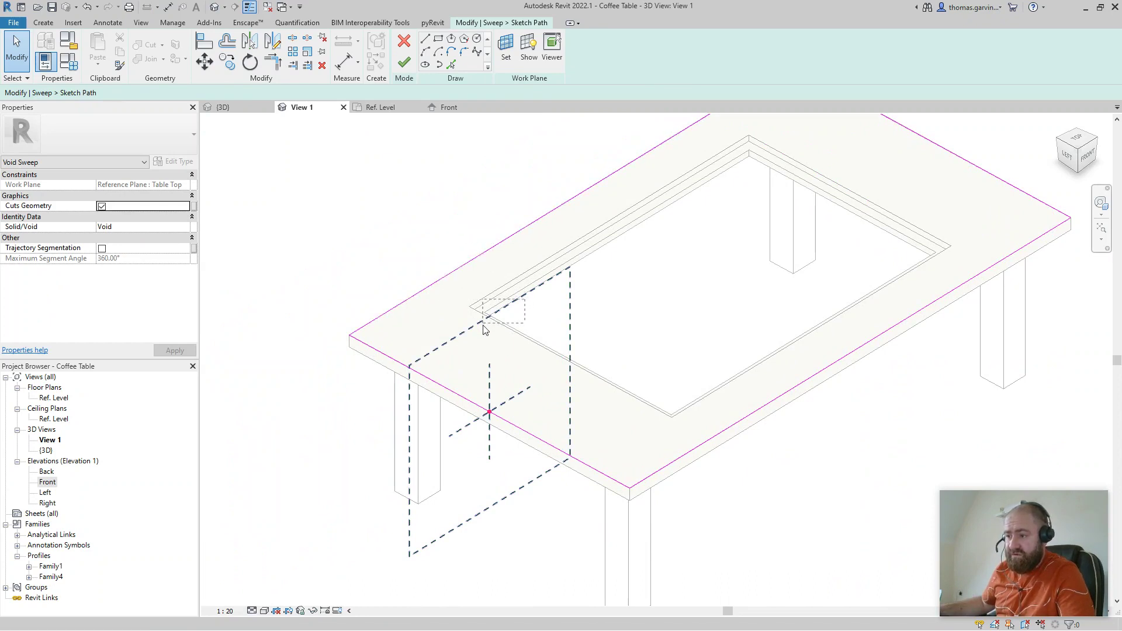
Check the profile plane's position on the path in 3D View 1, and finish the path sketch
left_click(484, 321)
left_click_drag(353, 454, 530, 584)
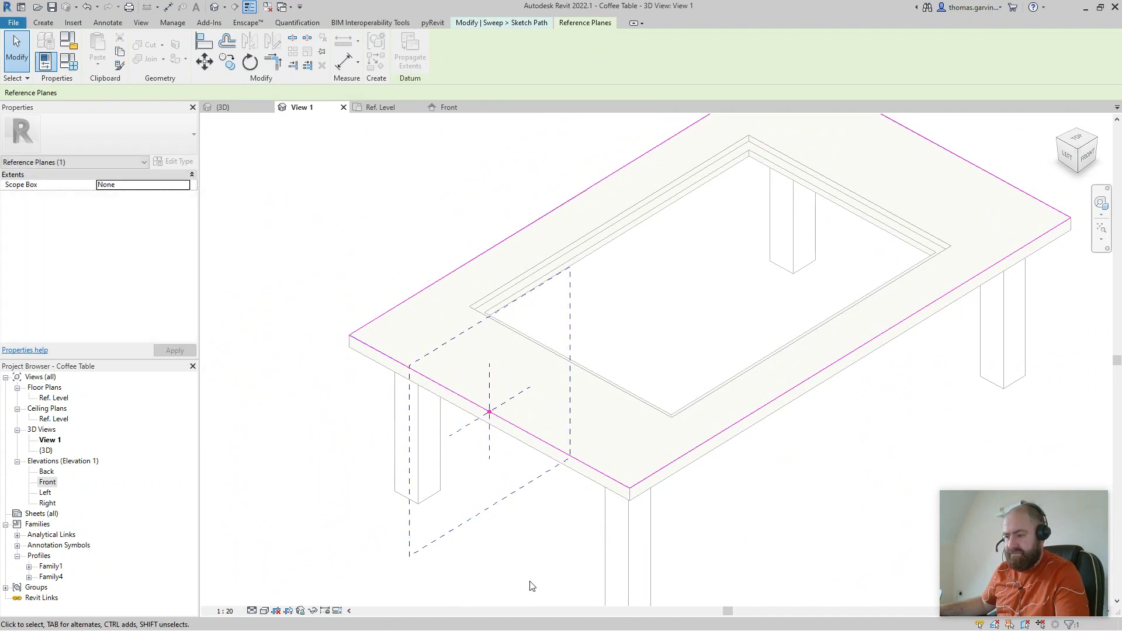
left_click(491, 24)
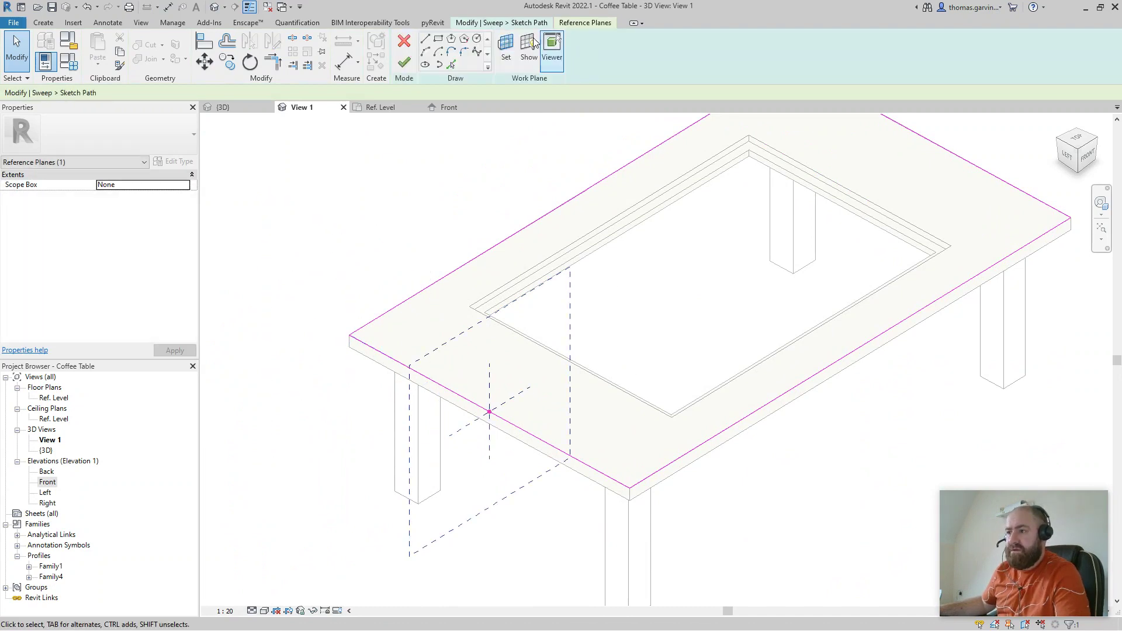
left_click(404, 62)
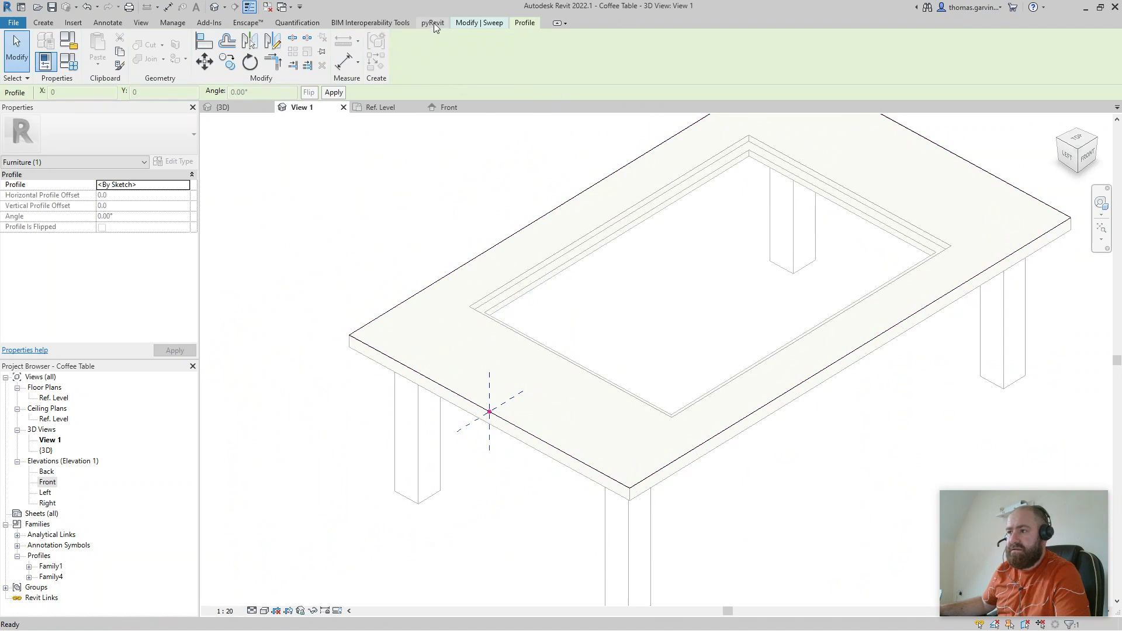
Assign the Family1 profile to the path, check its orientation at the tabletop edge, and finish the void sweep
left_click(468, 24)
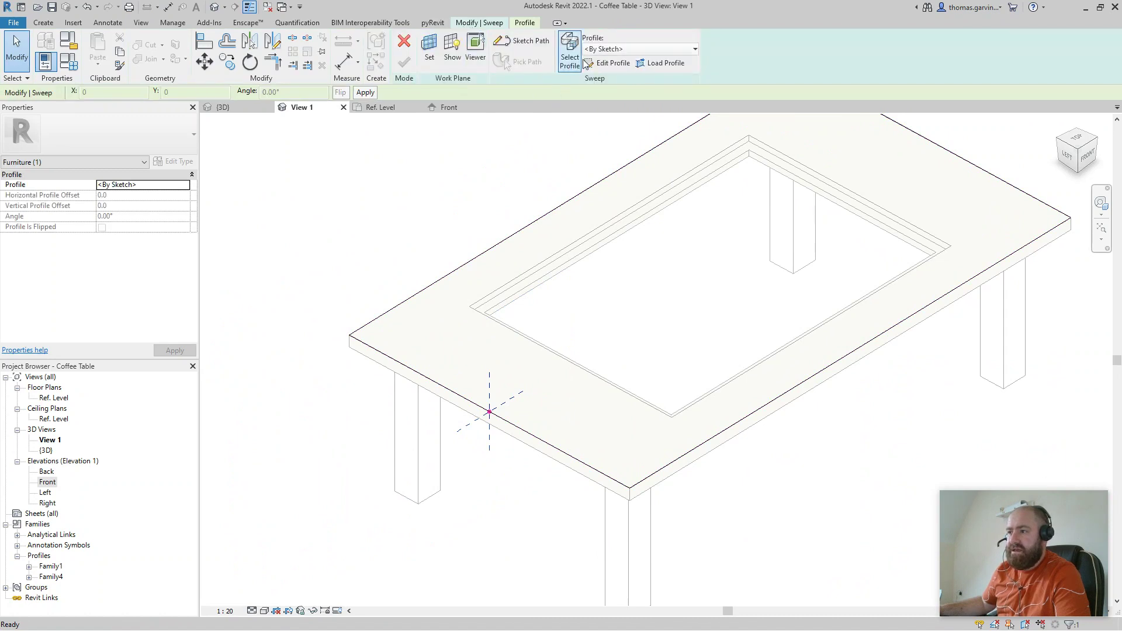
left_click(625, 49)
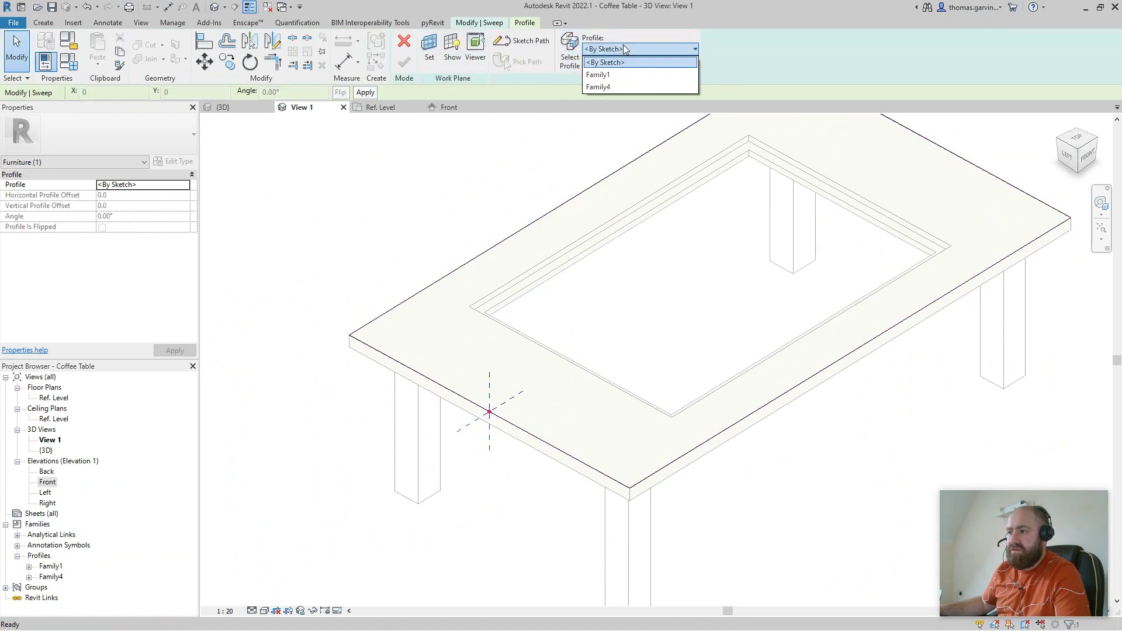
left_click(623, 75)
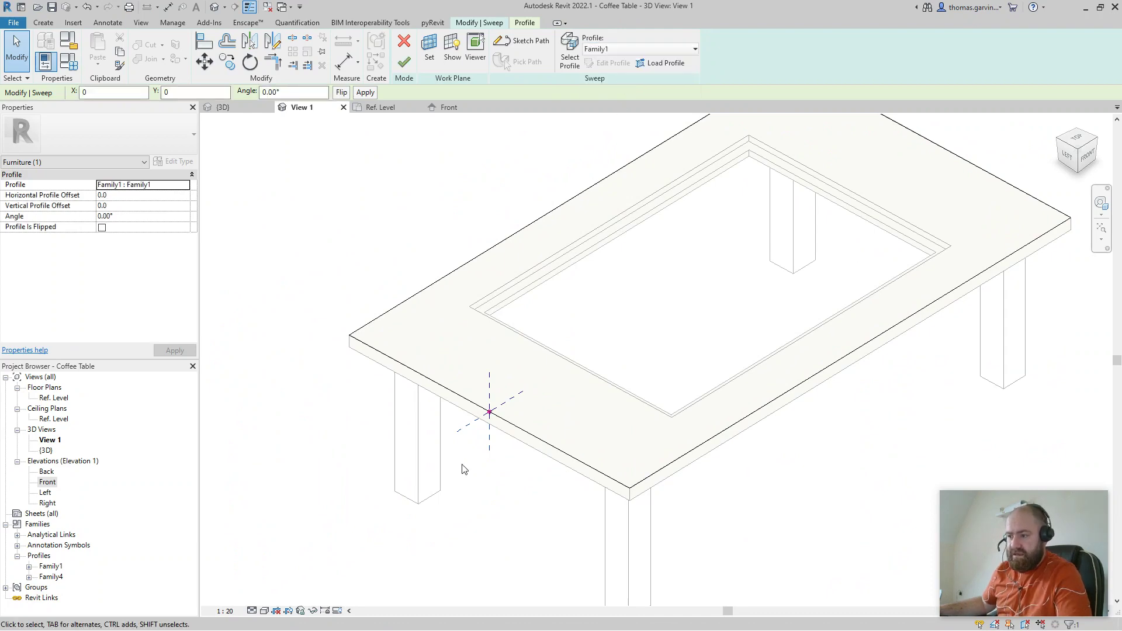
scroll(471, 458, "up", 5)
middle_click_drag(712, 438, 624, 292, "shift")
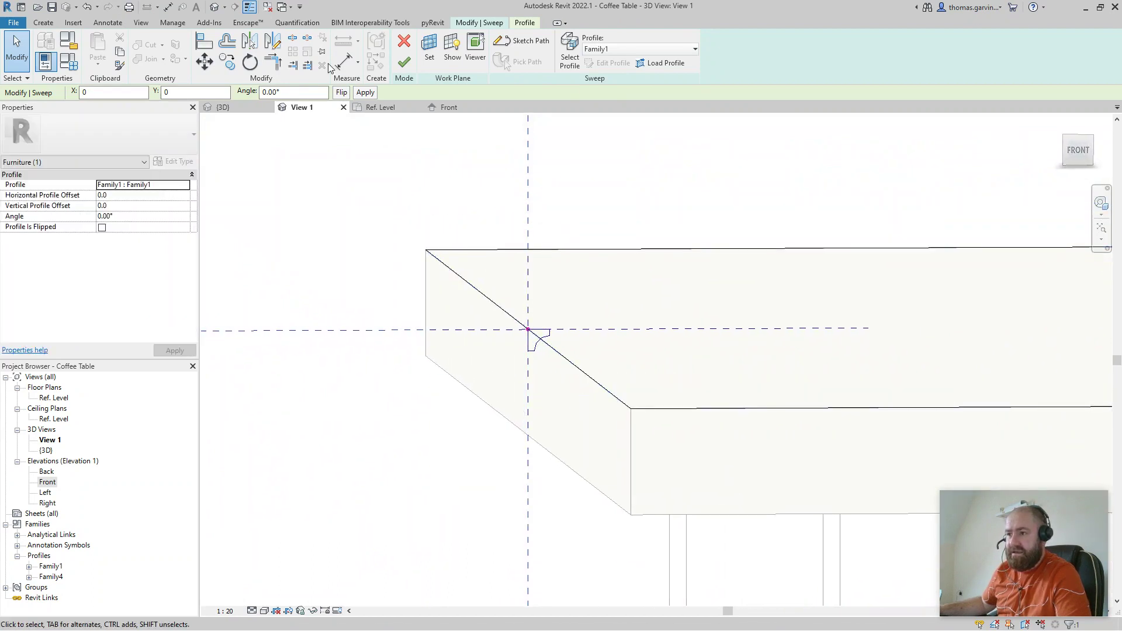
left_click(404, 63)
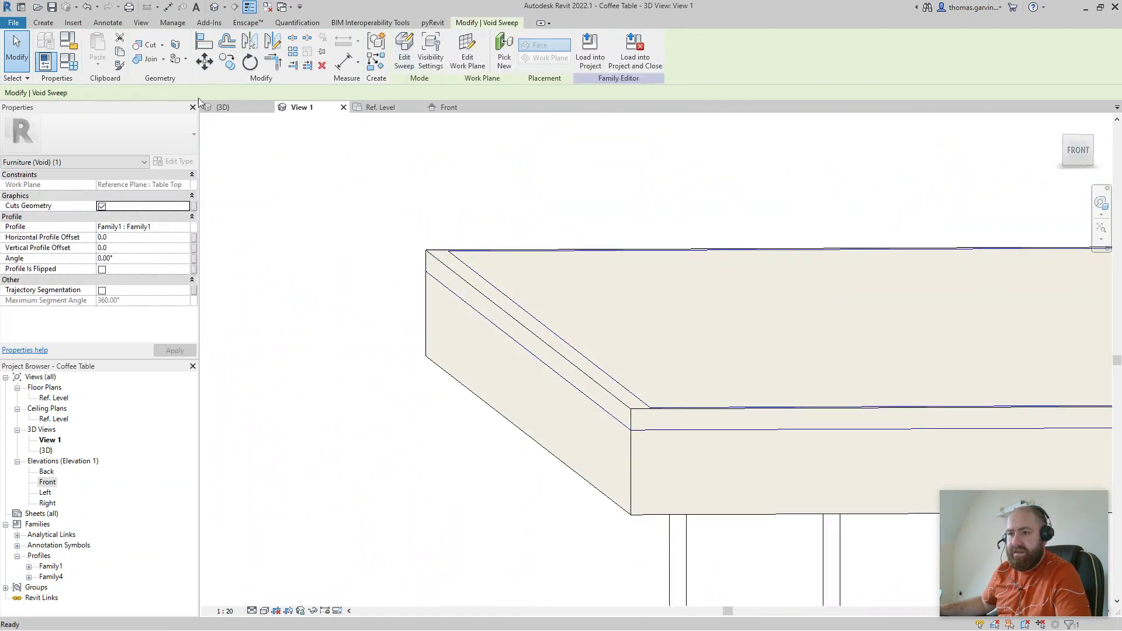
Cut the tabletop with the void sweep and examine the moulded edge from several angles
left_click(139, 47)
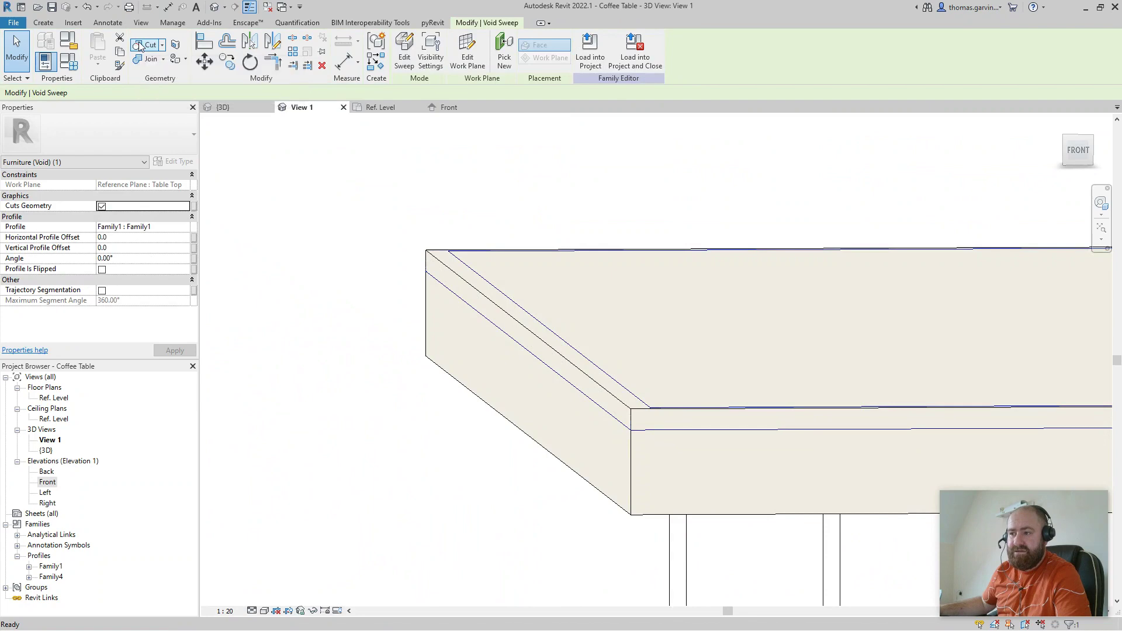
middle_click_drag(451, 175, 597, 416, "shift")
scroll(645, 457, "down", 5)
scroll(358, 388, "up", 8)
scroll(555, 429, "down", 8)
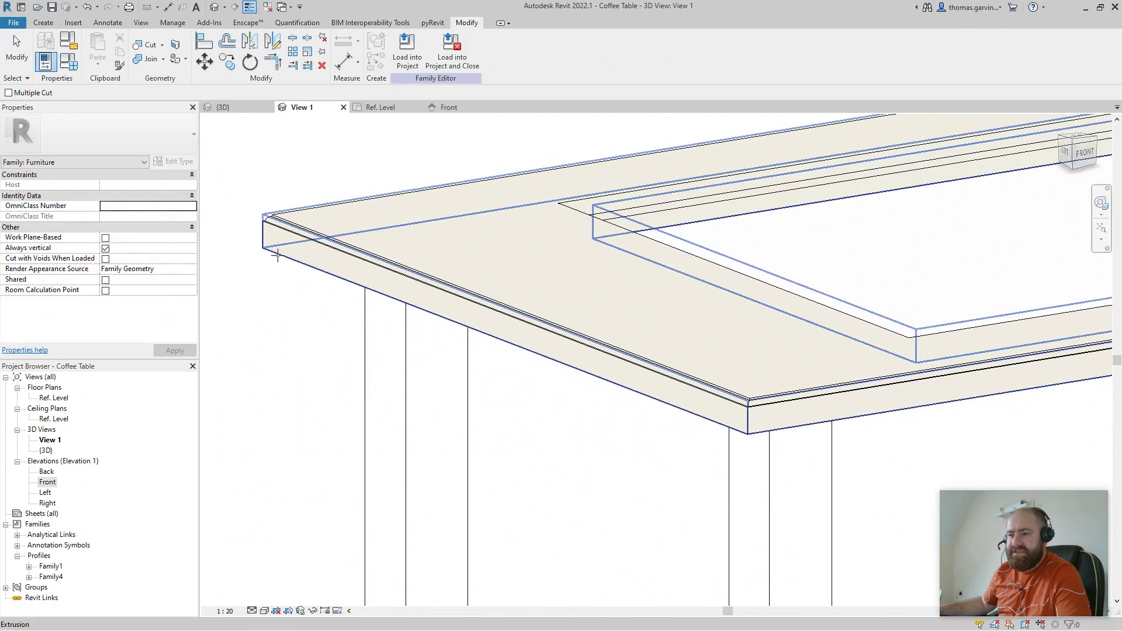
middle_click_drag(630, 335, 713, 446, "shift")
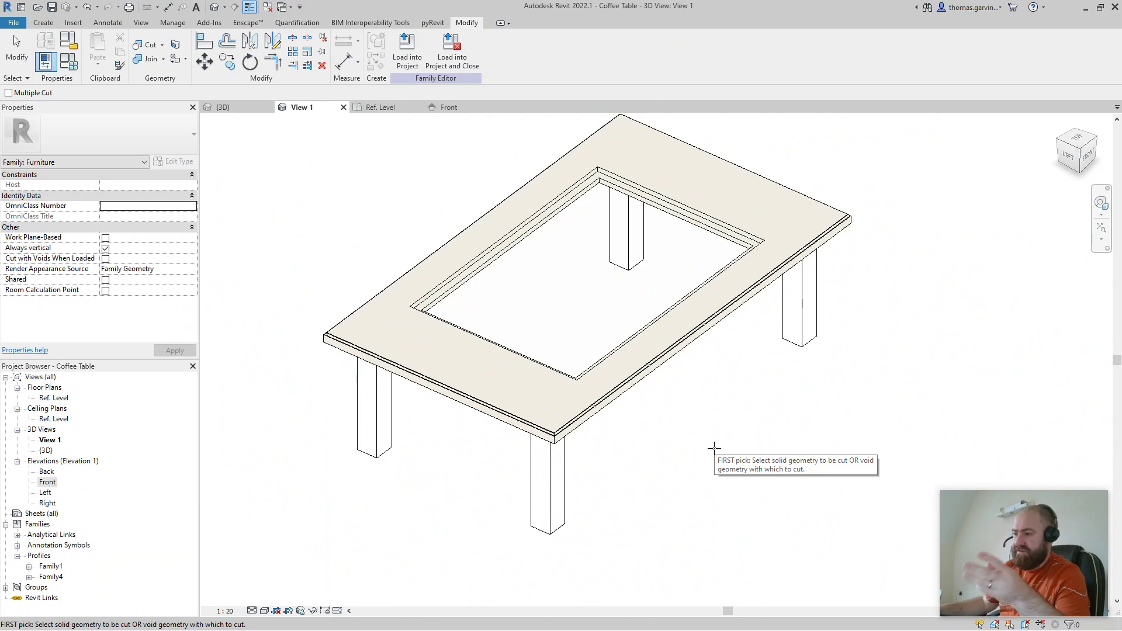
middle_click_drag(875, 466, 760, 295, "shift")
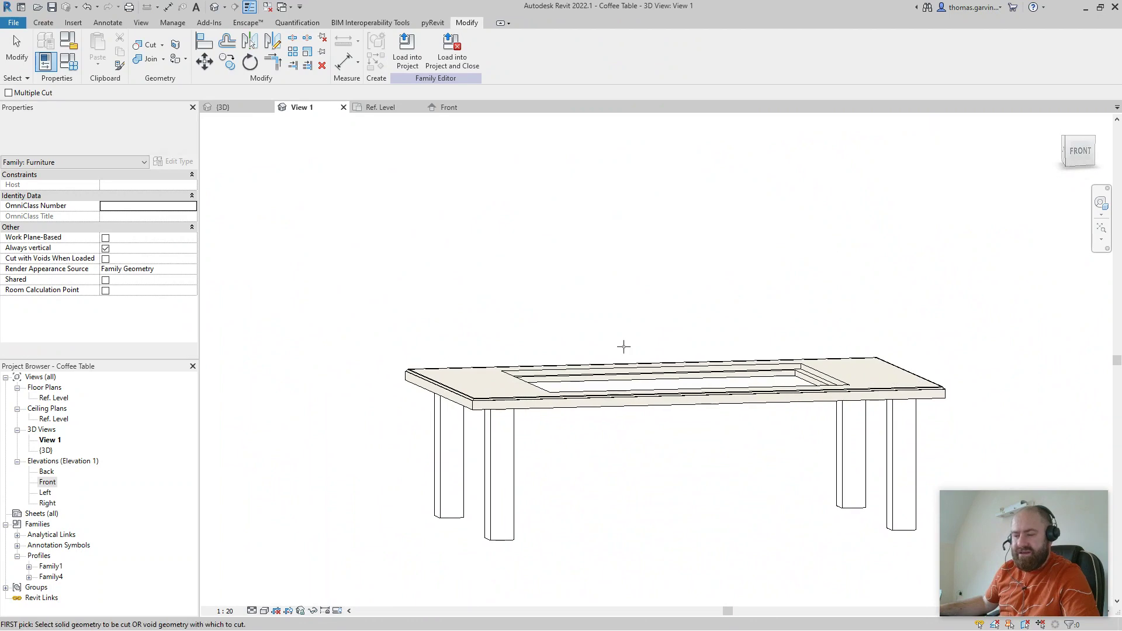
scroll(549, 403, "up", 5)
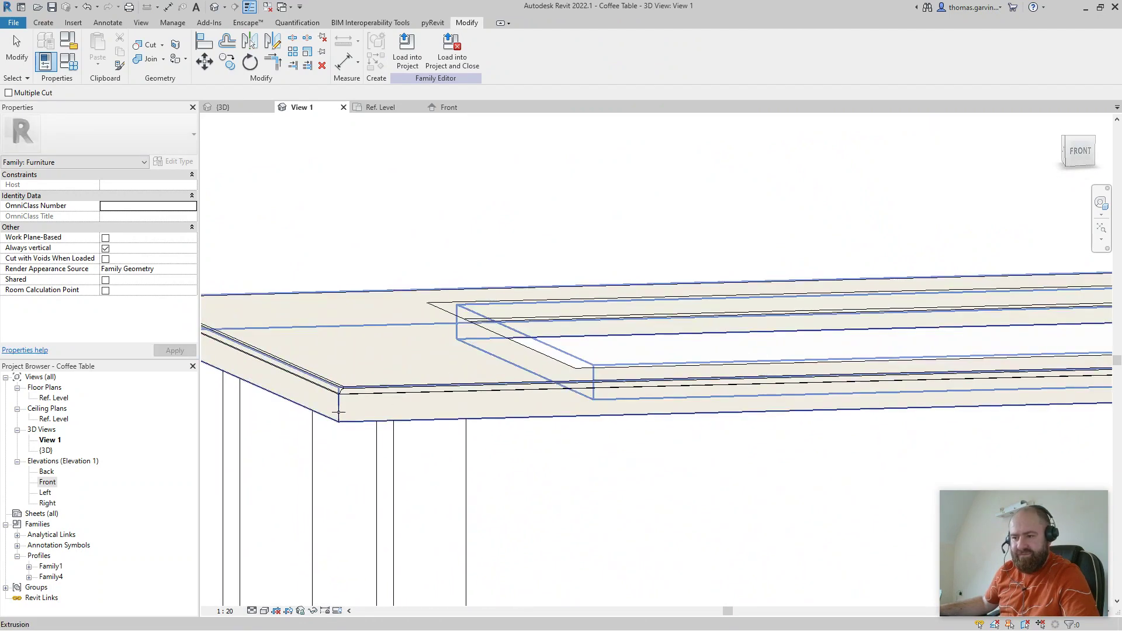
left_click(584, 316)
left_click(585, 319)
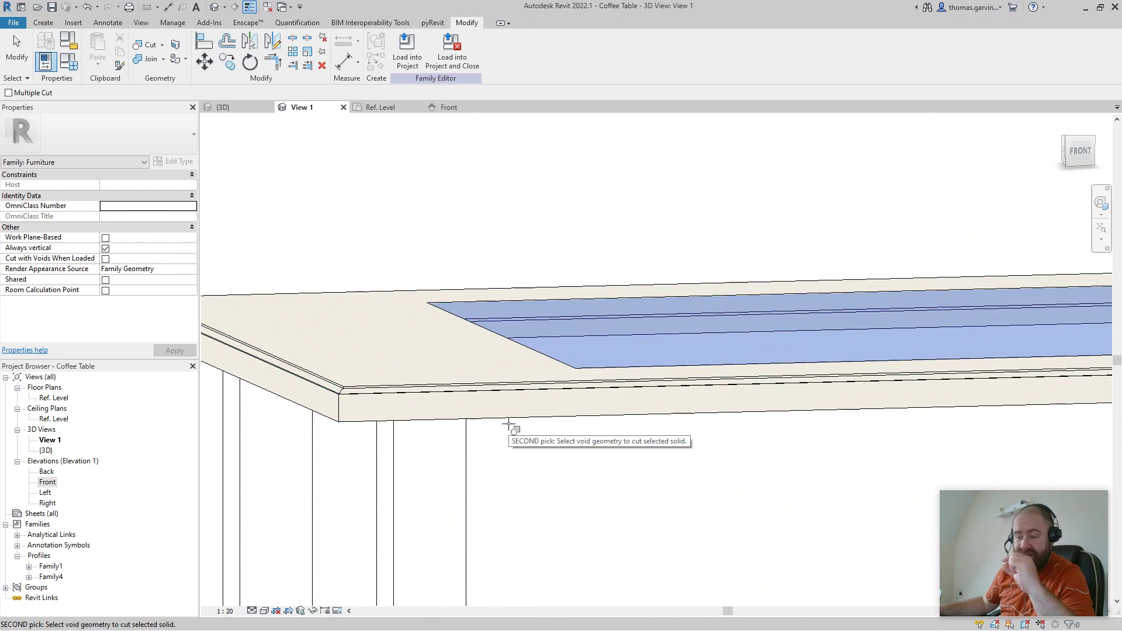
left_click(608, 363)
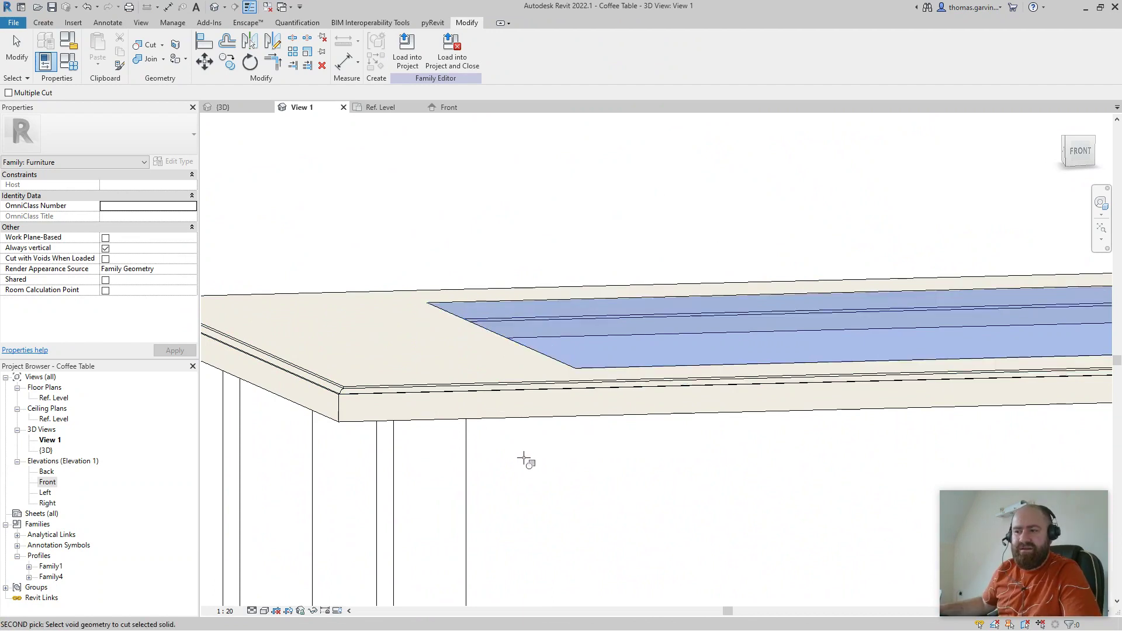
scroll(526, 459, "down", 1)
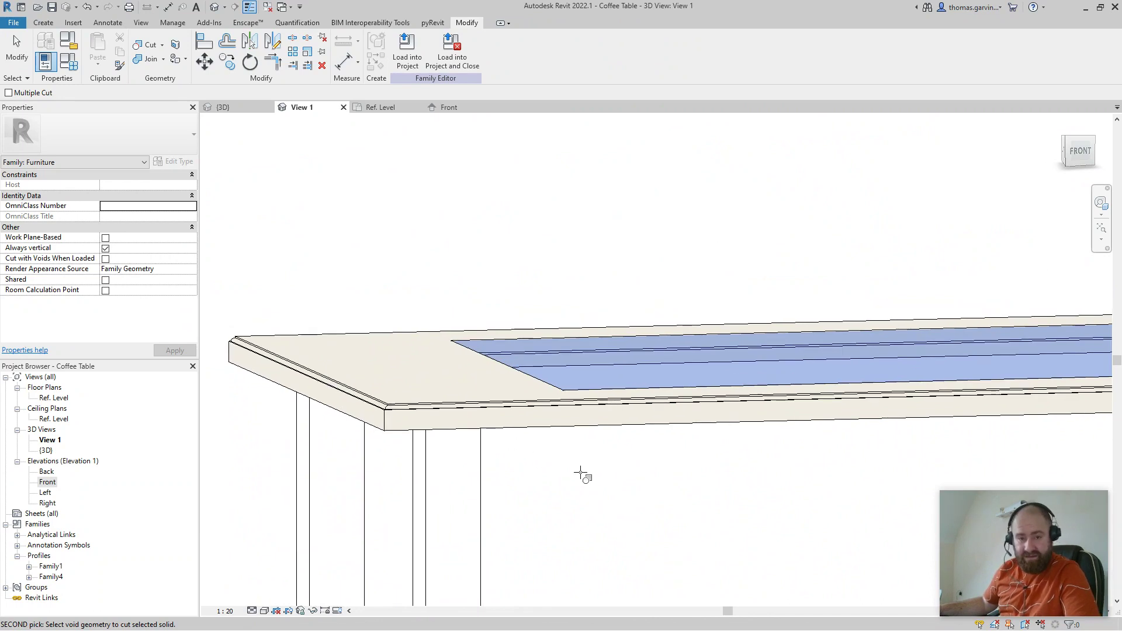
scroll(584, 485, "down", 1)
scroll(587, 491, "down", 1)
left_click(614, 424)
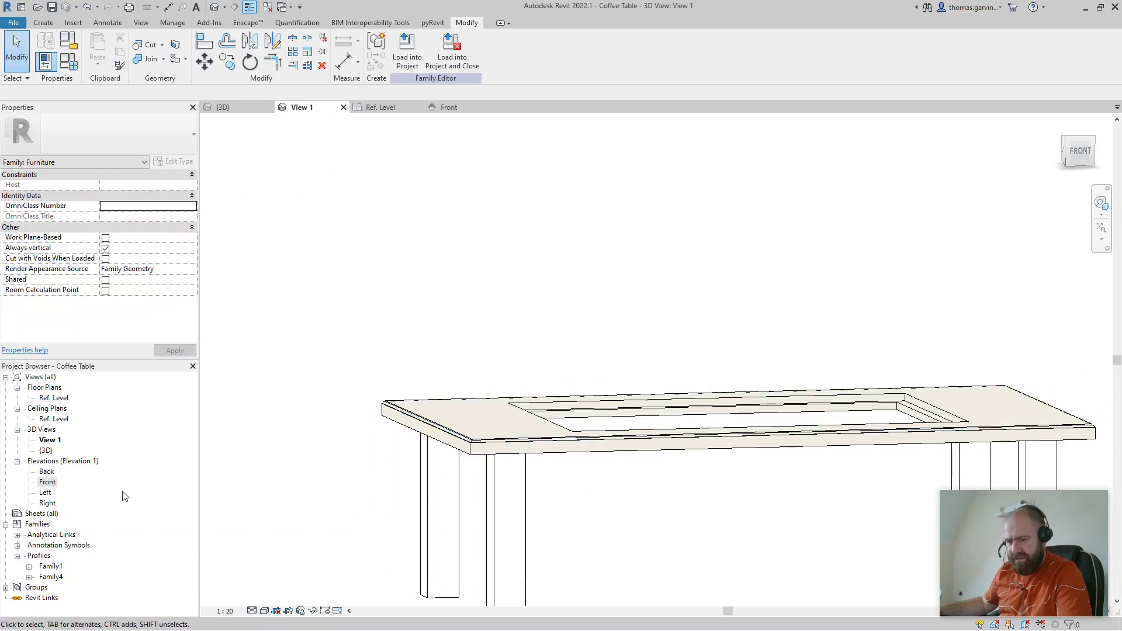
In the Front elevation, relabel the Top Thickness dimension with a new family type parameter named TTR
double_click(47, 482)
scroll(551, 449, "up", 3)
scroll(563, 302, "down", 2)
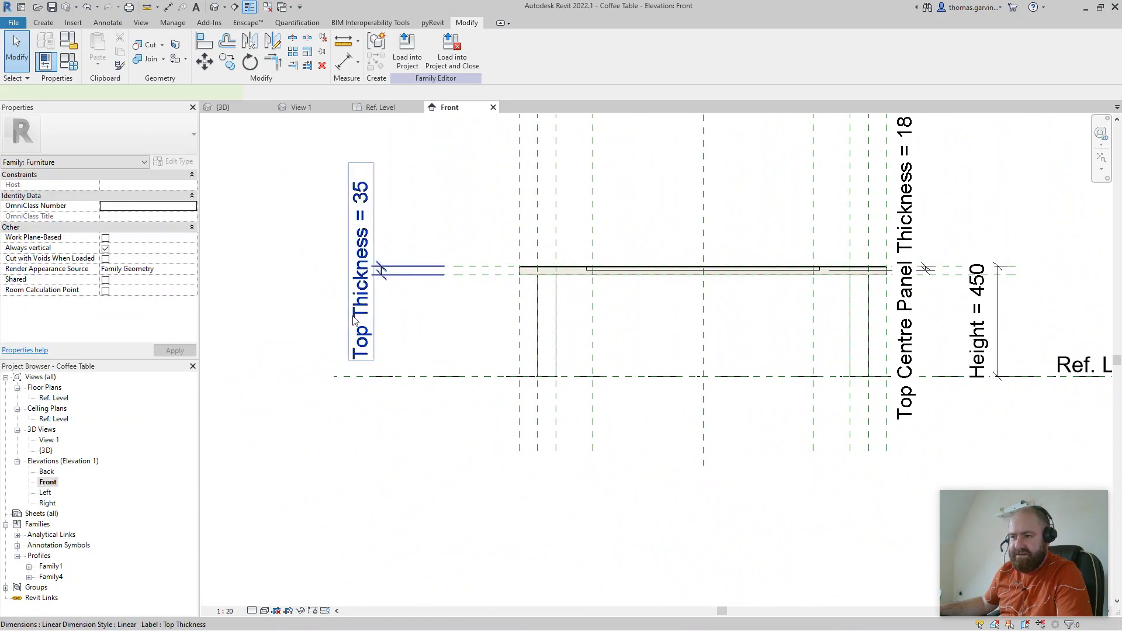
left_click(353, 320)
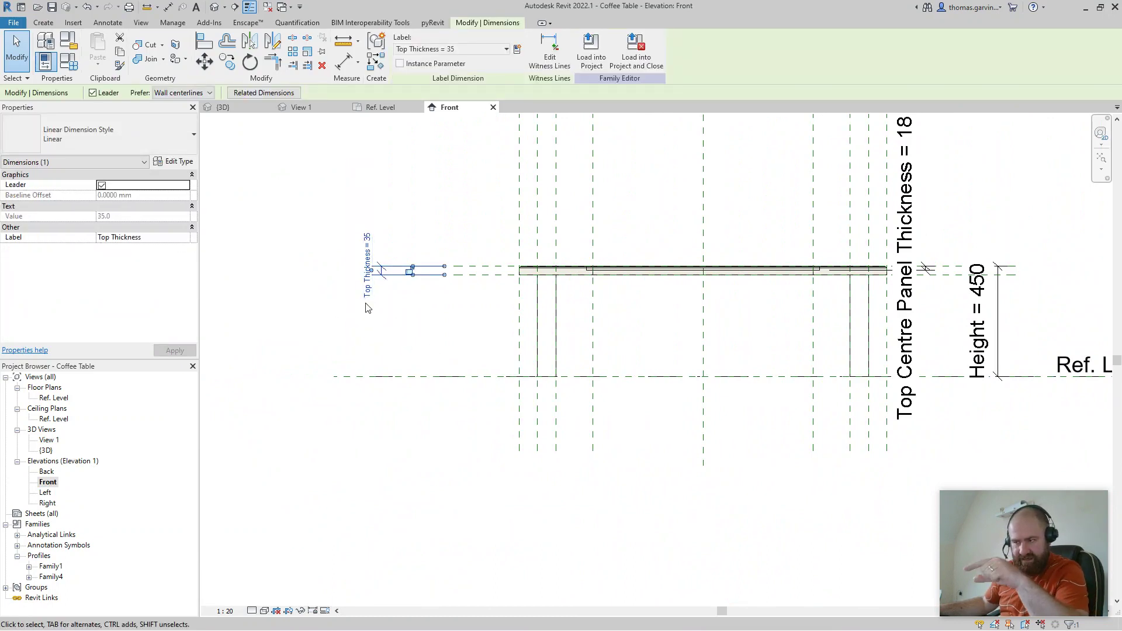
scroll(441, 284, "up", 1)
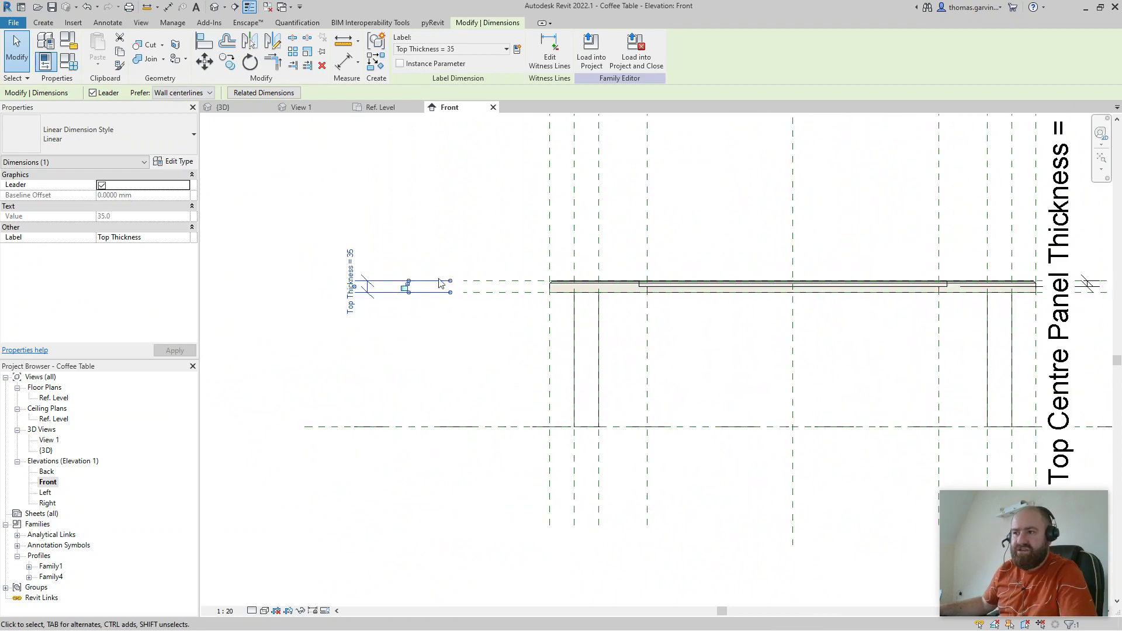
left_click(517, 51)
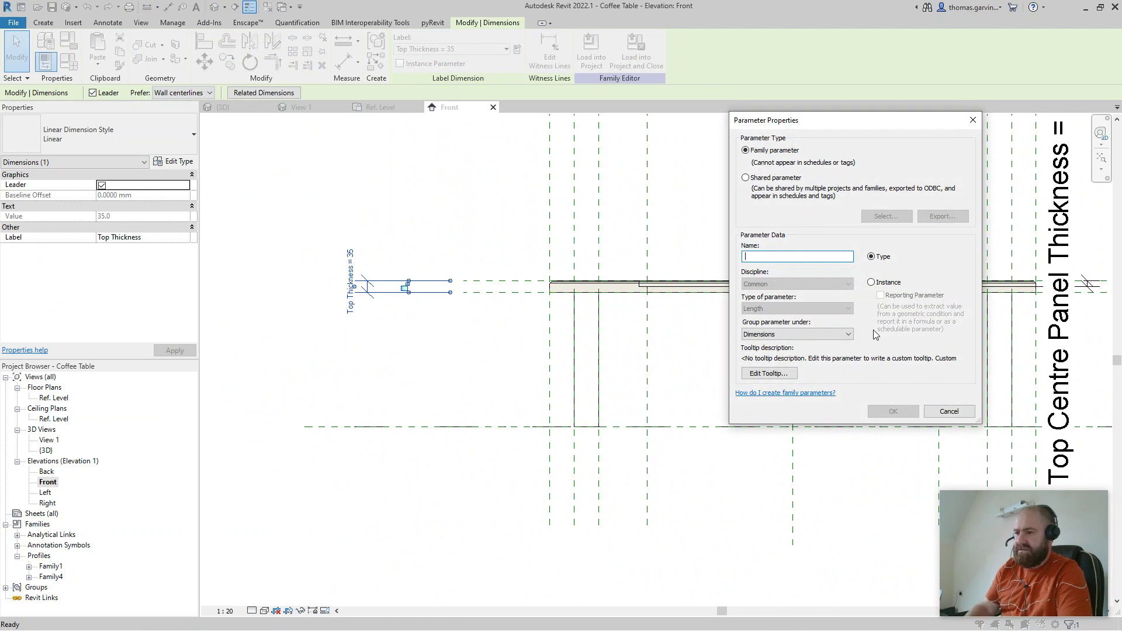
type("TTR")
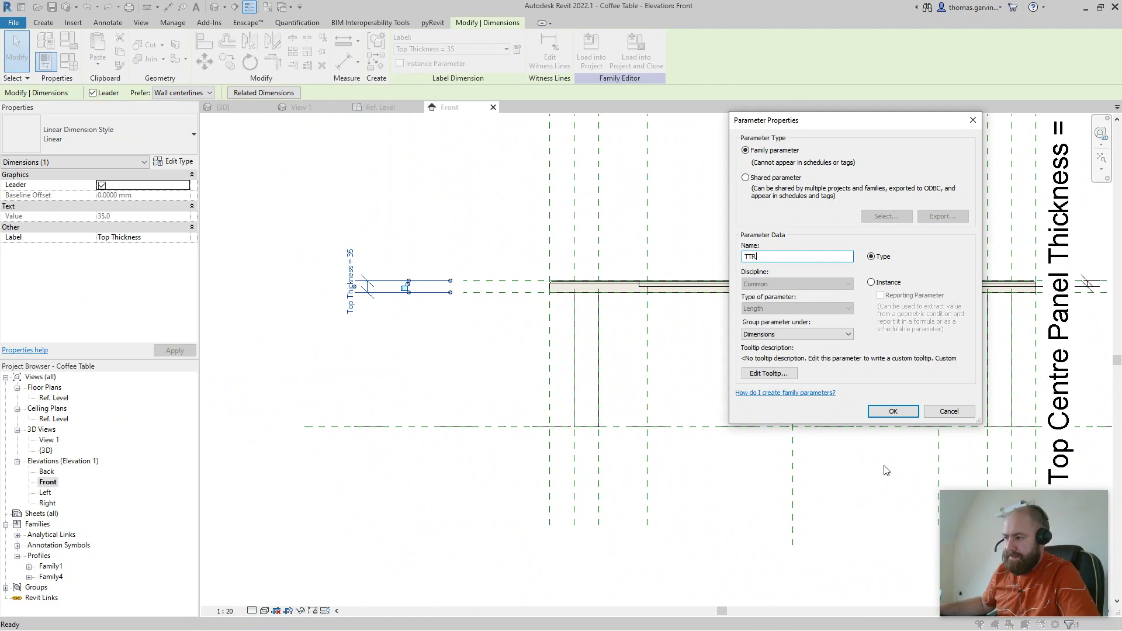
left_click(893, 411)
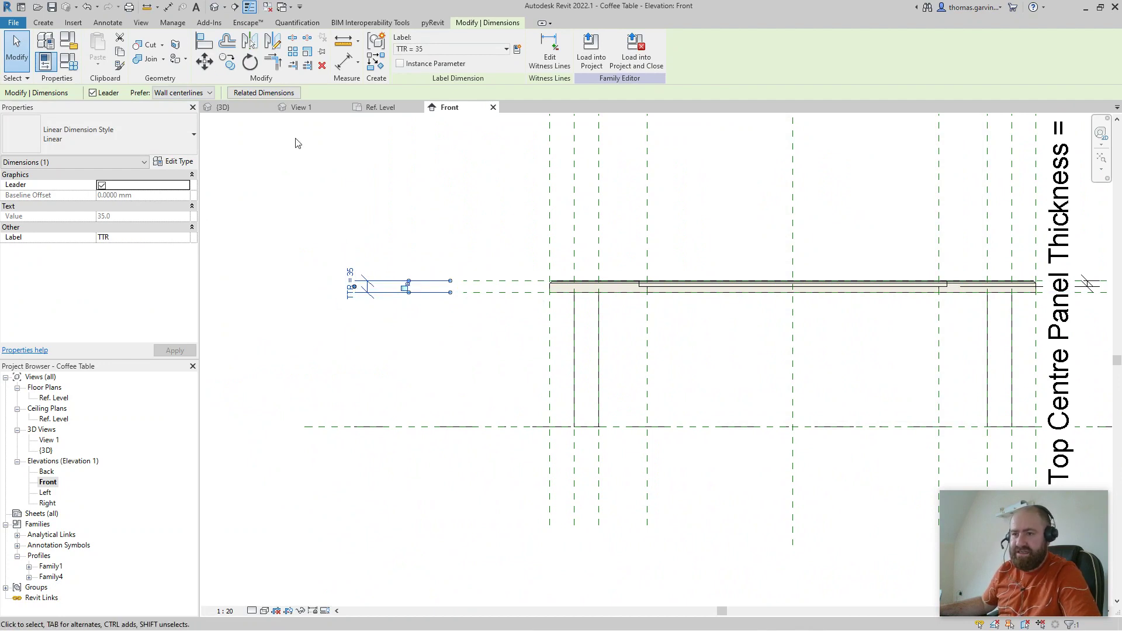
Set the Top Thickness parameter to 20 mm in the family types and apply it
left_click(68, 61)
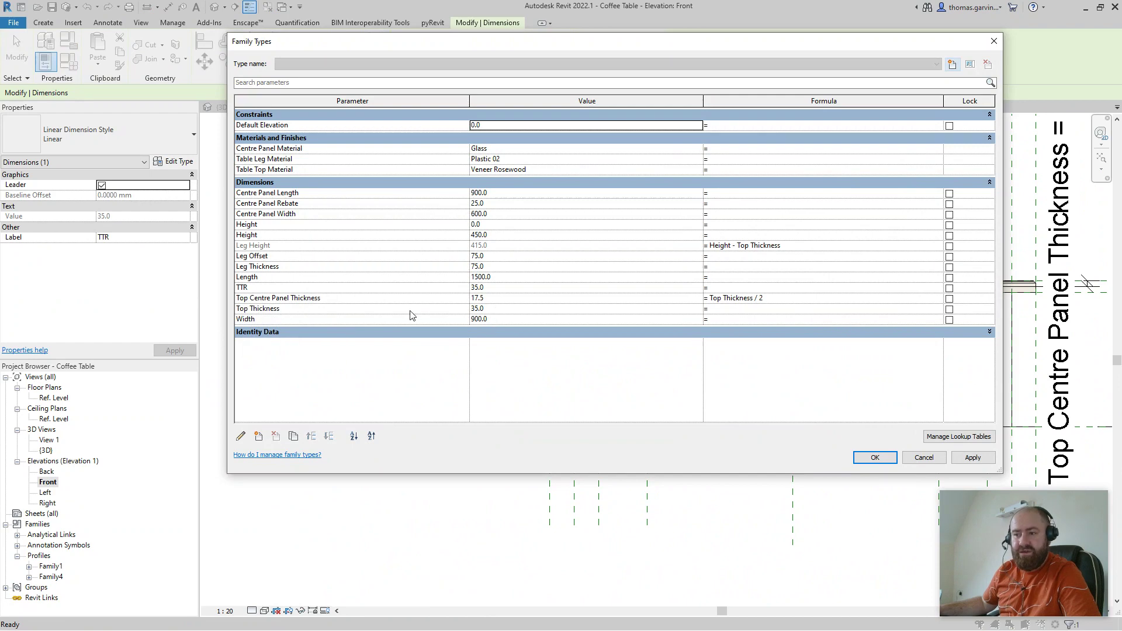
left_click(507, 309)
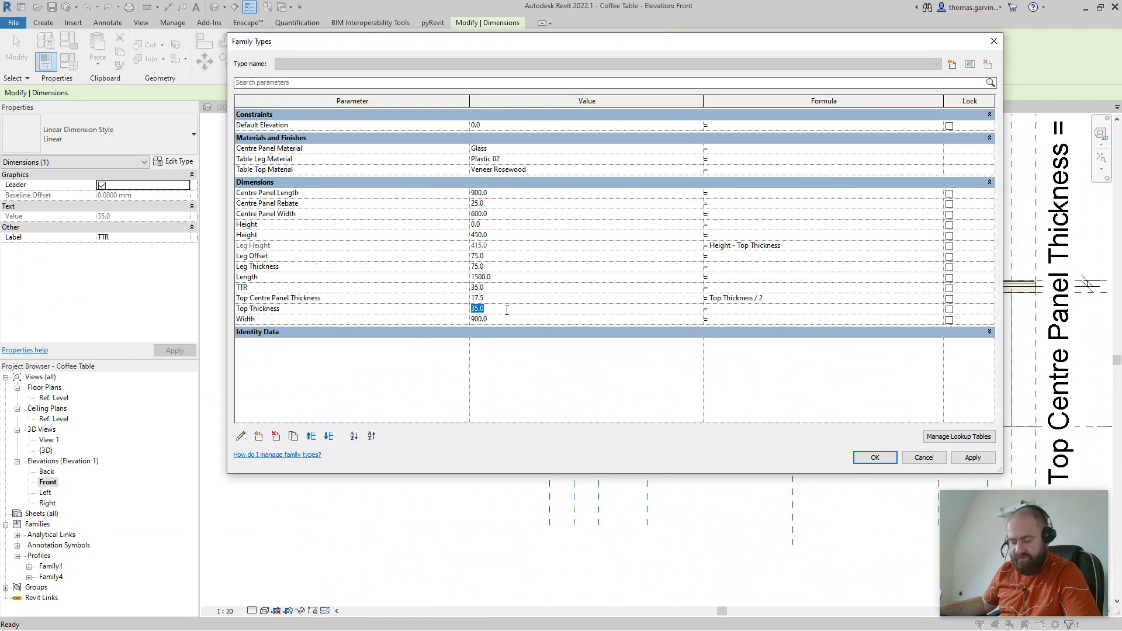
type("20")
key("Tab")
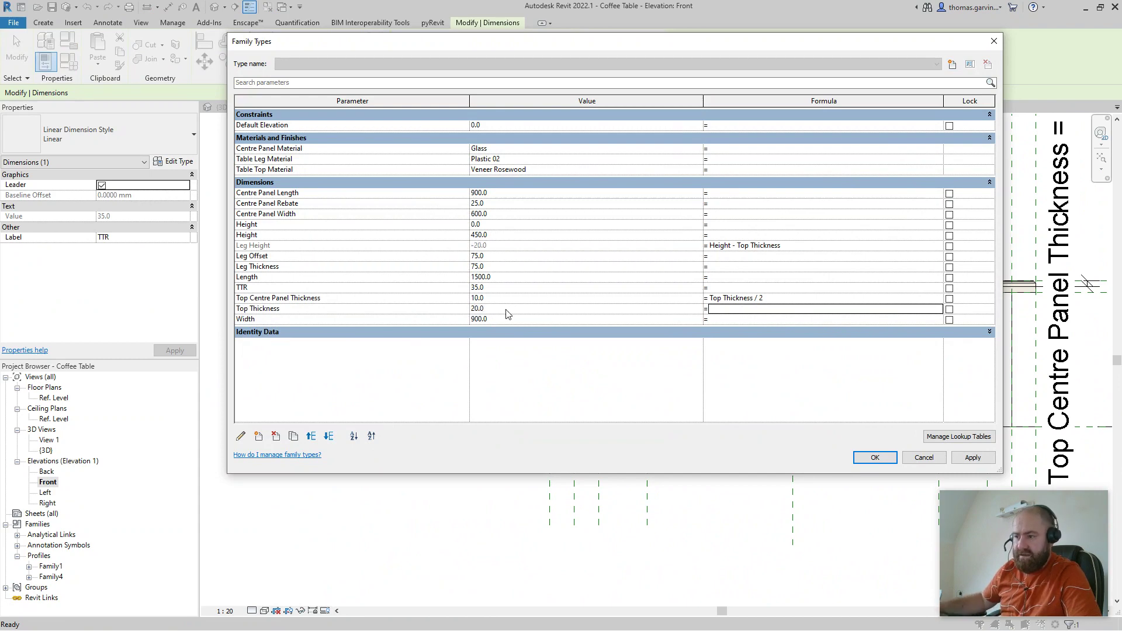
left_click_drag(732, 41, 698, 117)
left_click(839, 513)
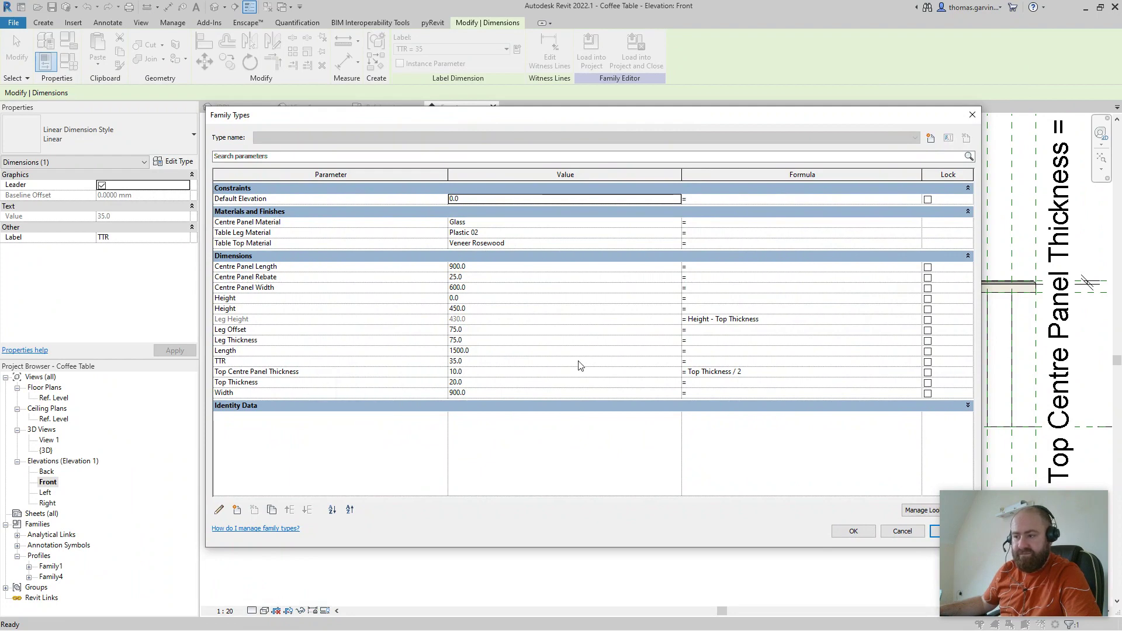
Give TTR the formula if(Top Thickness < 12 mm, 12 mm, Top Thickness) and confirm the family types
left_click(701, 362)
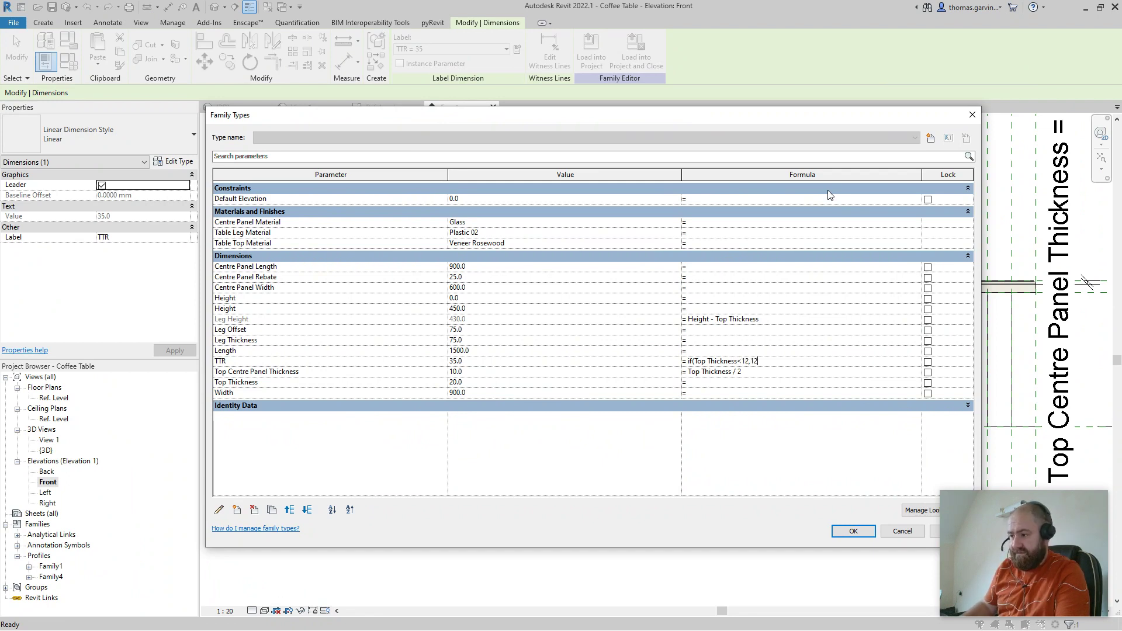
type(",Top Thickness")
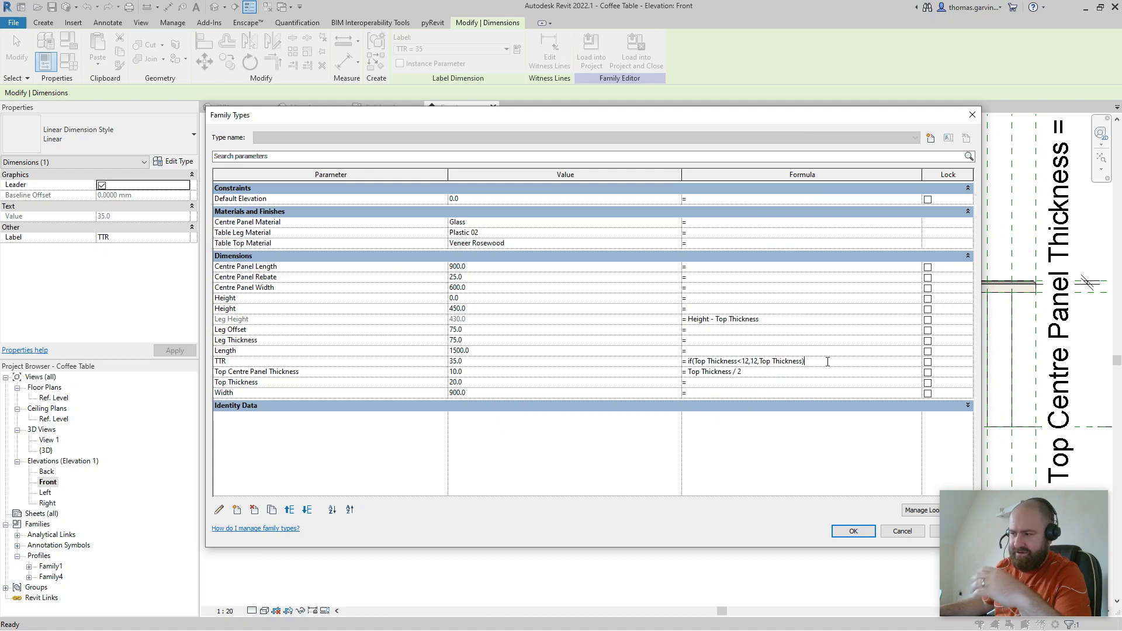
key("Tab")
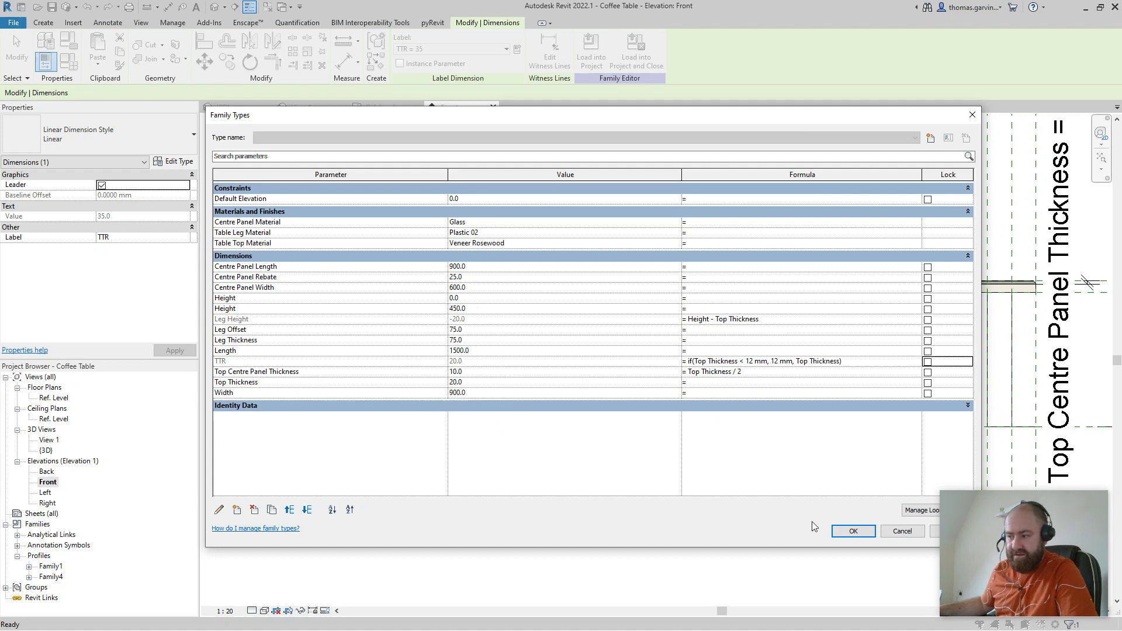
left_click(852, 530)
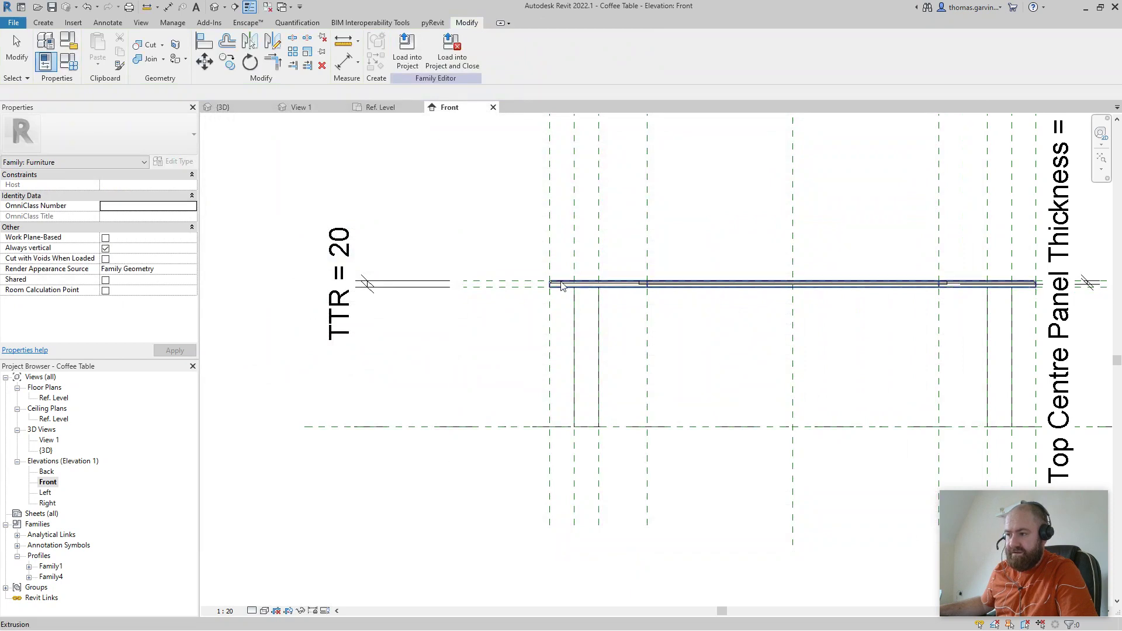
Reopen the family types with the tabletop edge kept in sight, set Top Thickness to 15 mm and apply it
scroll(514, 275, "up", 4)
scroll(806, 314, "down", 2)
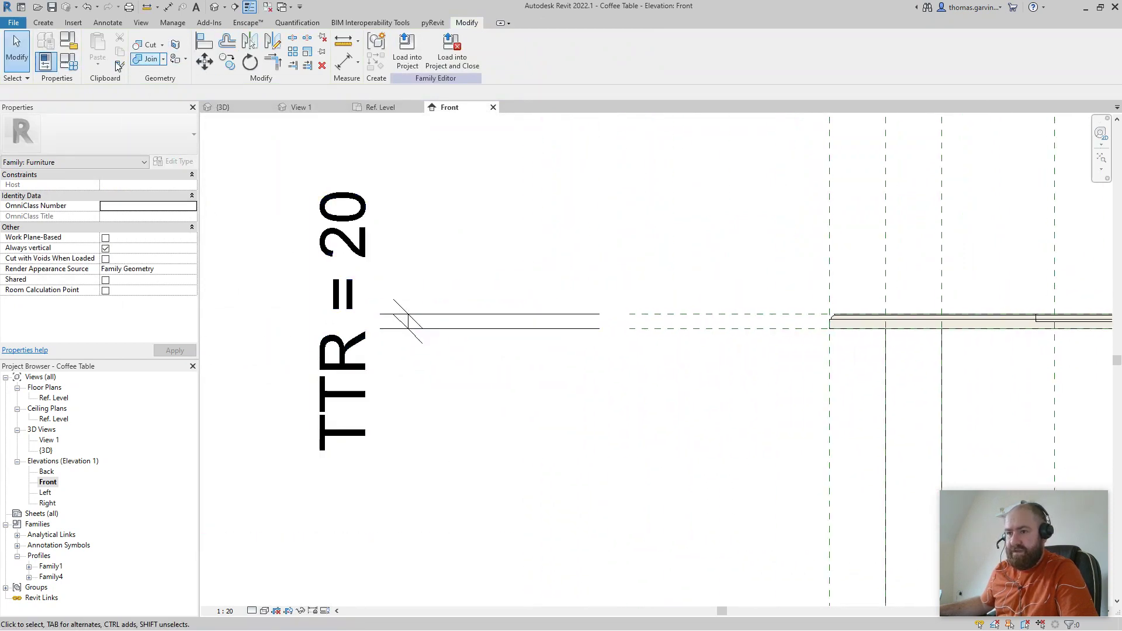
key("f")
key("t")
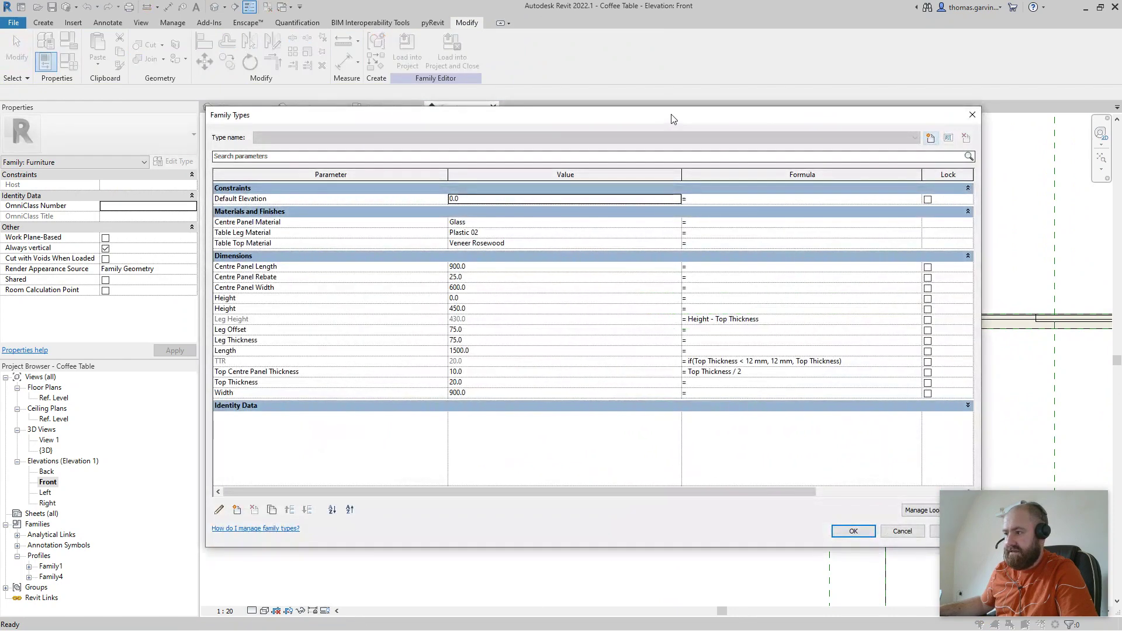
left_click_drag(671, 117, 482, 105)
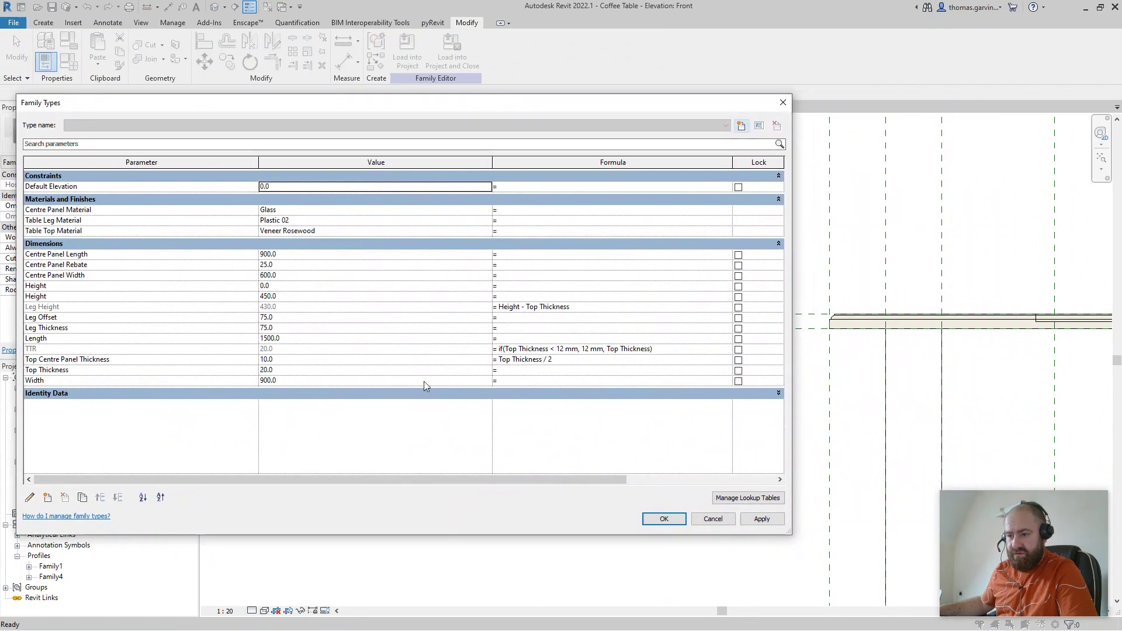
left_click(406, 370)
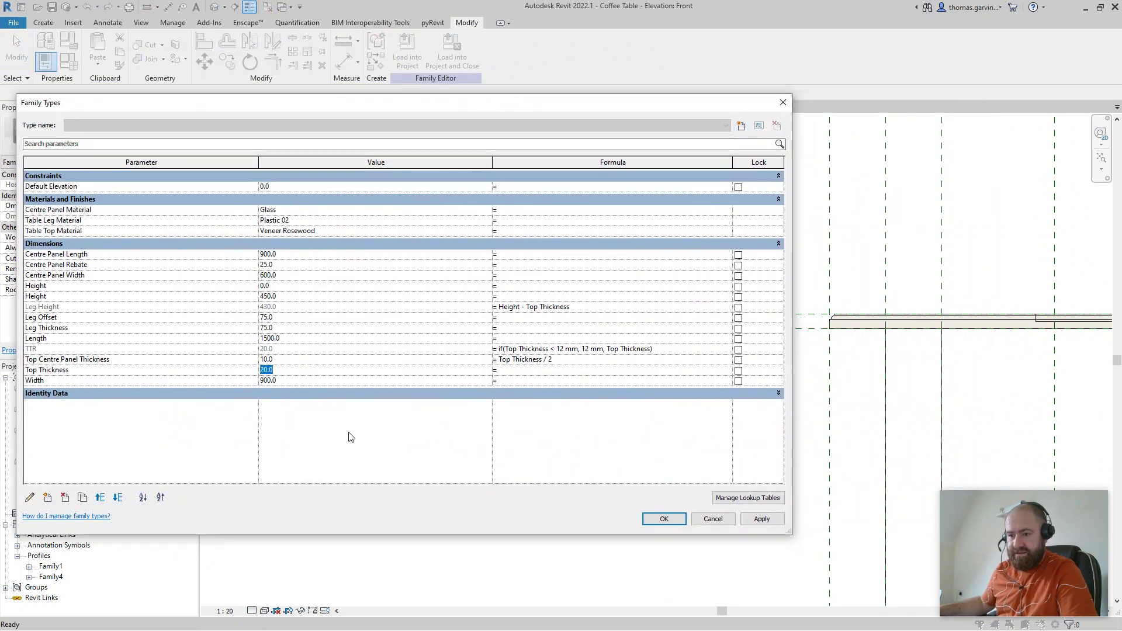
type("15")
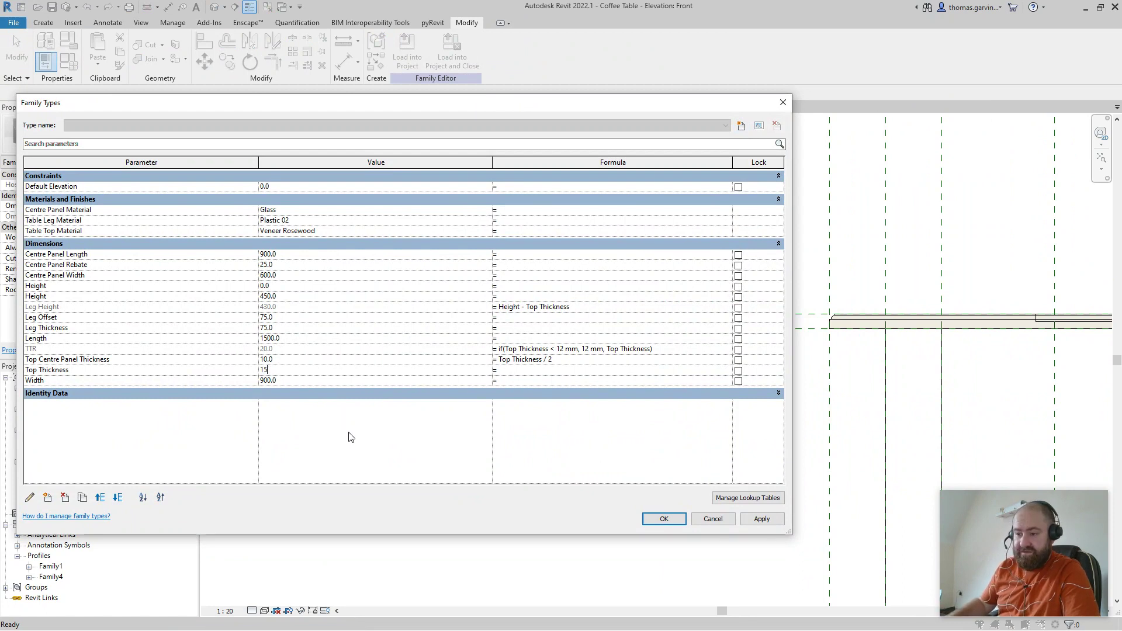
key("Tab")
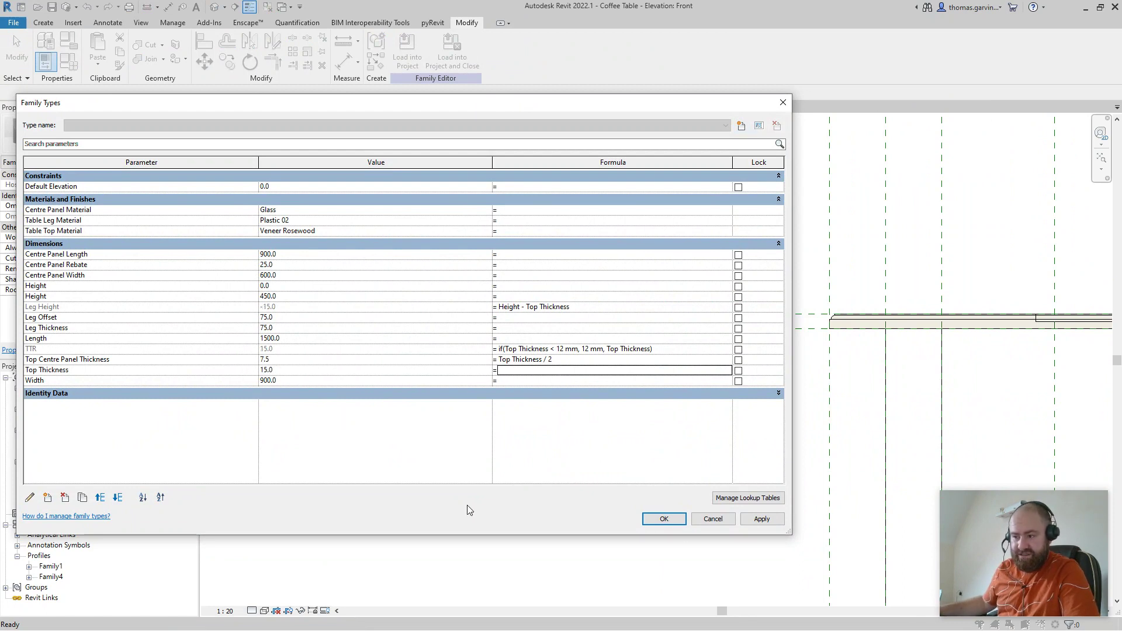
left_click(761, 518)
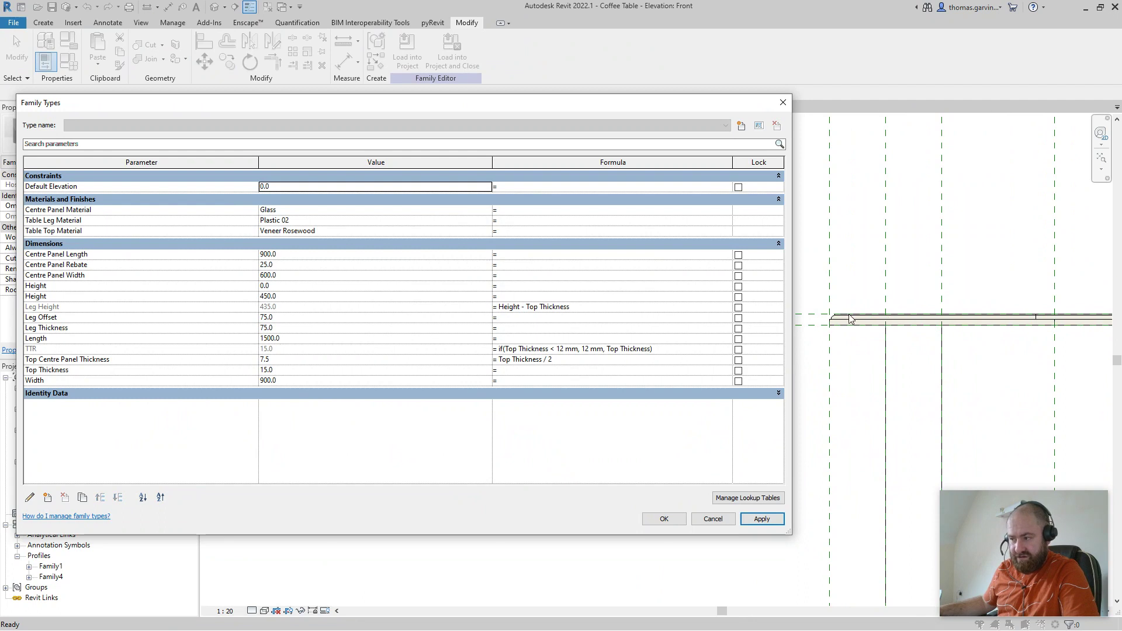
Test the minimum thickness limit by setting Top Thickness to 10 mm and applying it
left_click(304, 370)
type("10")
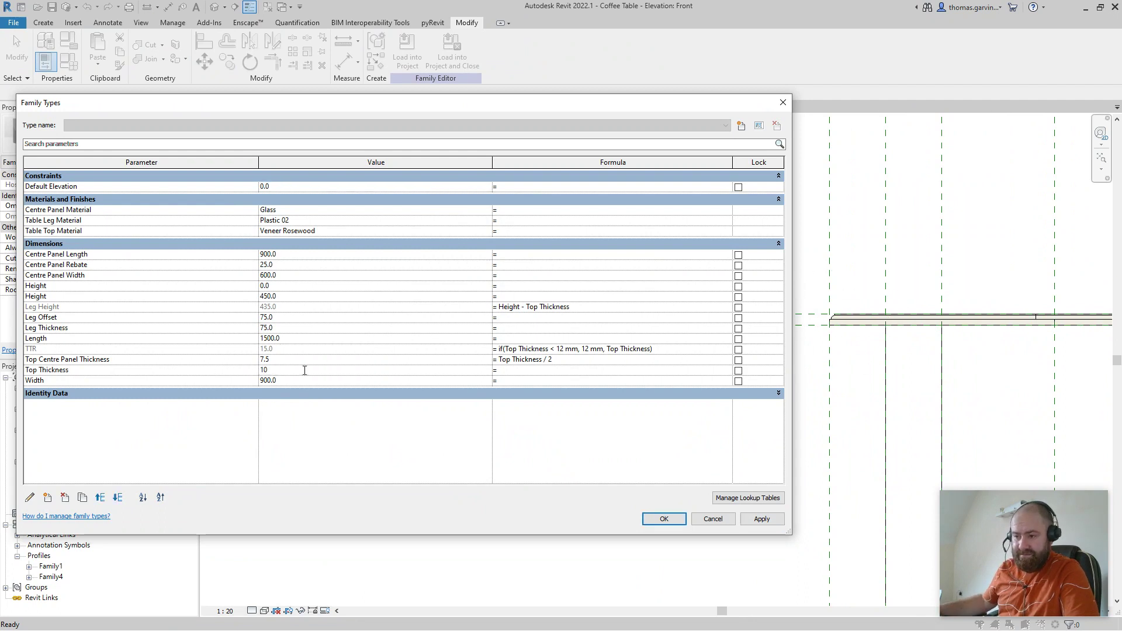
key("Return")
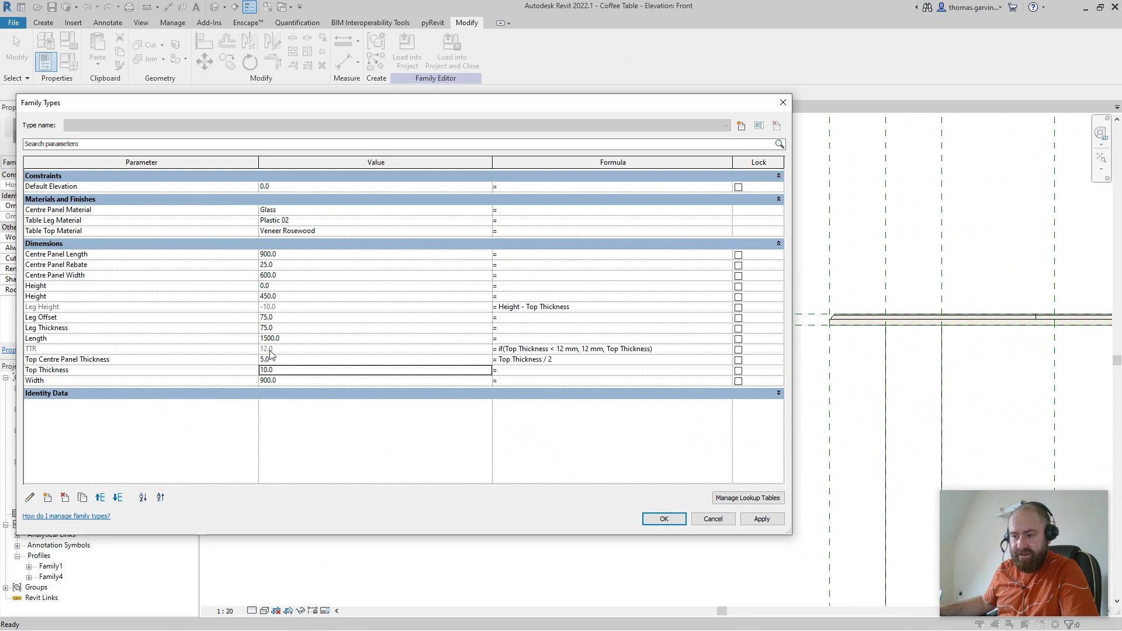
left_click(761, 519)
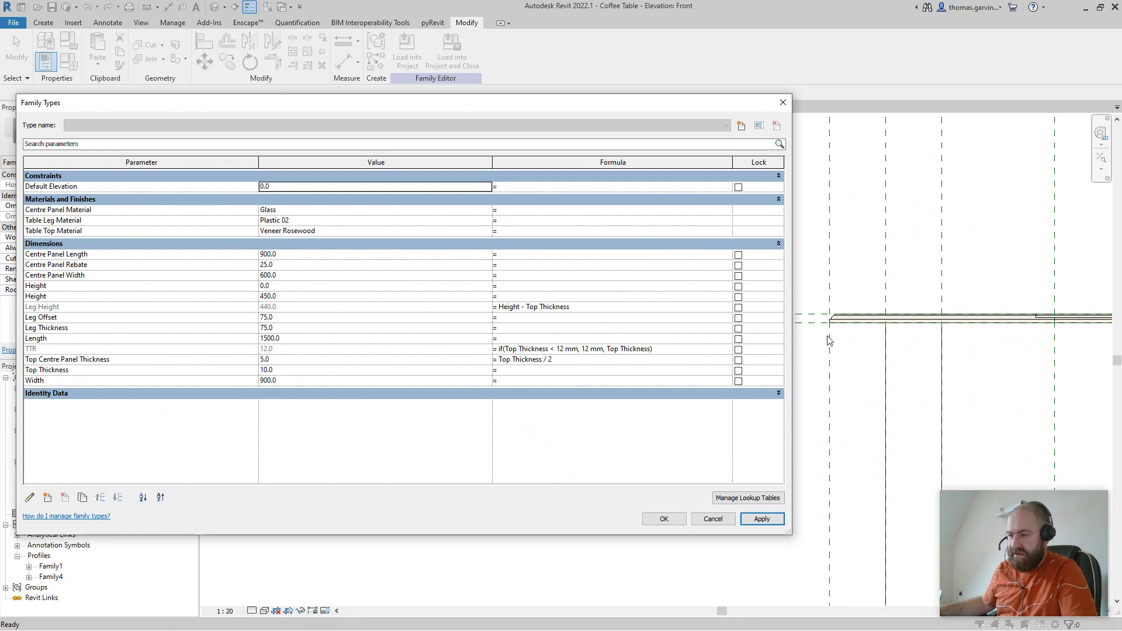
Set Top Thickness to 35 mm and confirm the family types
left_click(298, 369)
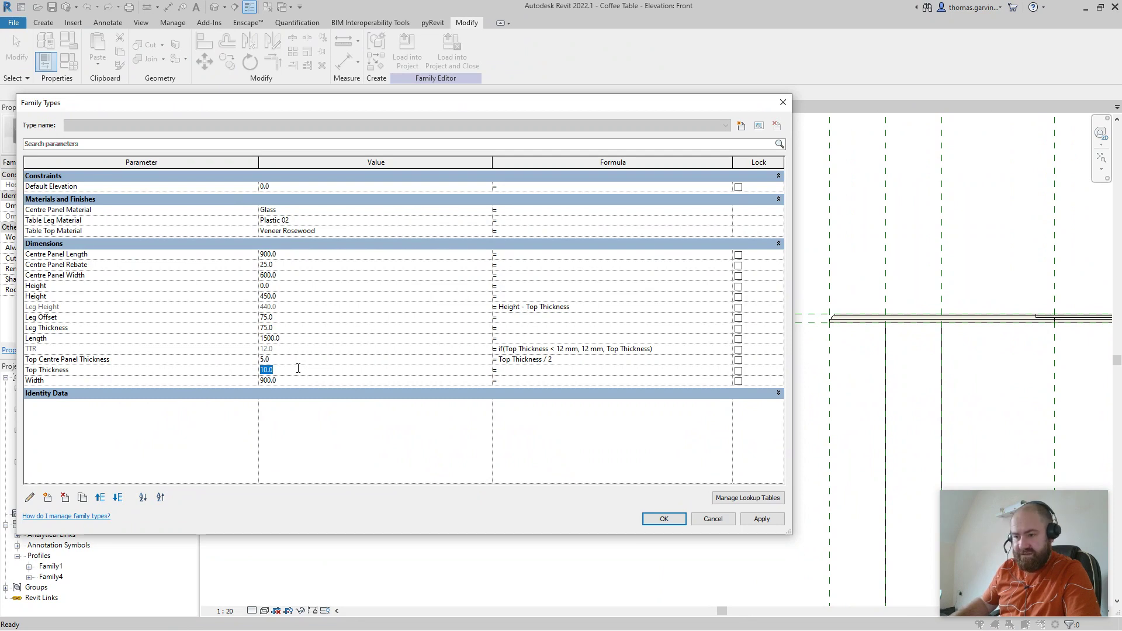
type("35")
key("Tab")
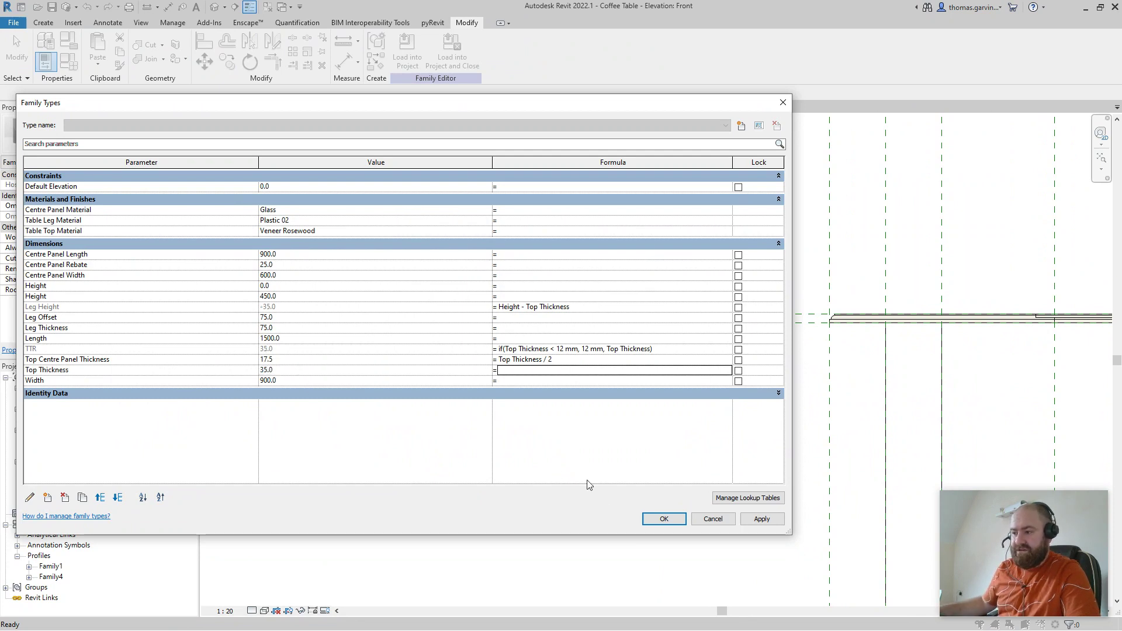
left_click(668, 518)
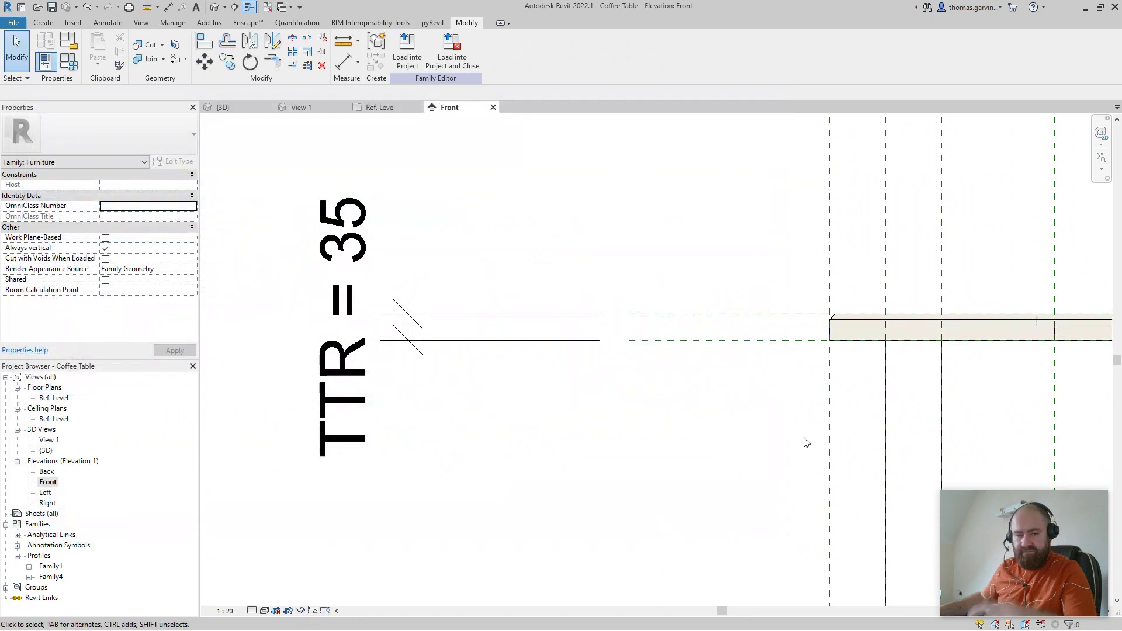